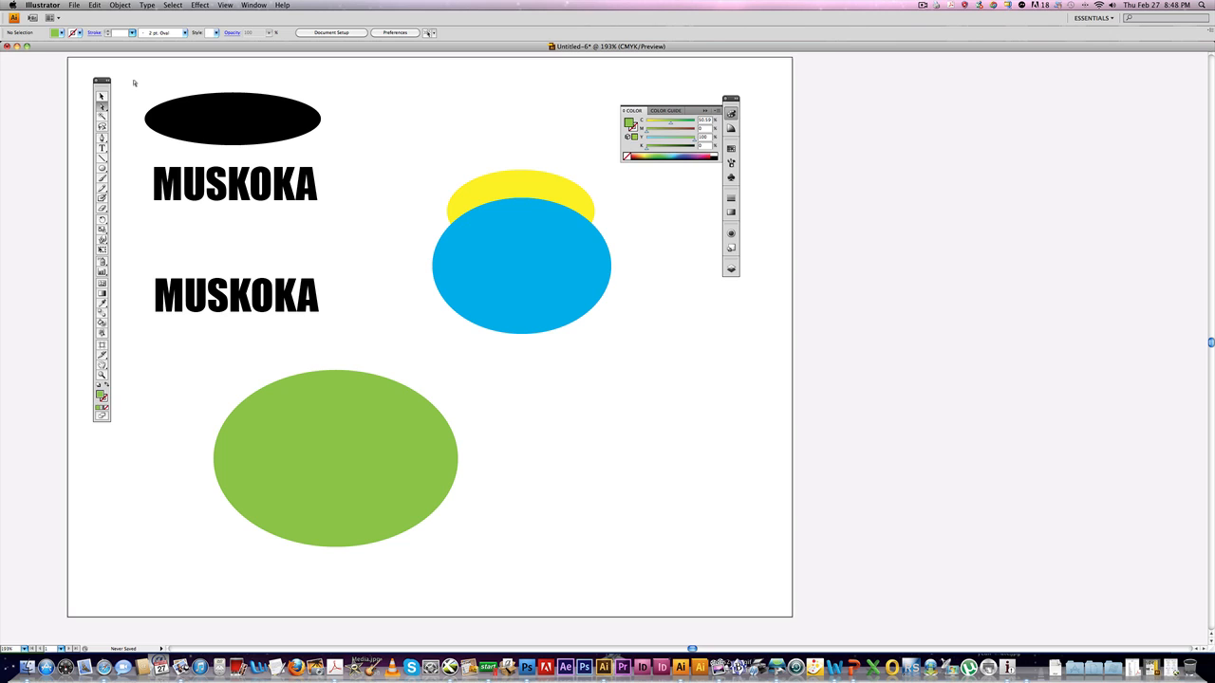
Swap the black ellipse's fill and stroke so it becomes a black outline with no fill.
{"action": "left_click_drag", "start_coordinate": [147, 97], "coordinate": [345, 144]}
{"action": "left_click", "coordinate": [244, 126]}
{"action": "left_click", "coordinate": [244, 122]}
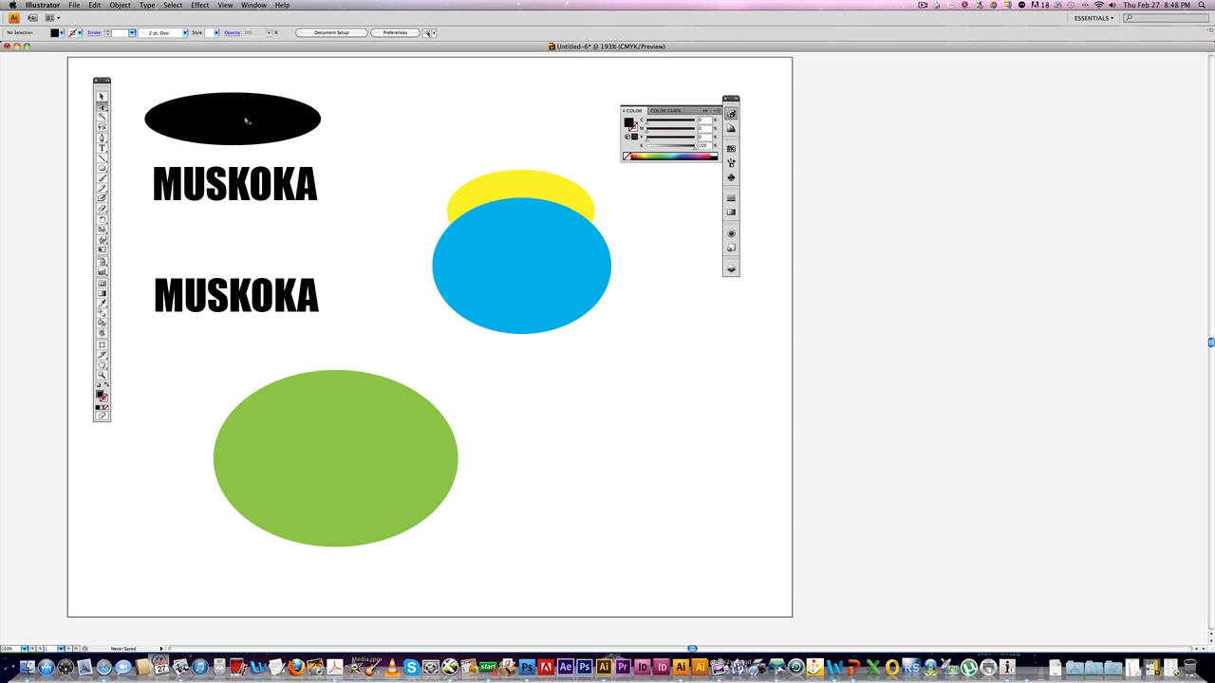
{"action": "key", "text": "shift+x"}
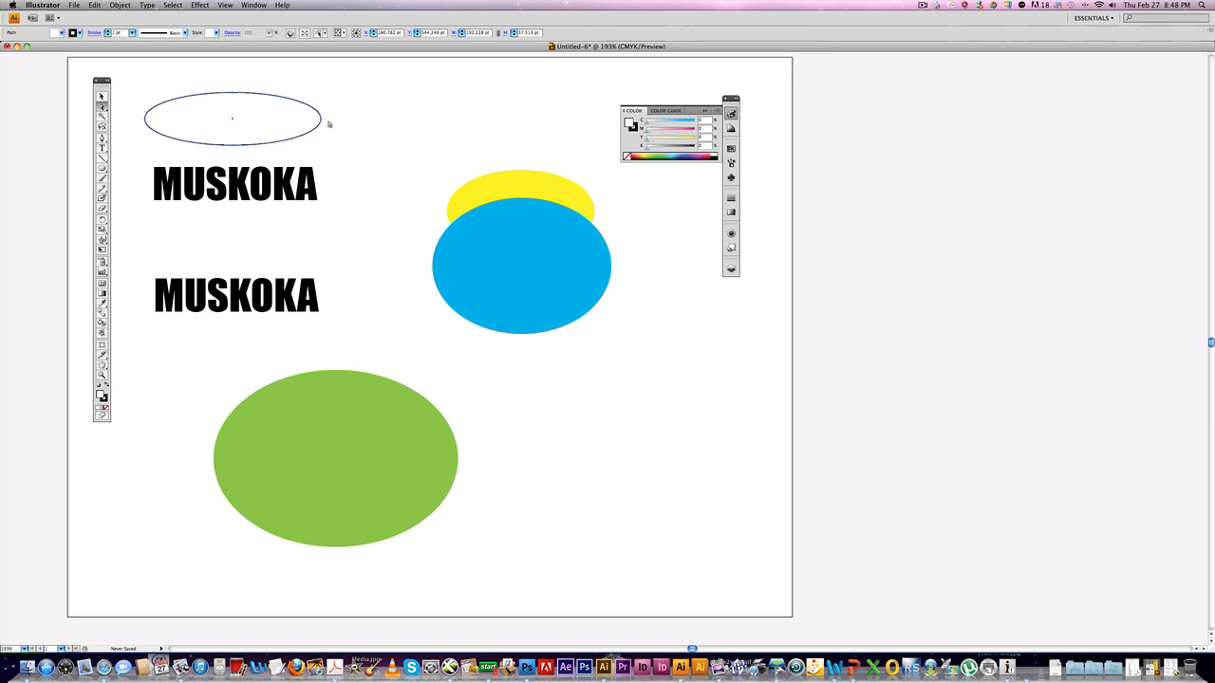
Distort the first MUSKOKA text into the ellipse using Envelope Distort with the top object.
{"action": "left_click", "coordinate": [187, 194]}
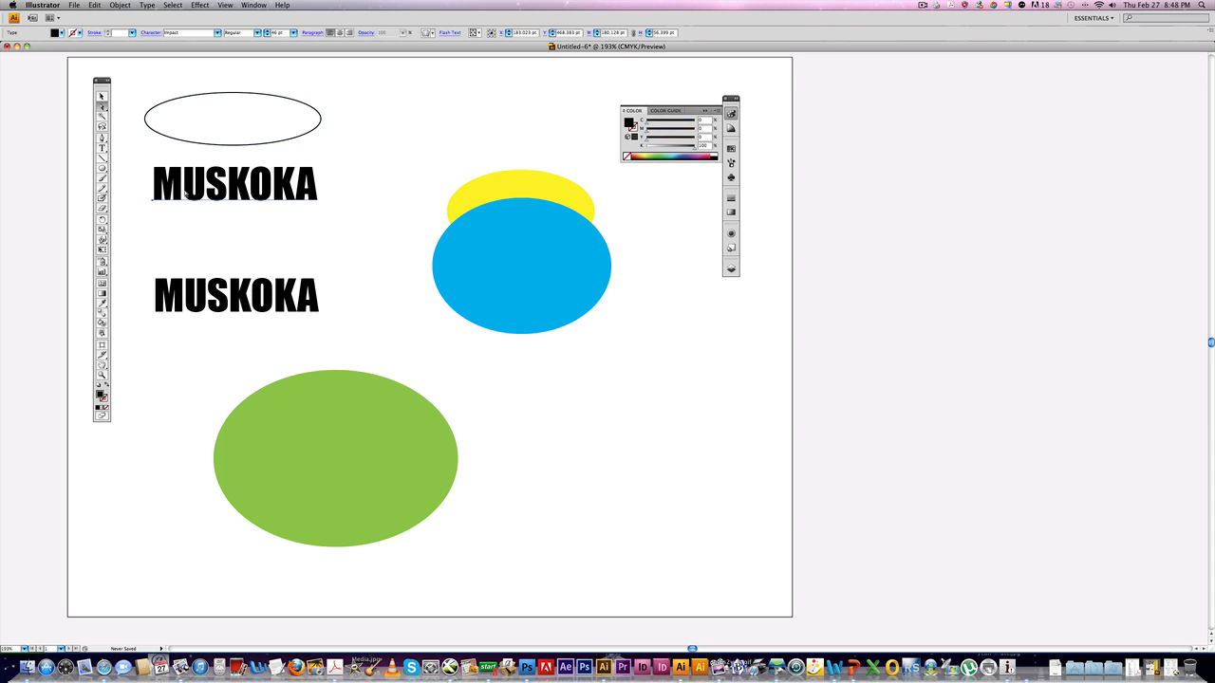
{"action": "left_click_drag", "start_coordinate": [131, 83], "coordinate": [354, 217]}
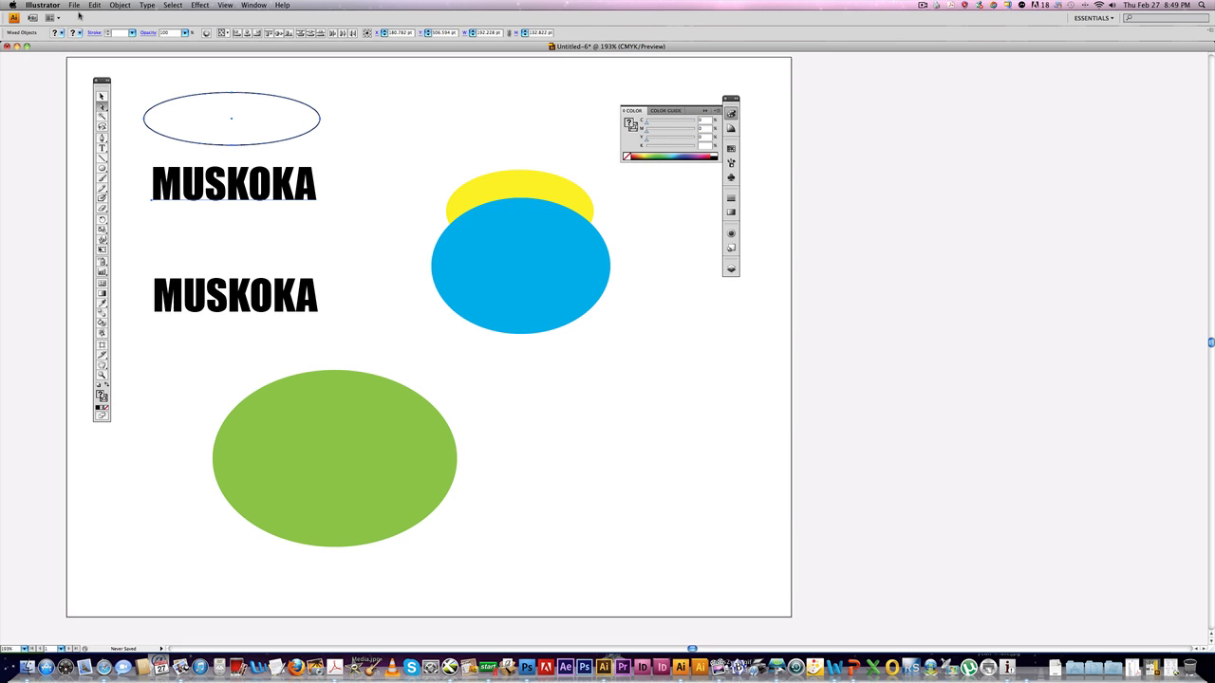
{"action": "left_click", "coordinate": [112, 5]}
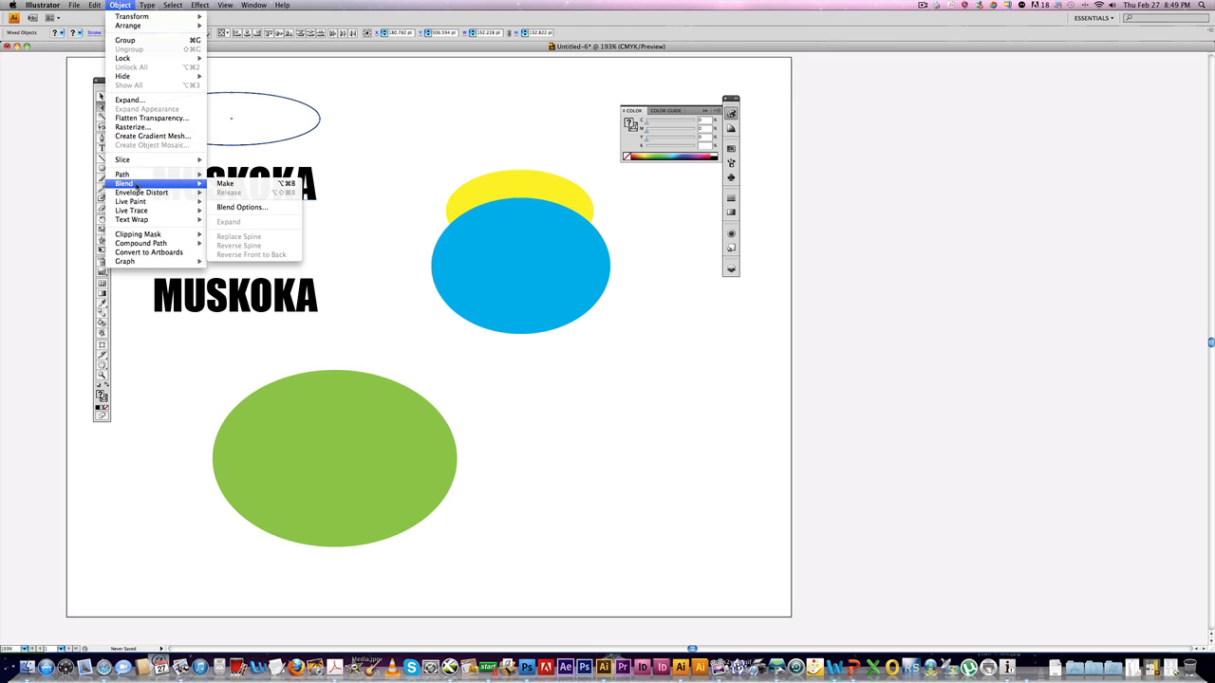
{"action": "mouse_move", "coordinate": [136, 199]}
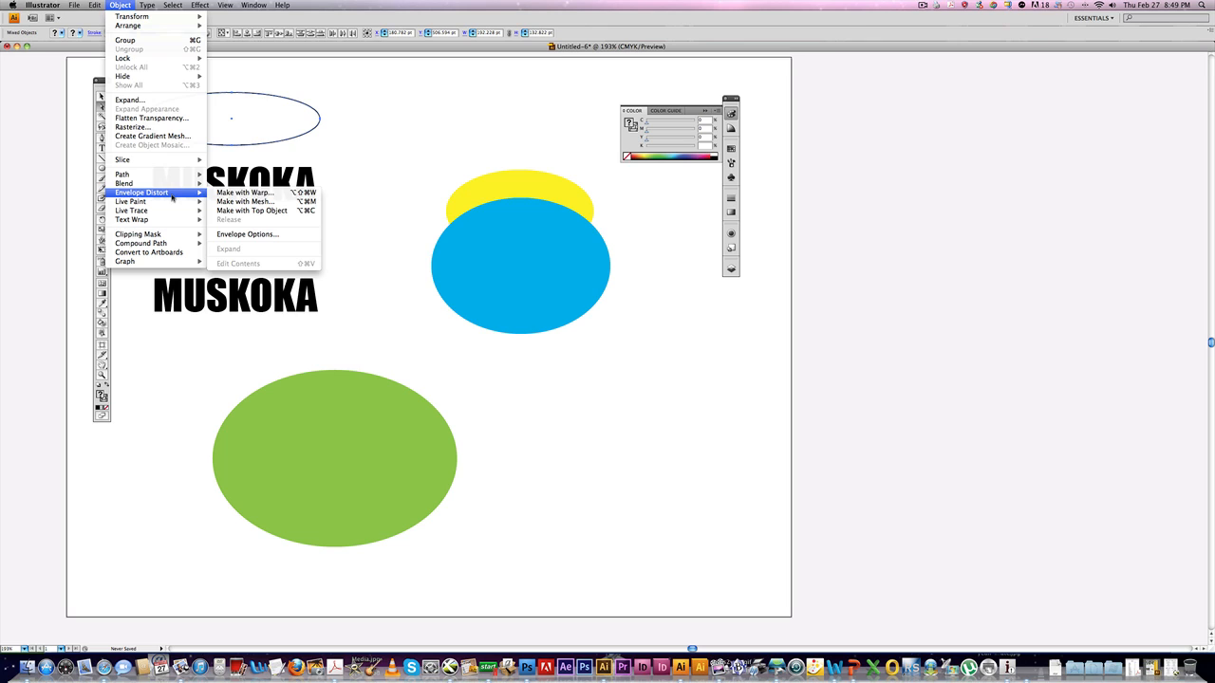
{"action": "left_click", "coordinate": [260, 211]}
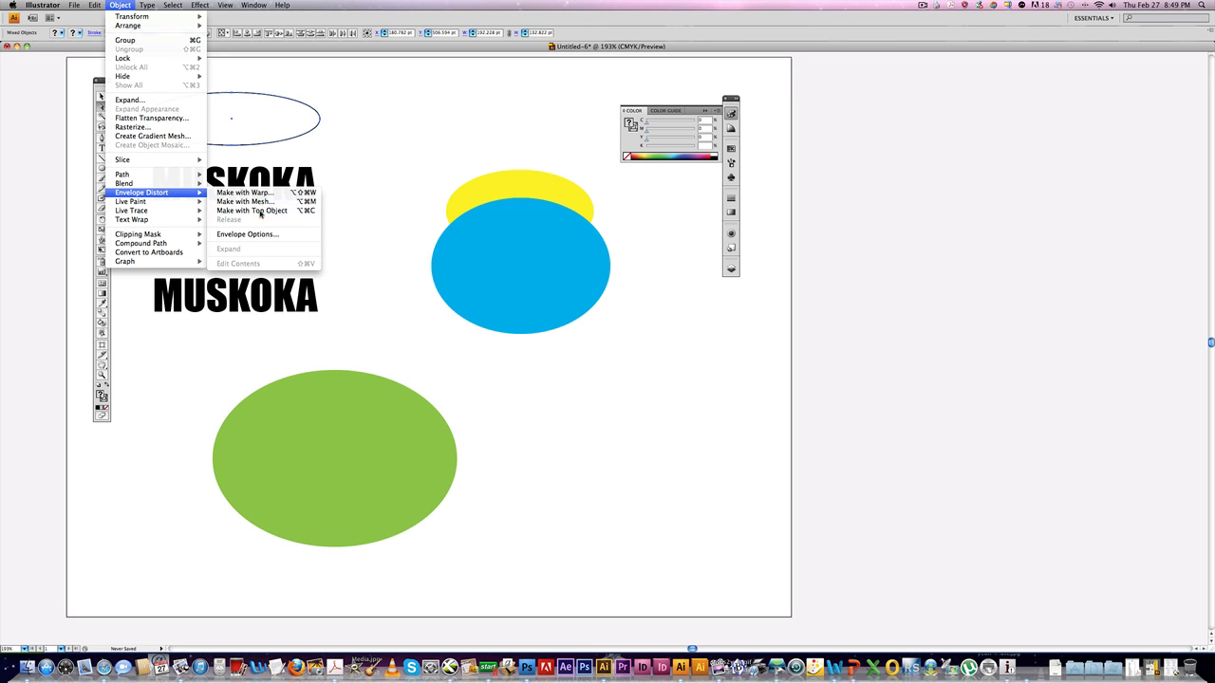
{"action": "left_click", "coordinate": [270, 160]}
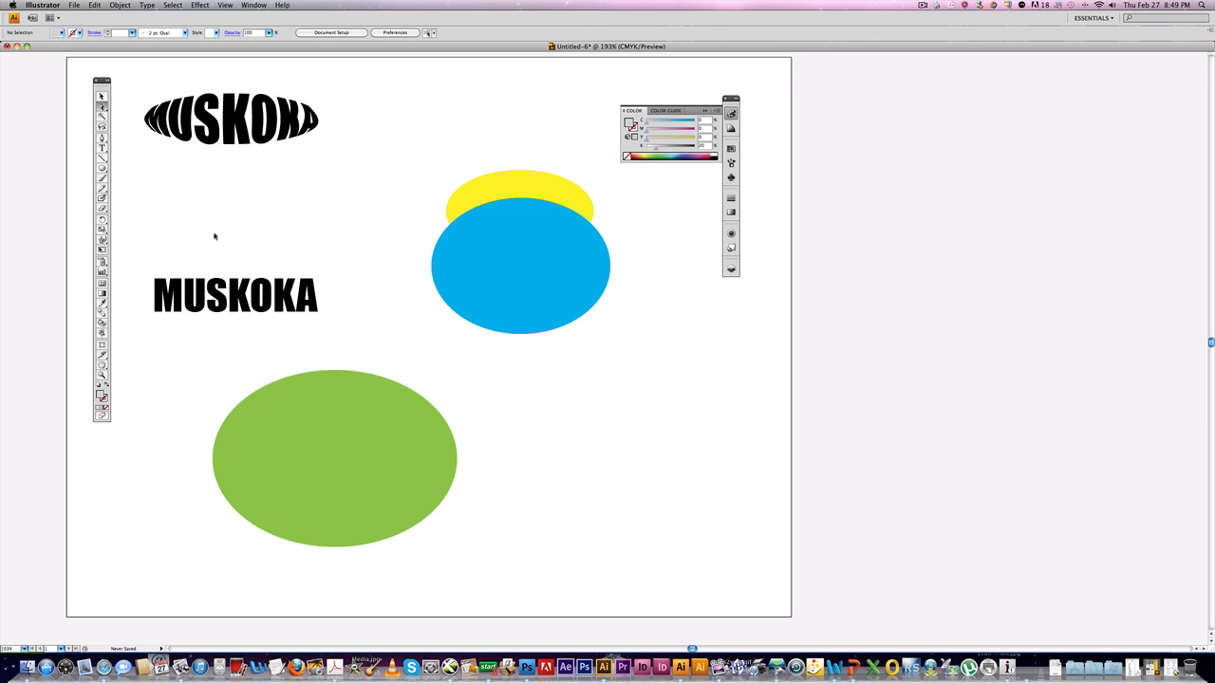
Move the second MUSKOKA text upward and start a warp envelope on it, previewing the Arc style.
{"action": "left_click_drag", "start_coordinate": [224, 283], "coordinate": [226, 203]}
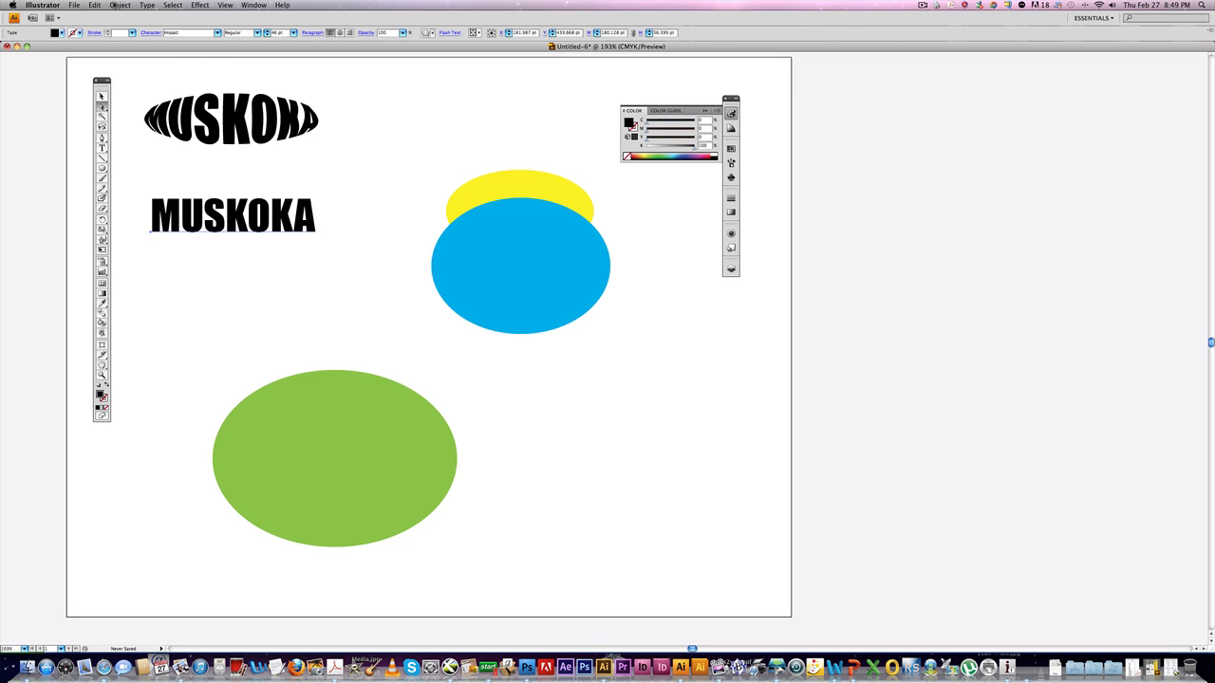
{"action": "left_click", "coordinate": [120, 5]}
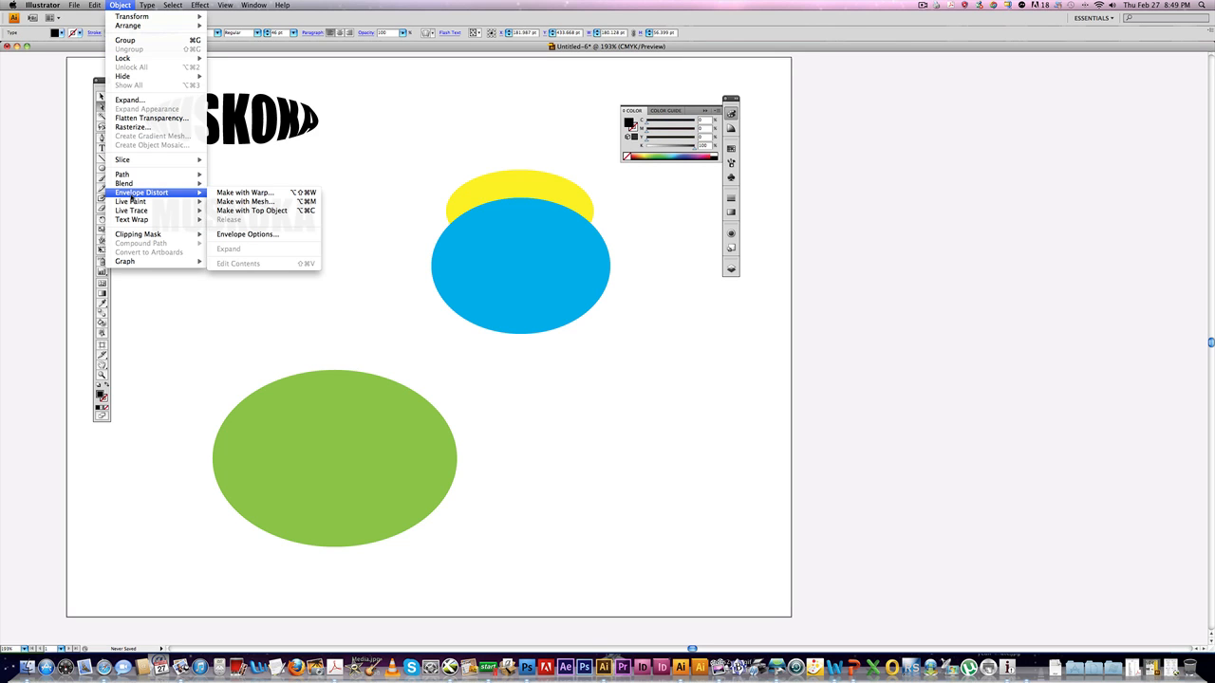
{"action": "left_click", "coordinate": [246, 193]}
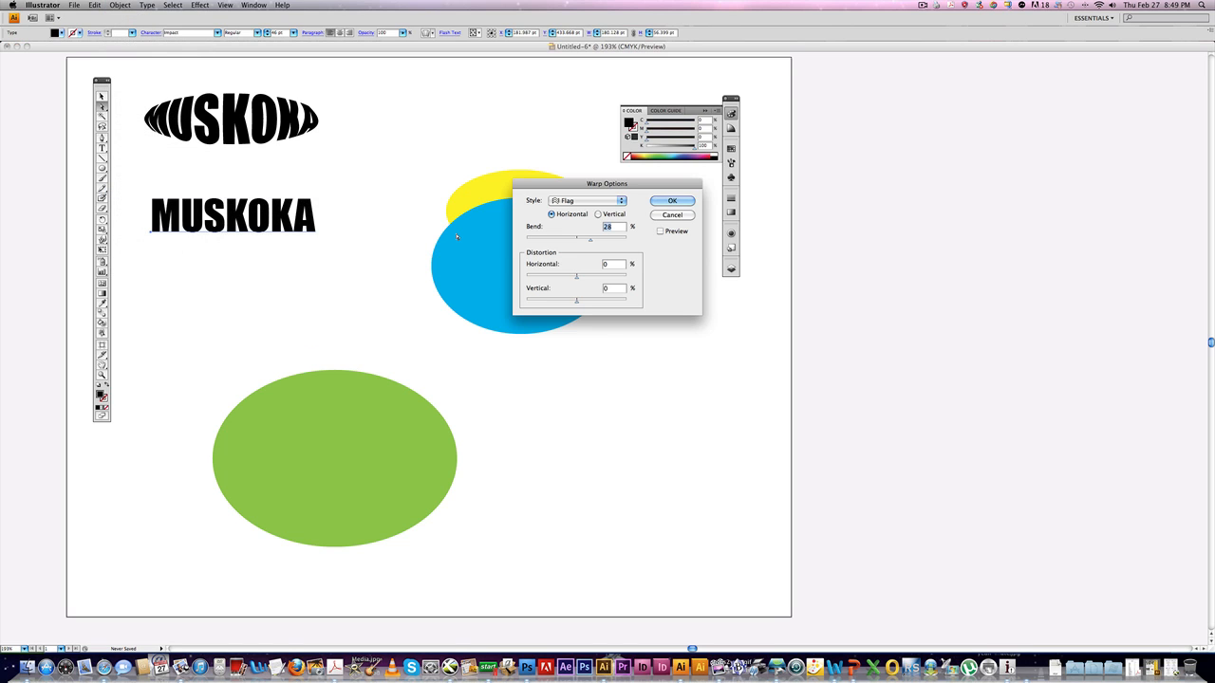
{"action": "left_click_drag", "start_coordinate": [606, 185], "coordinate": [435, 144]}
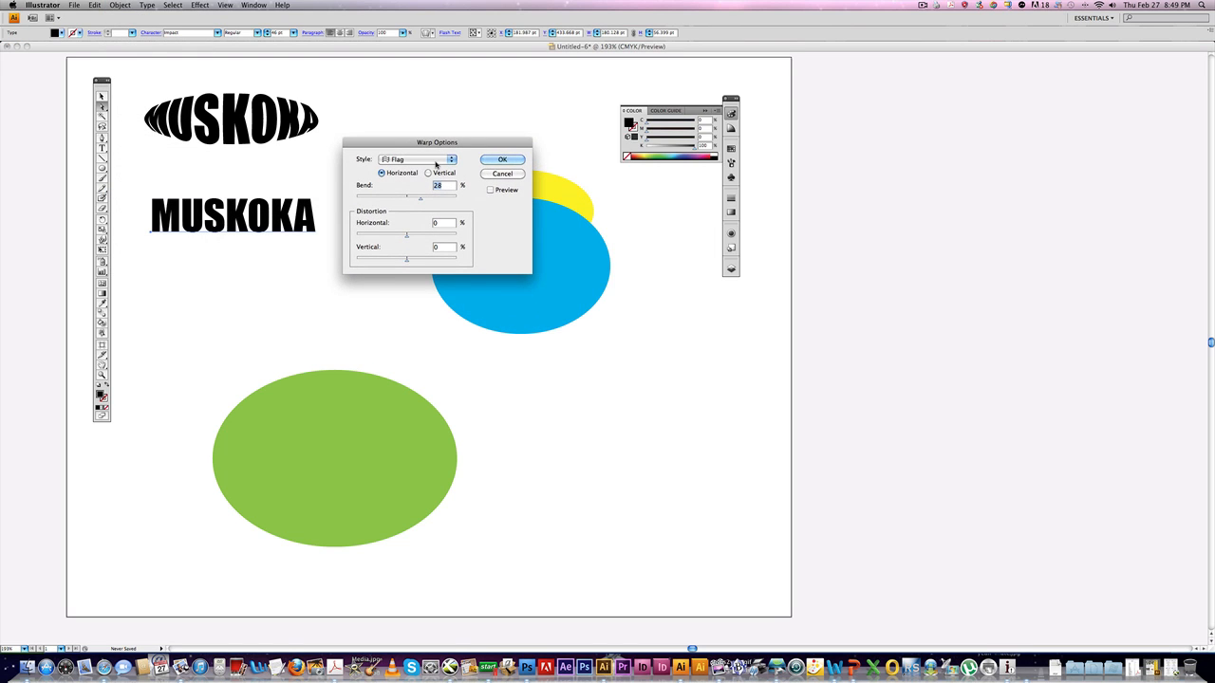
{"action": "left_click", "coordinate": [490, 190]}
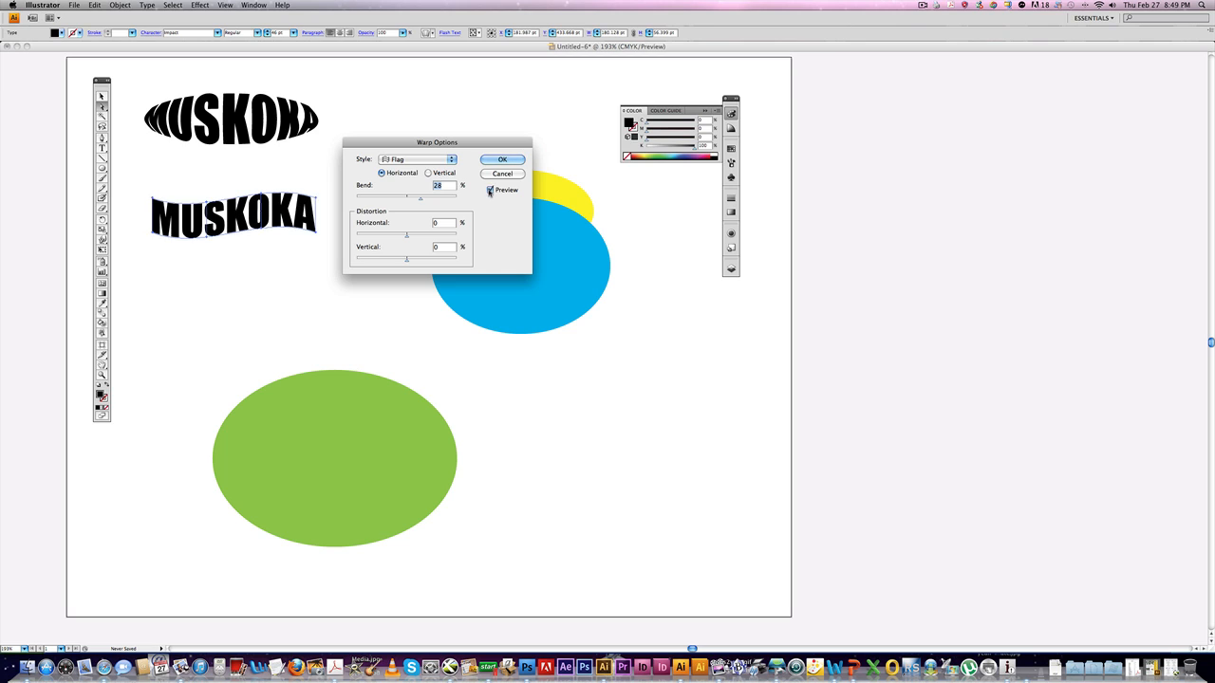
{"action": "left_click", "coordinate": [397, 162]}
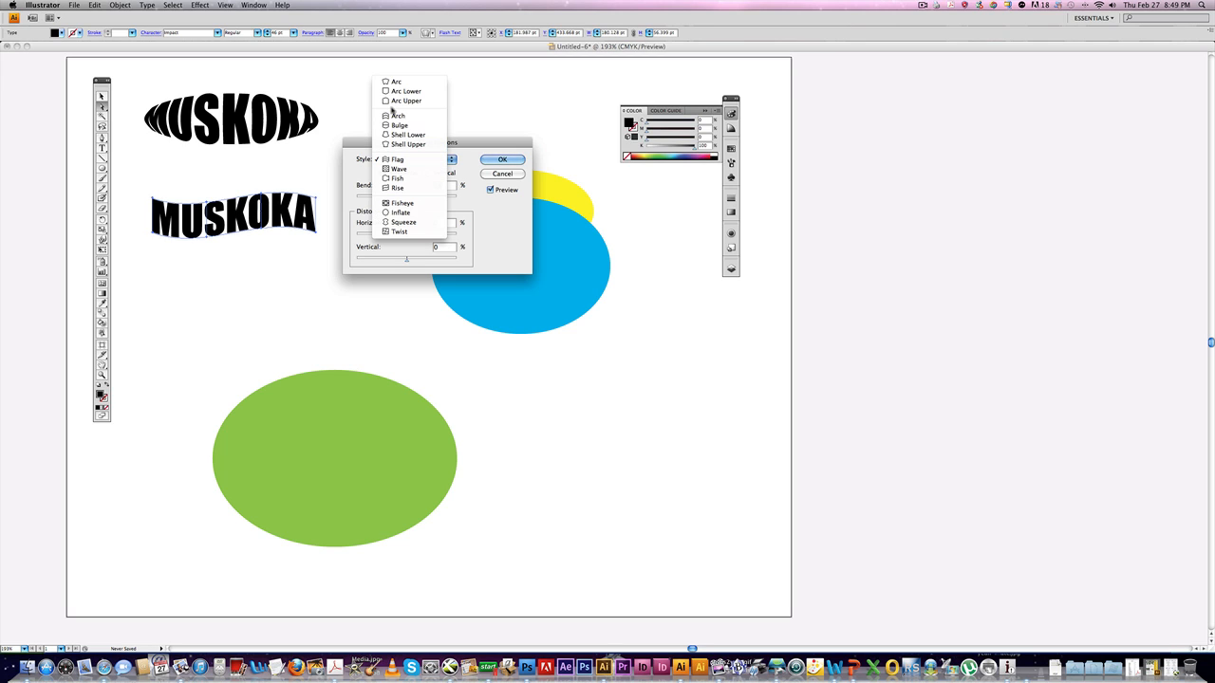
{"action": "left_click", "coordinate": [393, 82]}
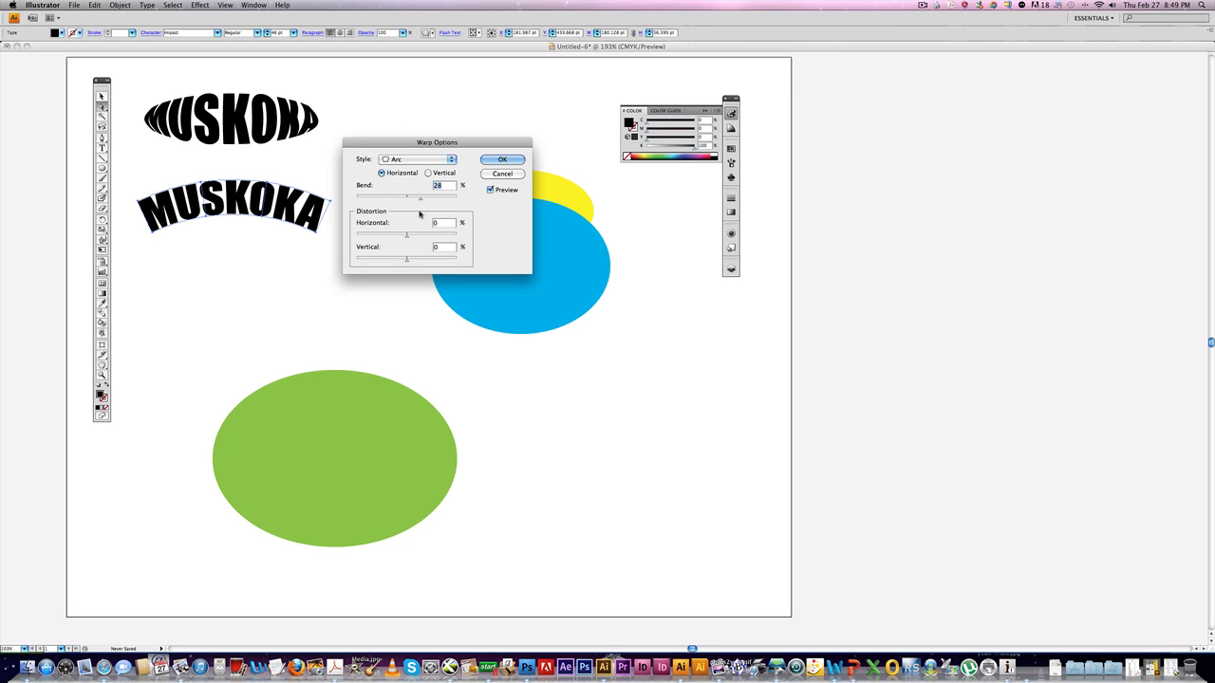
Apply a Flag warp to the second MUSKOKA text with 30% bend and 2% vertical distortion.
{"action": "left_click_drag", "start_coordinate": [419, 200], "coordinate": [408, 263]}
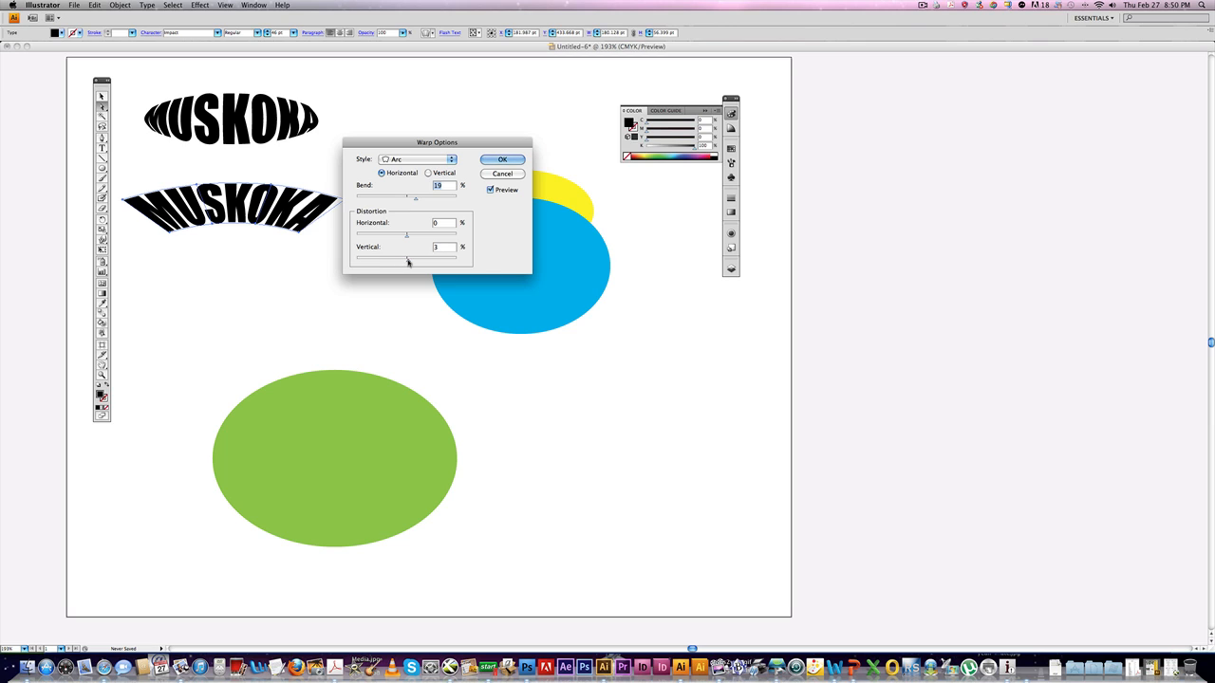
{"action": "left_click", "coordinate": [427, 159]}
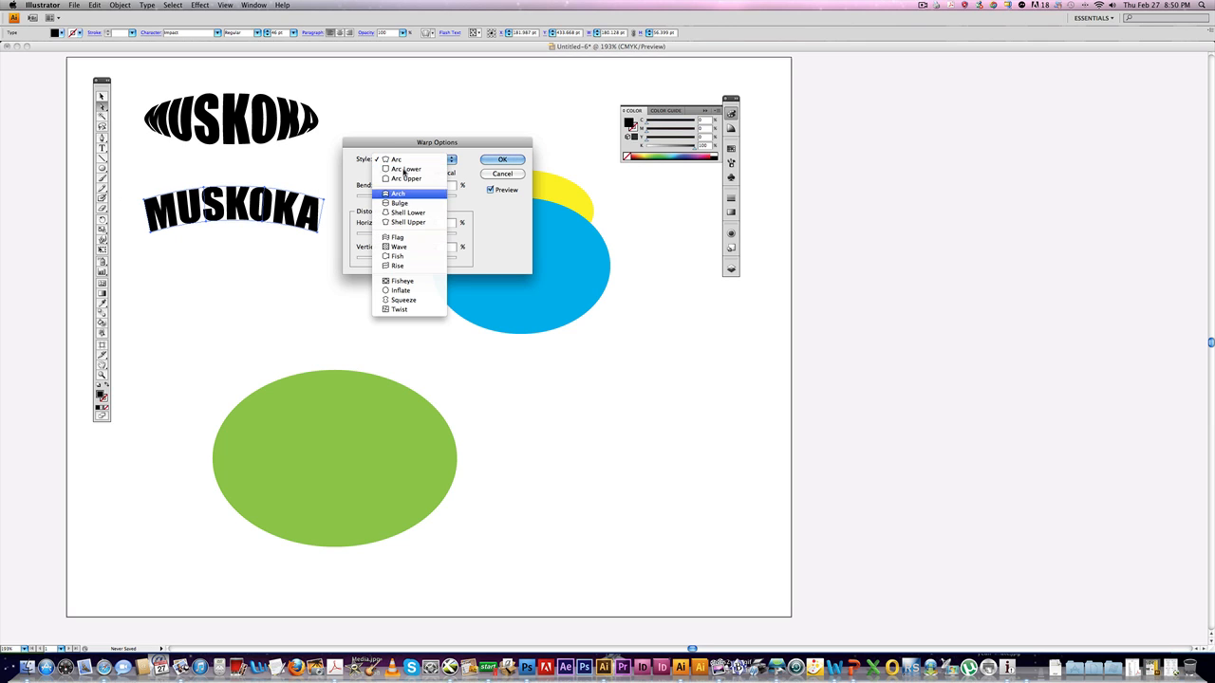
{"action": "left_click", "coordinate": [399, 239]}
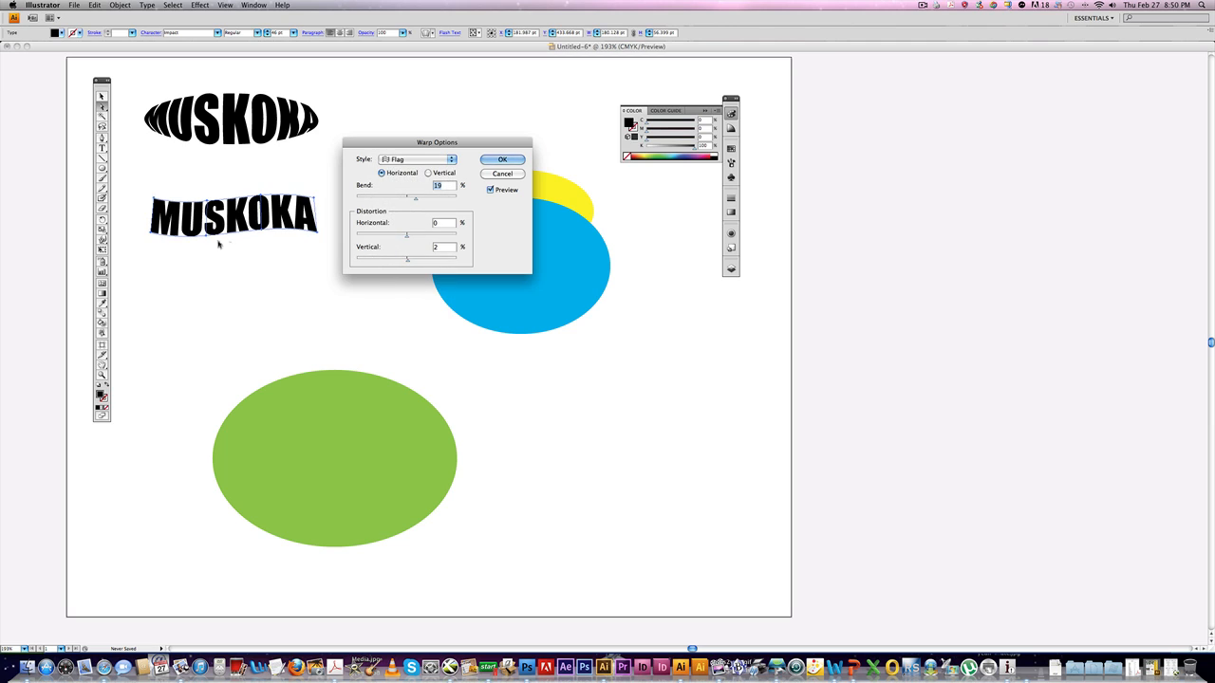
{"action": "left_click_drag", "start_coordinate": [414, 200], "coordinate": [422, 200]}
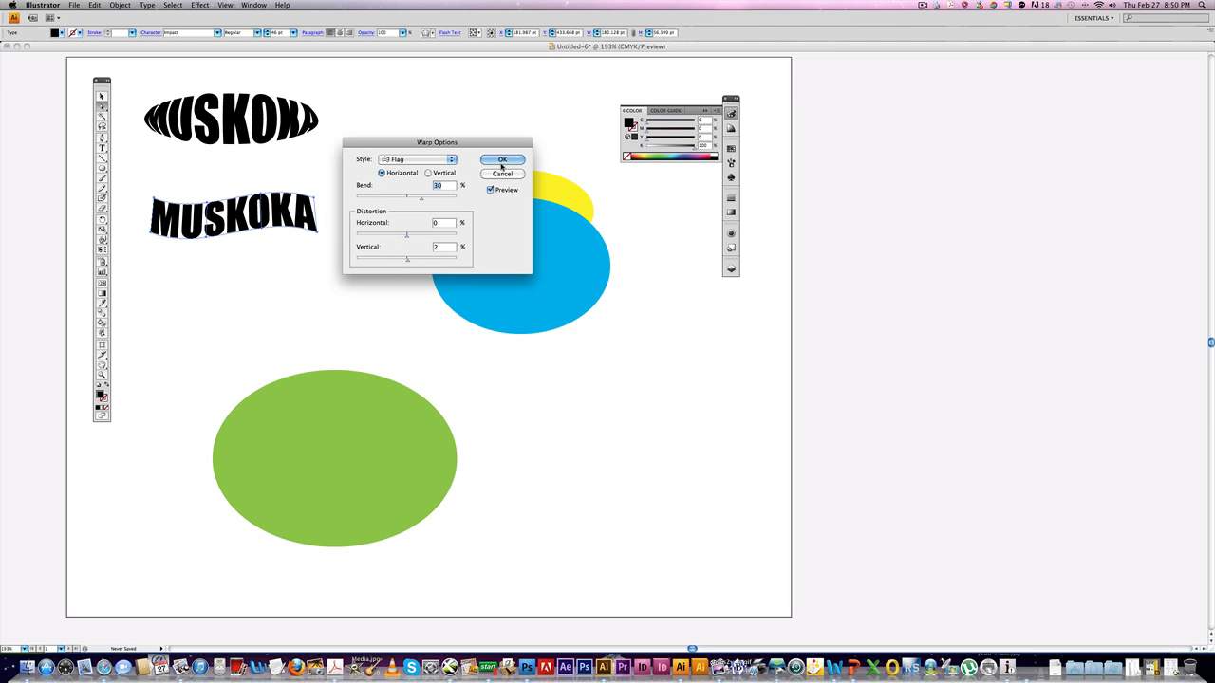
{"action": "left_click", "coordinate": [502, 159]}
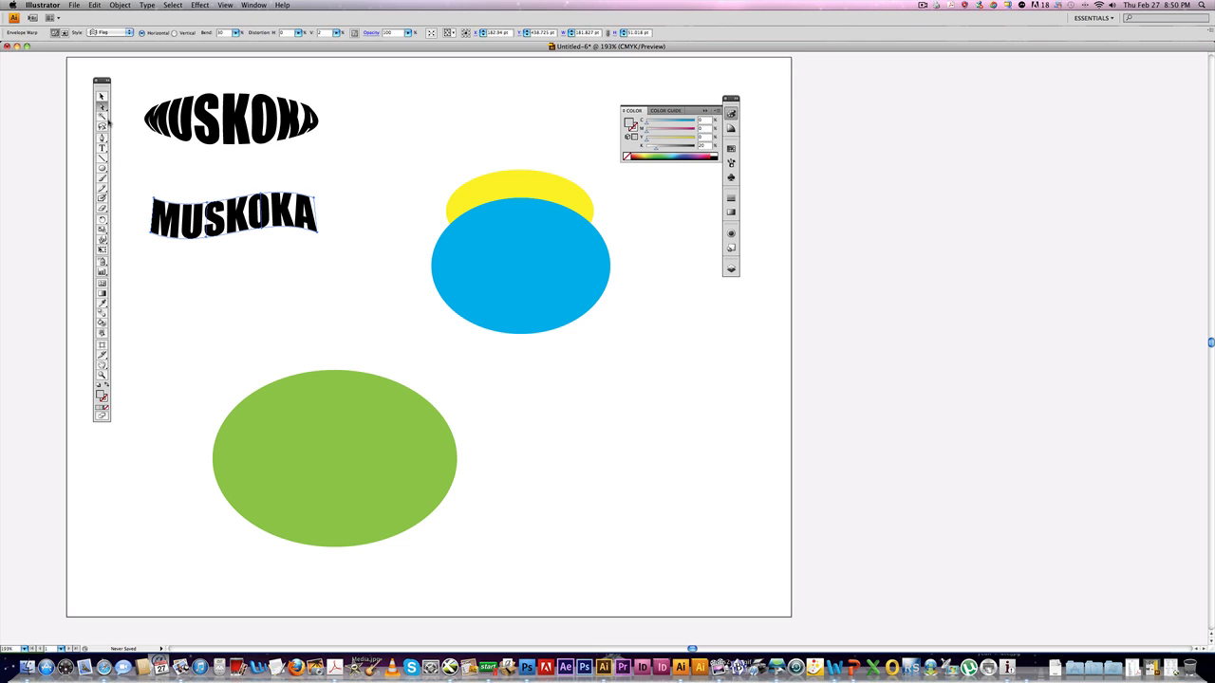
{"action": "left_click", "coordinate": [304, 185]}
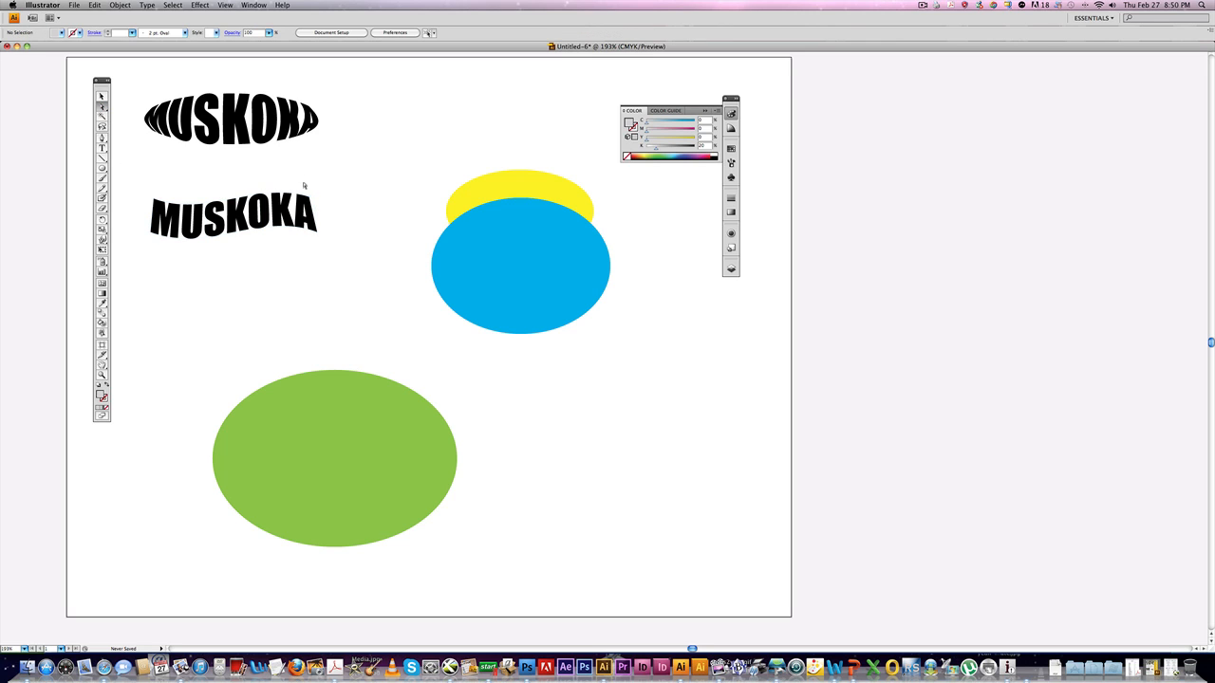
Reshape the warped MUSKOKA text by dragging its envelope's anchor points and handles into an irregular, stretched shape.
{"action": "left_click", "coordinate": [313, 201]}
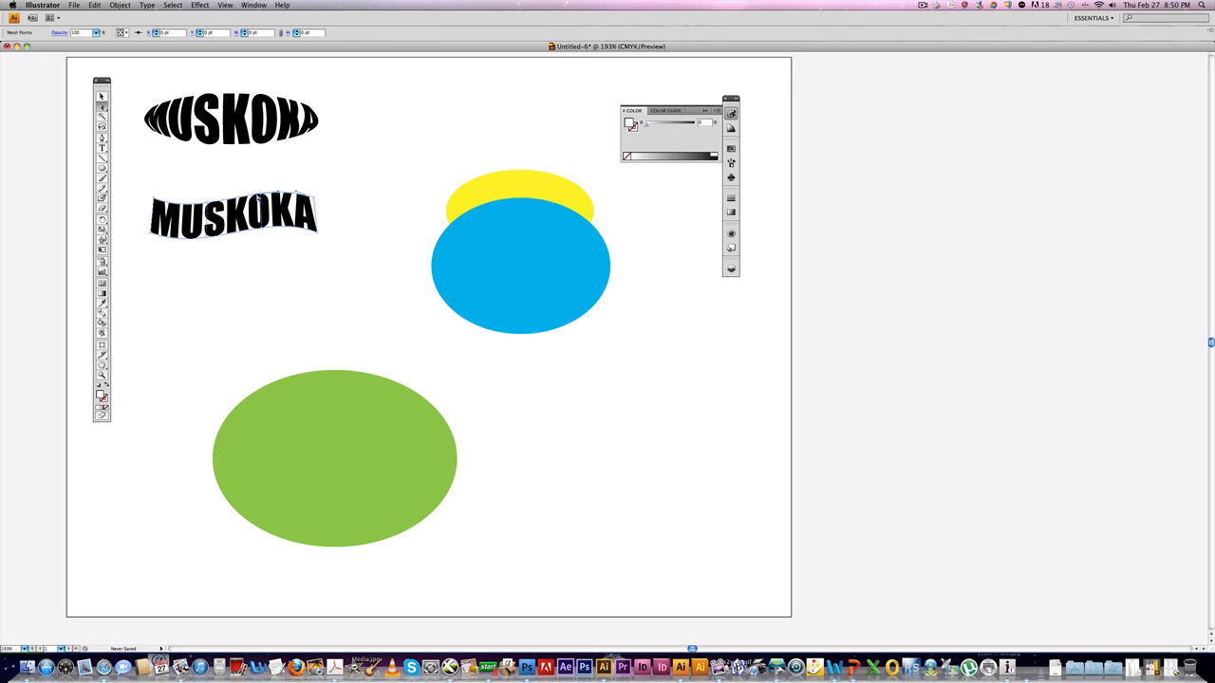
{"action": "left_click_drag", "start_coordinate": [258, 196], "coordinate": [259, 177]}
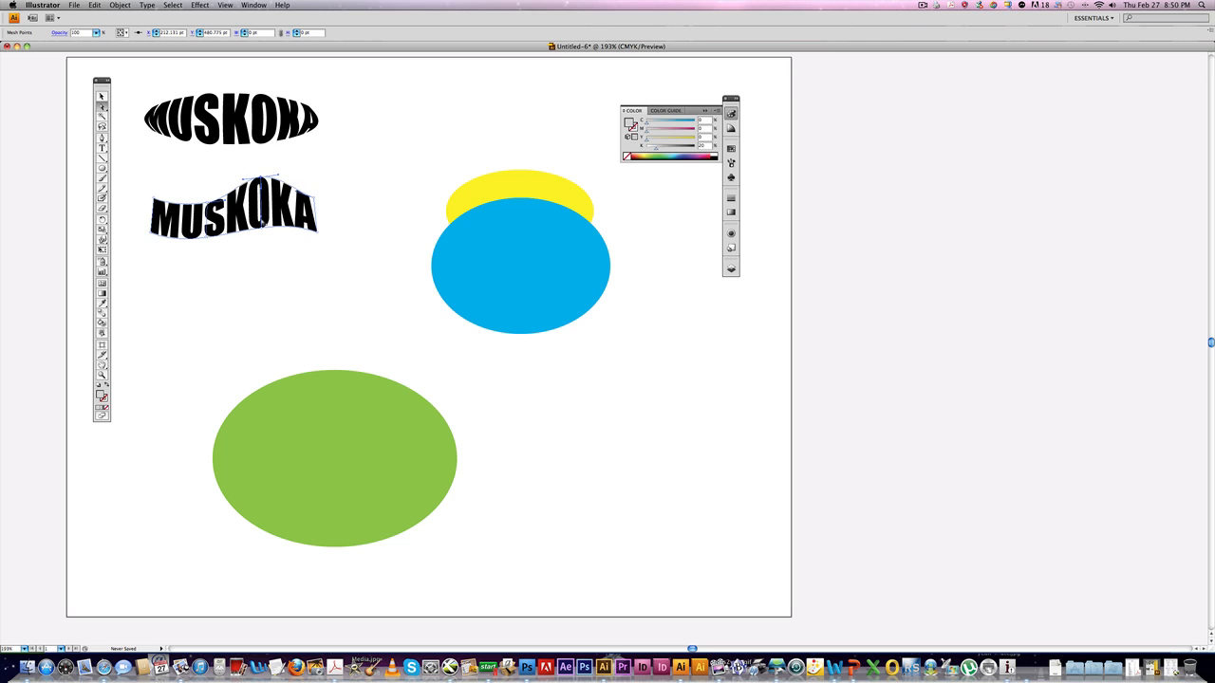
{"action": "left_click_drag", "start_coordinate": [261, 233], "coordinate": [257, 265]}
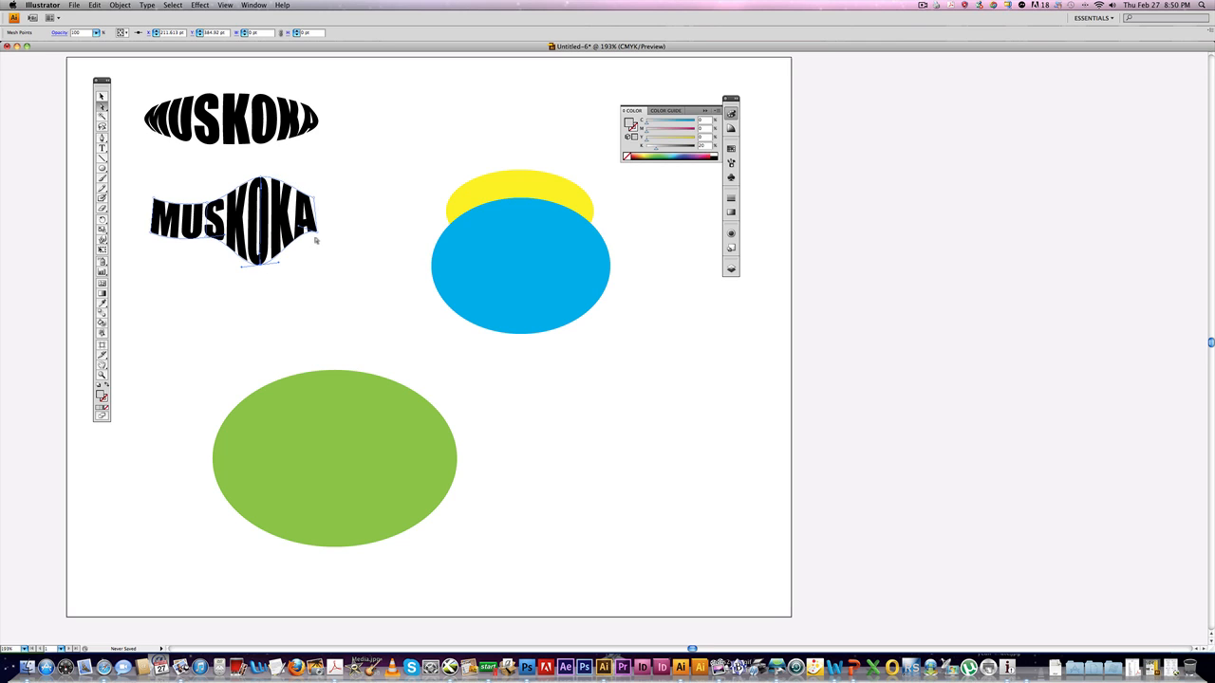
{"action": "left_click_drag", "start_coordinate": [317, 233], "coordinate": [323, 249]}
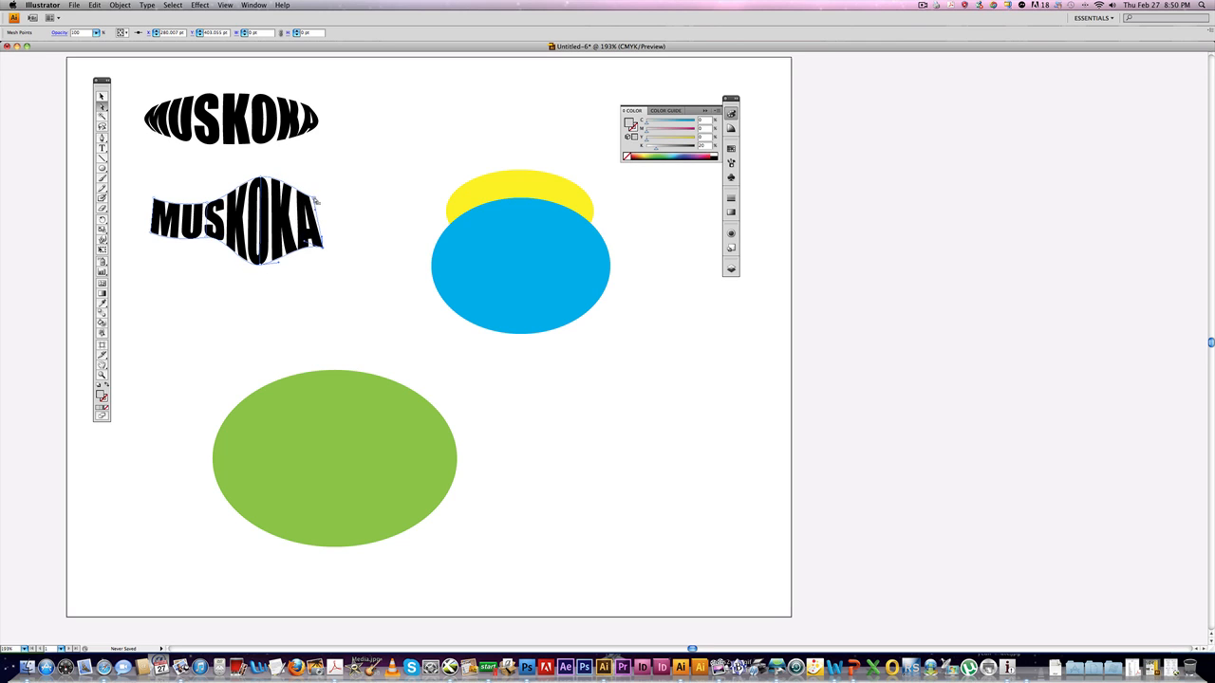
{"action": "left_click_drag", "start_coordinate": [317, 201], "coordinate": [304, 157]}
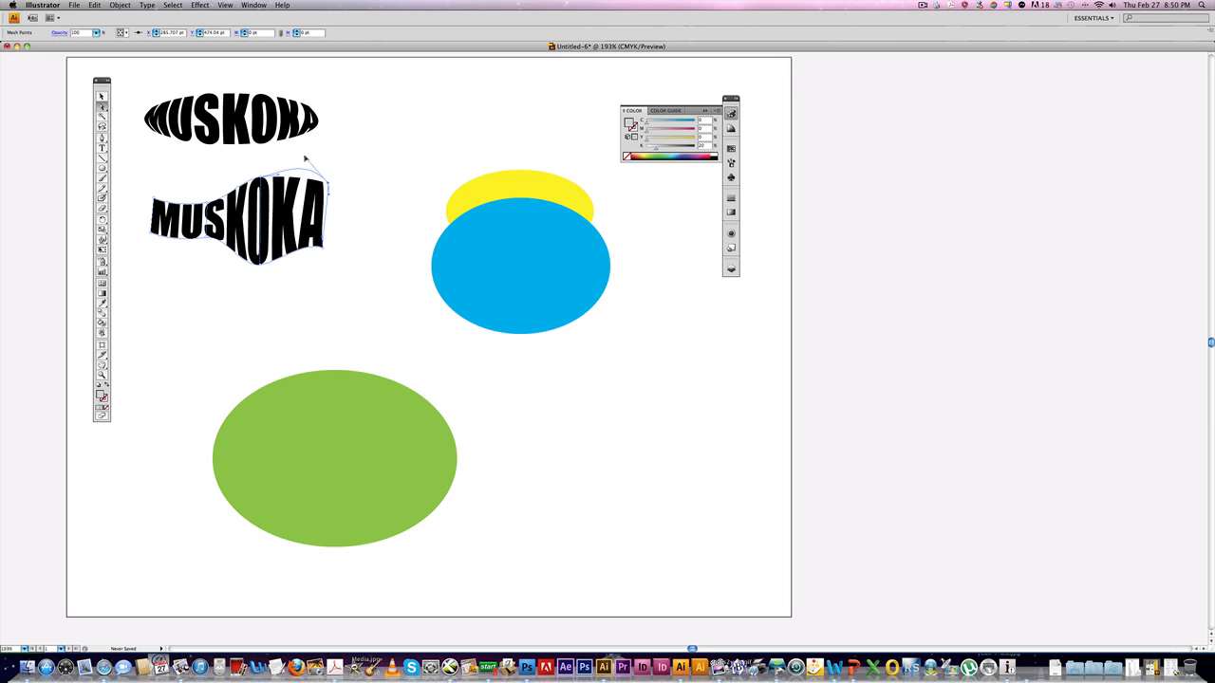
{"action": "left_click_drag", "start_coordinate": [208, 203], "coordinate": [203, 185]}
{"action": "left_click", "coordinate": [208, 237]}
{"action": "left_click_drag", "start_coordinate": [208, 236], "coordinate": [194, 294]}
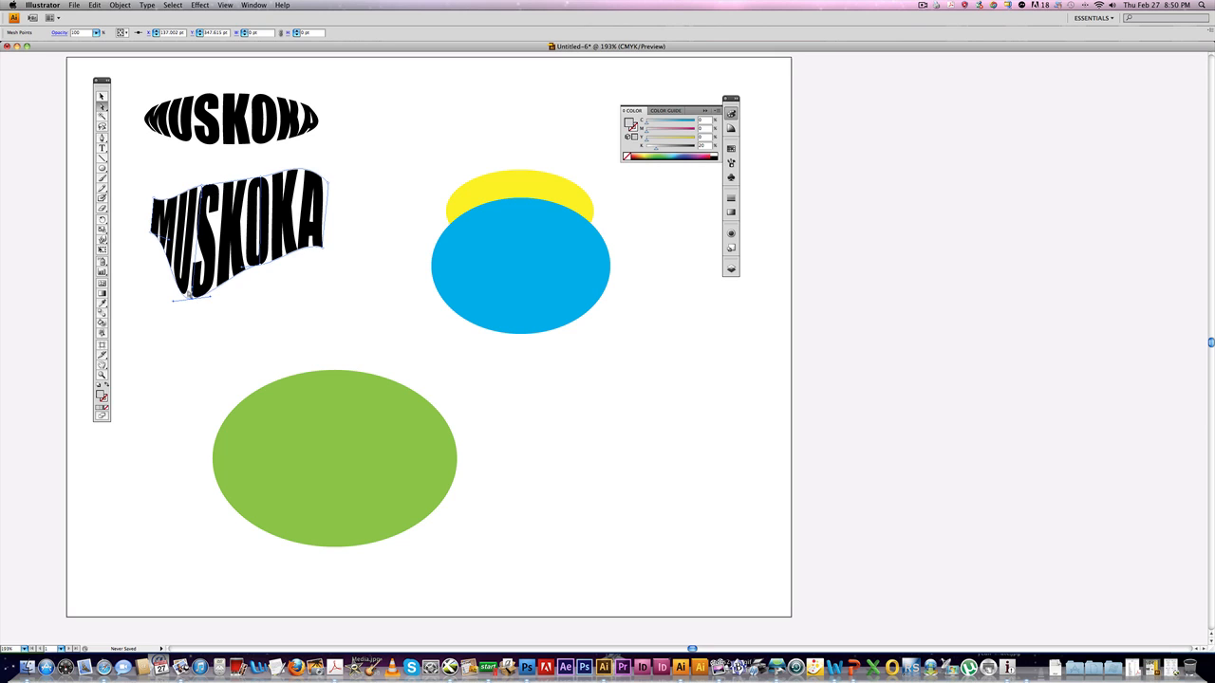
{"action": "left_click_drag", "start_coordinate": [169, 239], "coordinate": [135, 261]}
{"action": "left_click", "coordinate": [322, 288]}
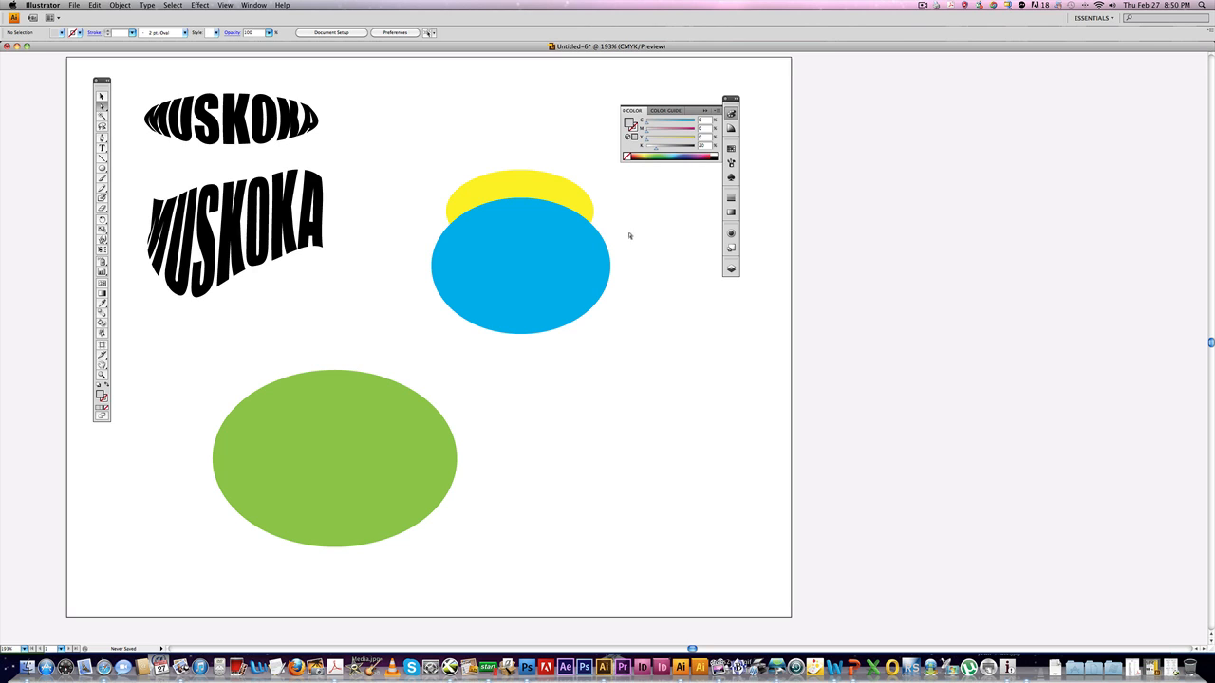
Set the blue ellipse's opacity to 57% in the Transparency panel and nudge it slightly left.
{"action": "left_click", "coordinate": [505, 196]}
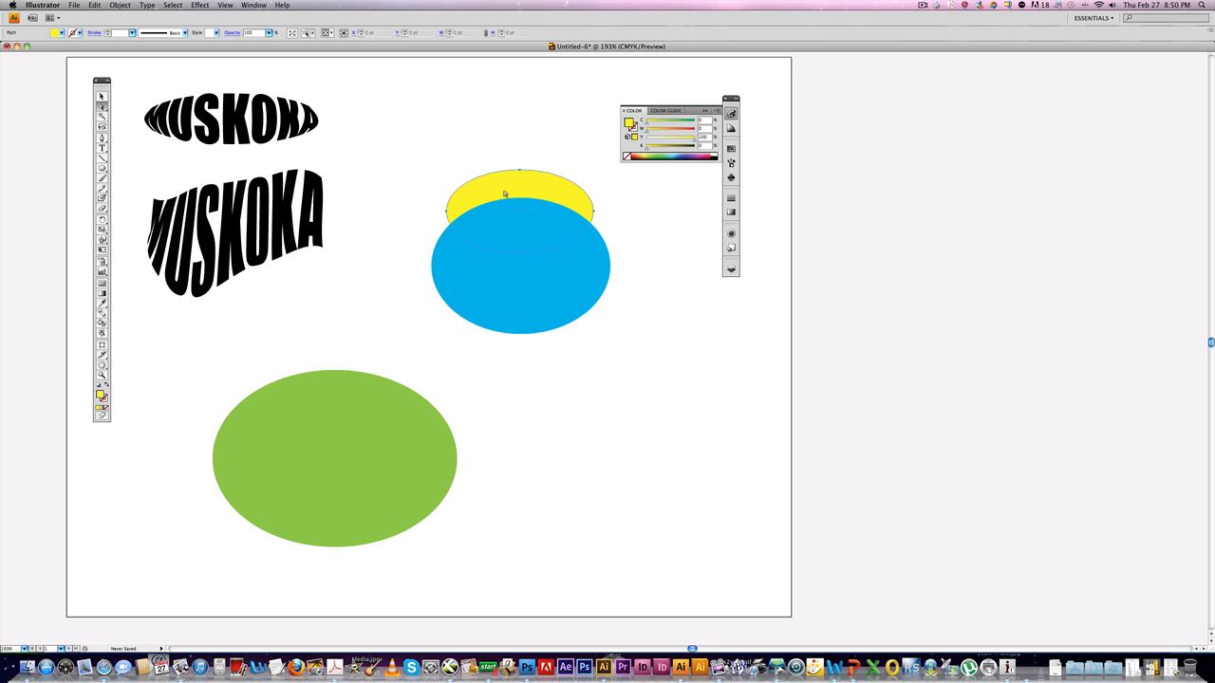
{"action": "left_click", "coordinate": [486, 276]}
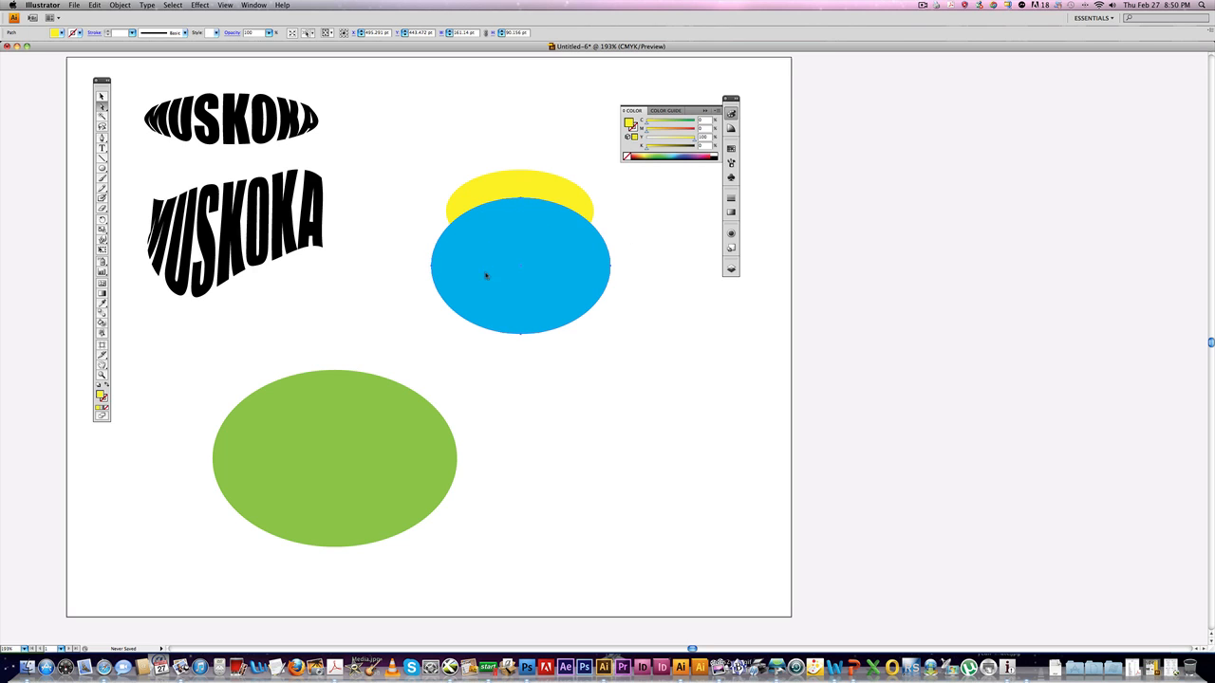
{"action": "left_click", "coordinate": [253, 6]}
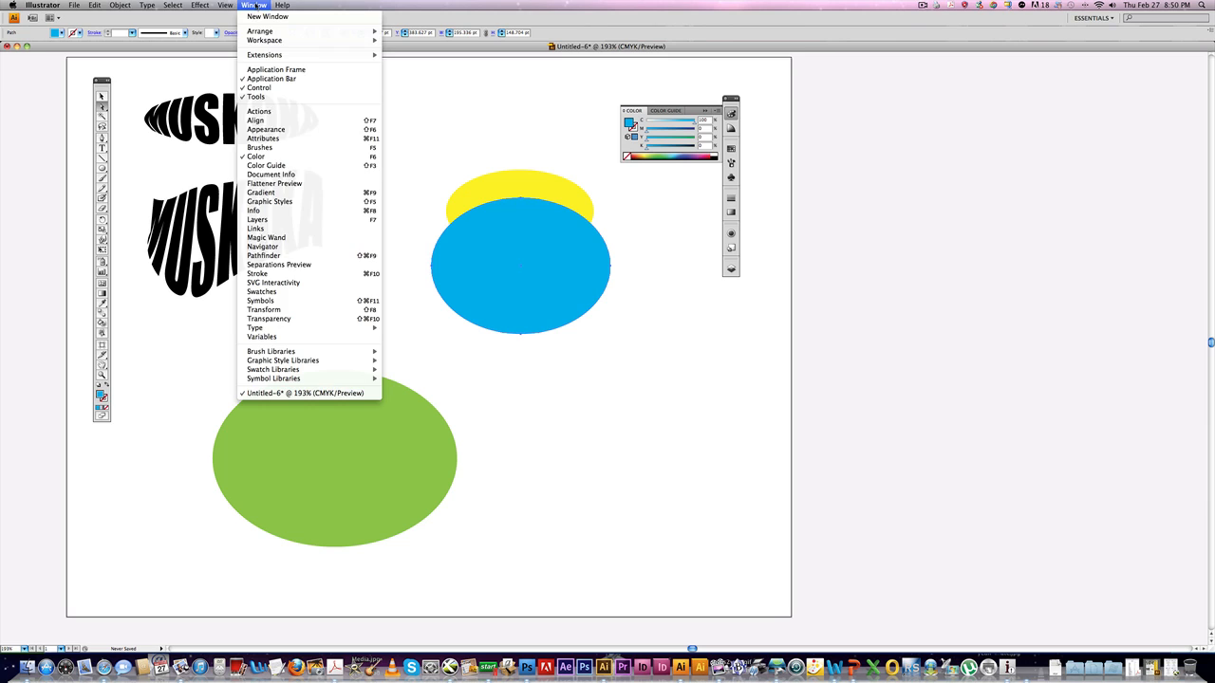
{"action": "left_click", "coordinate": [285, 319]}
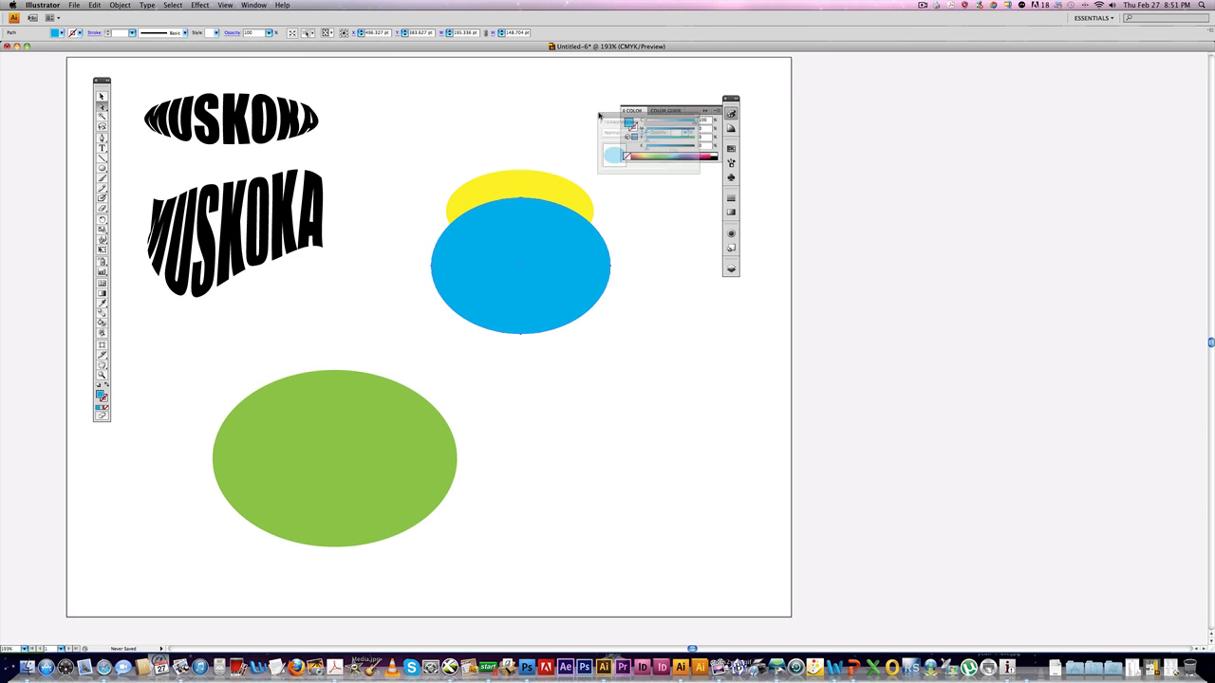
{"action": "left_click_drag", "start_coordinate": [599, 115], "coordinate": [462, 100]}
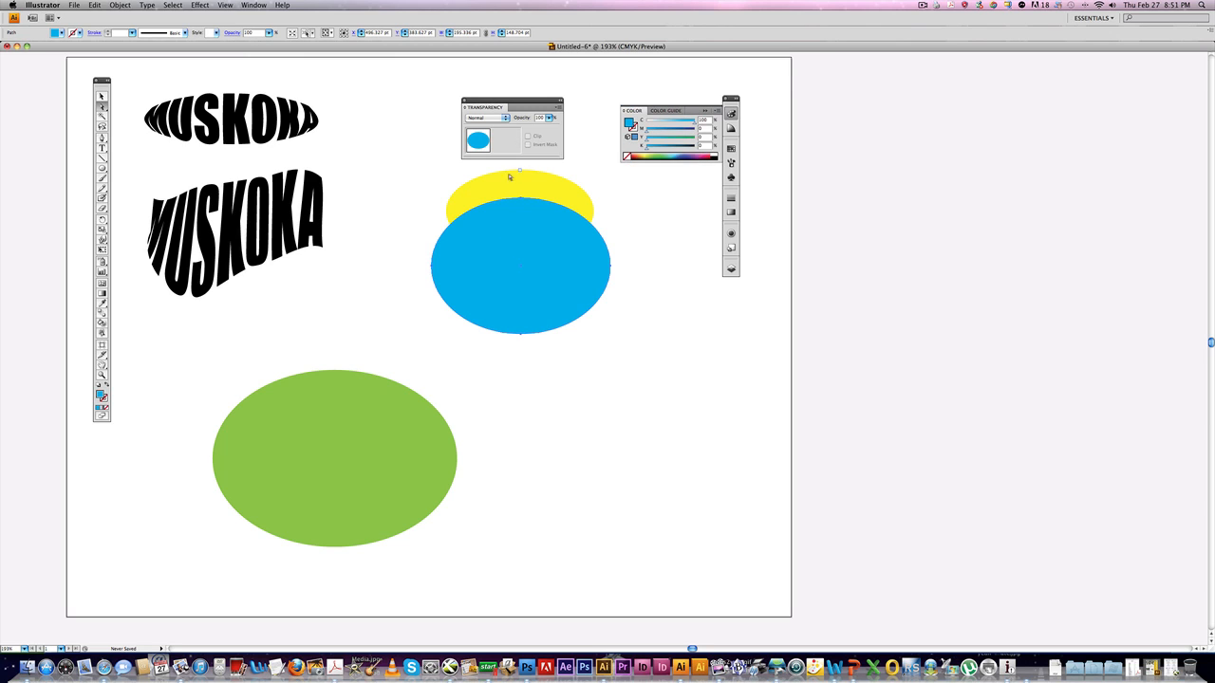
{"action": "left_click", "coordinate": [549, 118]}
{"action": "left_click_drag", "start_coordinate": [546, 130], "coordinate": [527, 129]}
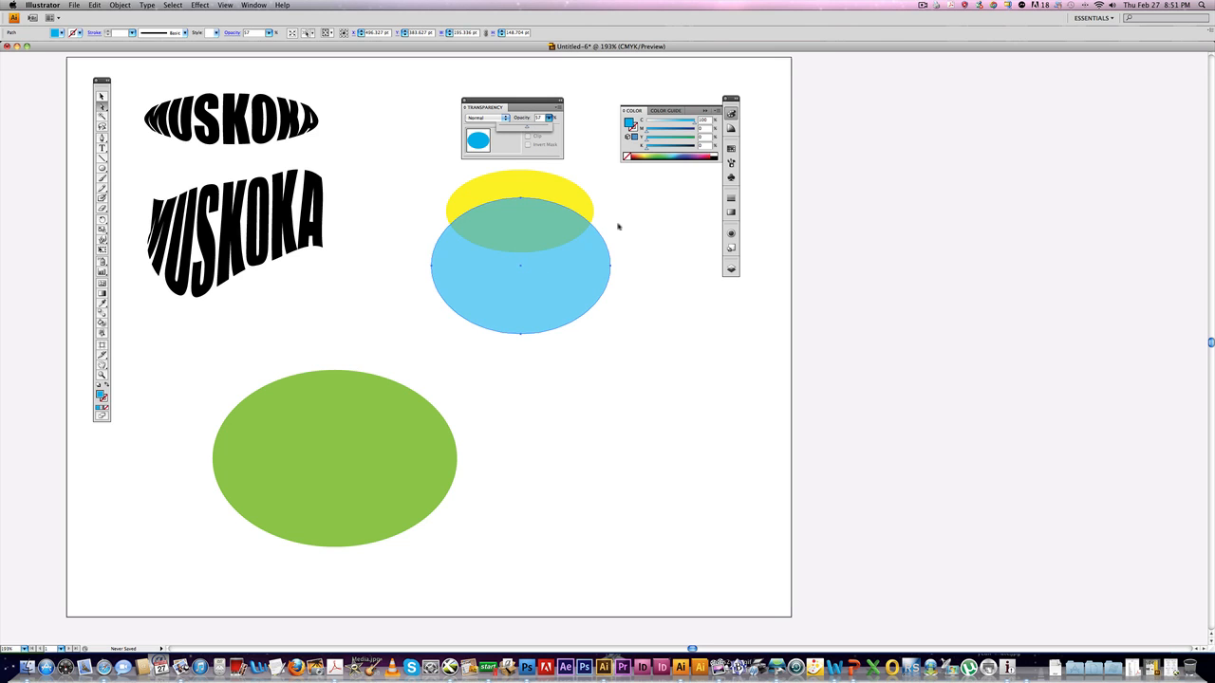
{"action": "left_click_drag", "start_coordinate": [569, 268], "coordinate": [492, 219]}
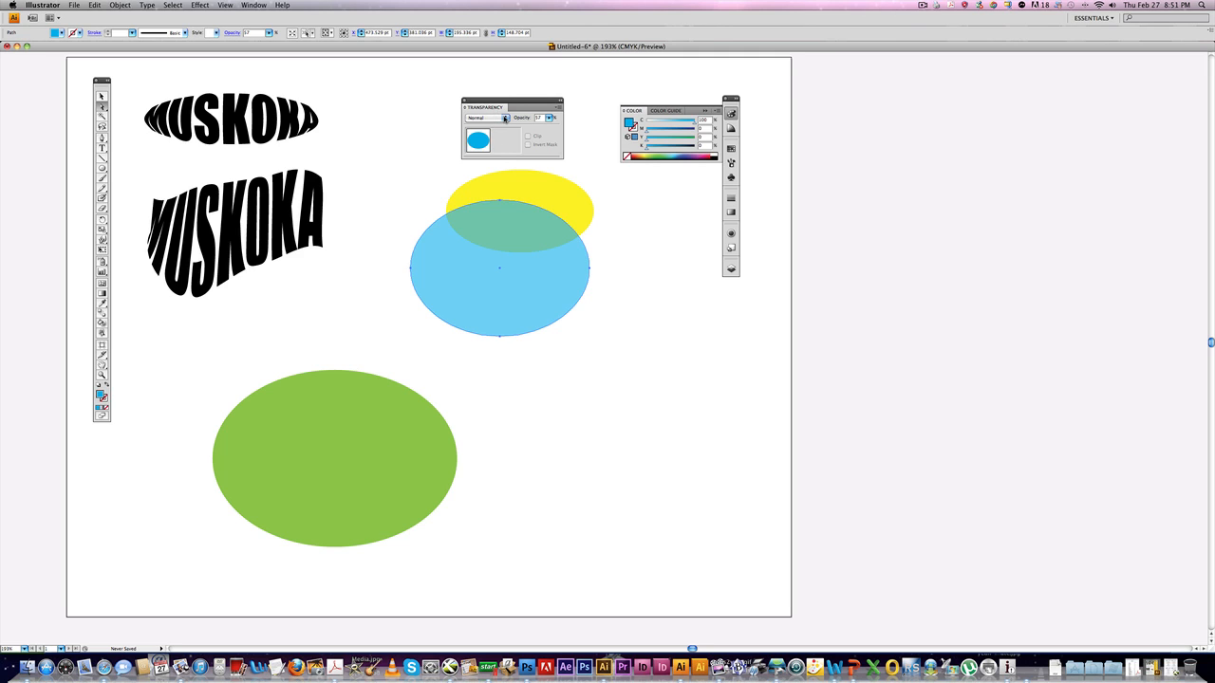
Try Darken and Multiply blending modes on the blue ellipse, settling on Screen.
{"action": "left_click", "coordinate": [498, 118]}
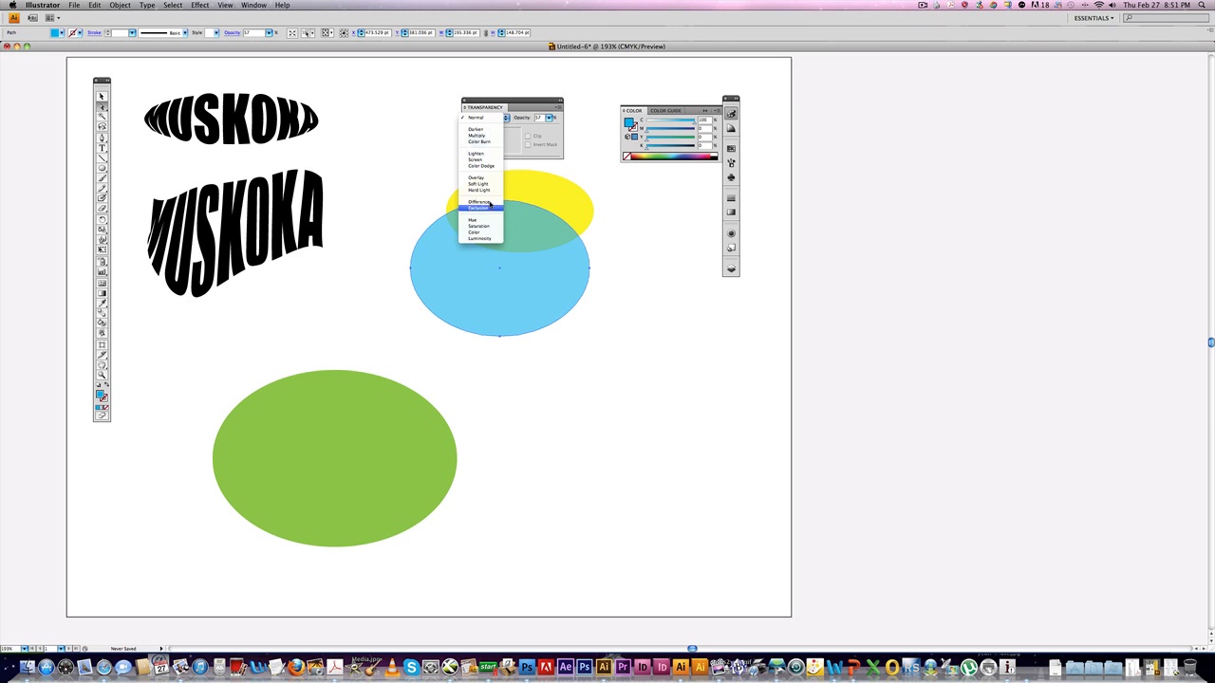
{"action": "left_click", "coordinate": [486, 129]}
{"action": "left_click", "coordinate": [504, 118]}
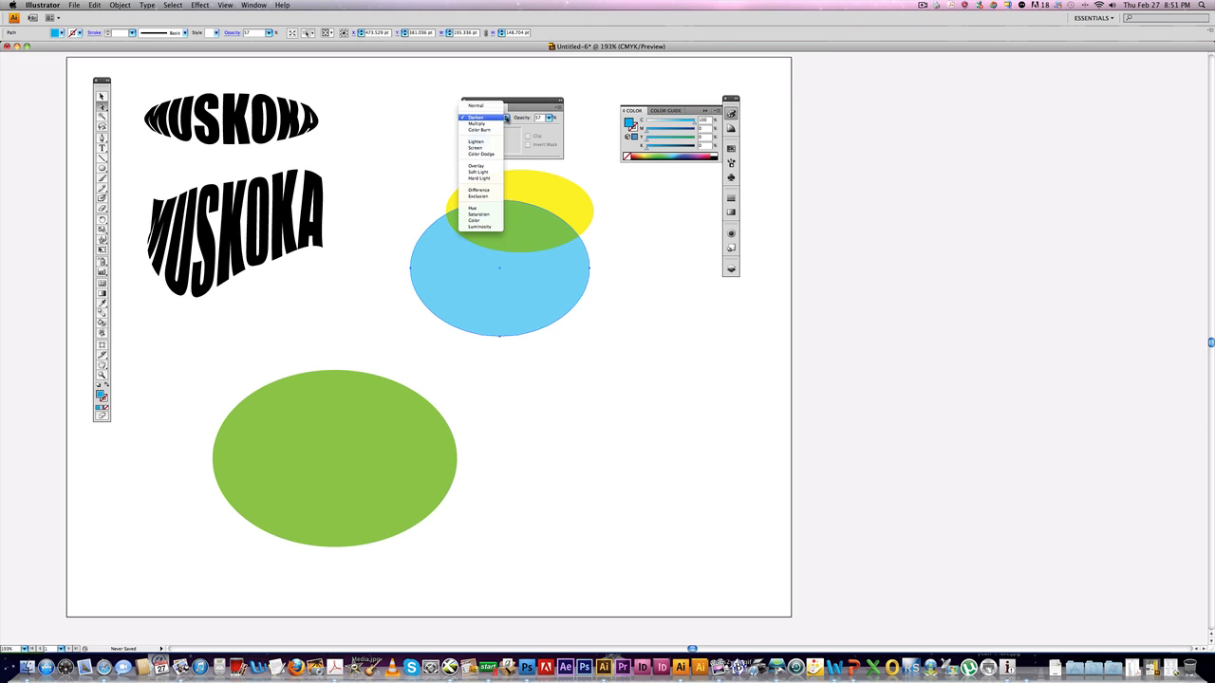
{"action": "left_click", "coordinate": [493, 123]}
{"action": "left_click", "coordinate": [500, 117]}
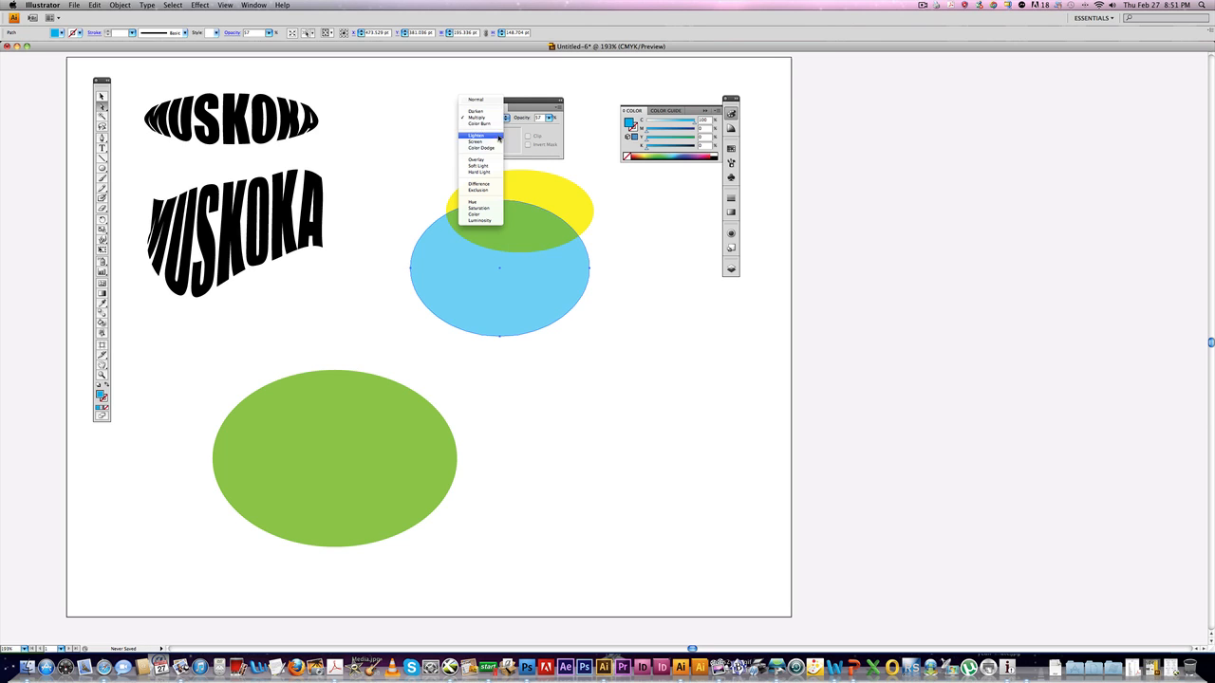
{"action": "left_click", "coordinate": [494, 142]}
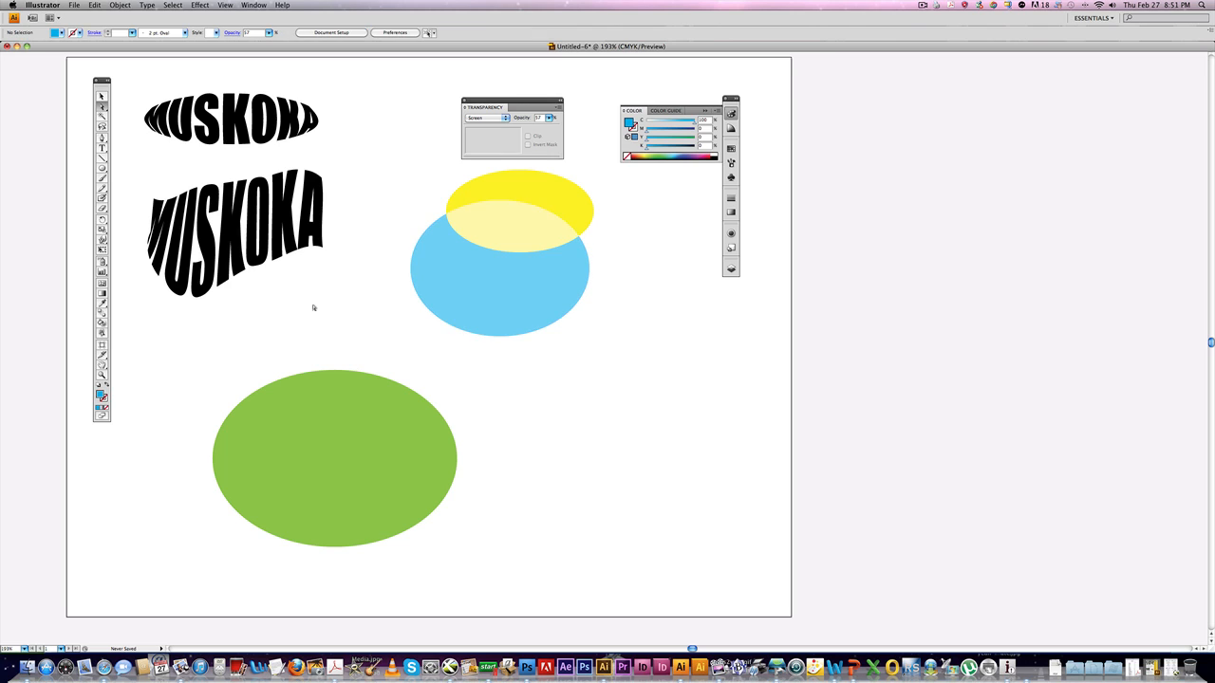
Select the green ellipse and add three mesh points across it with the Mesh tool.
{"action": "left_click", "coordinate": [276, 410]}
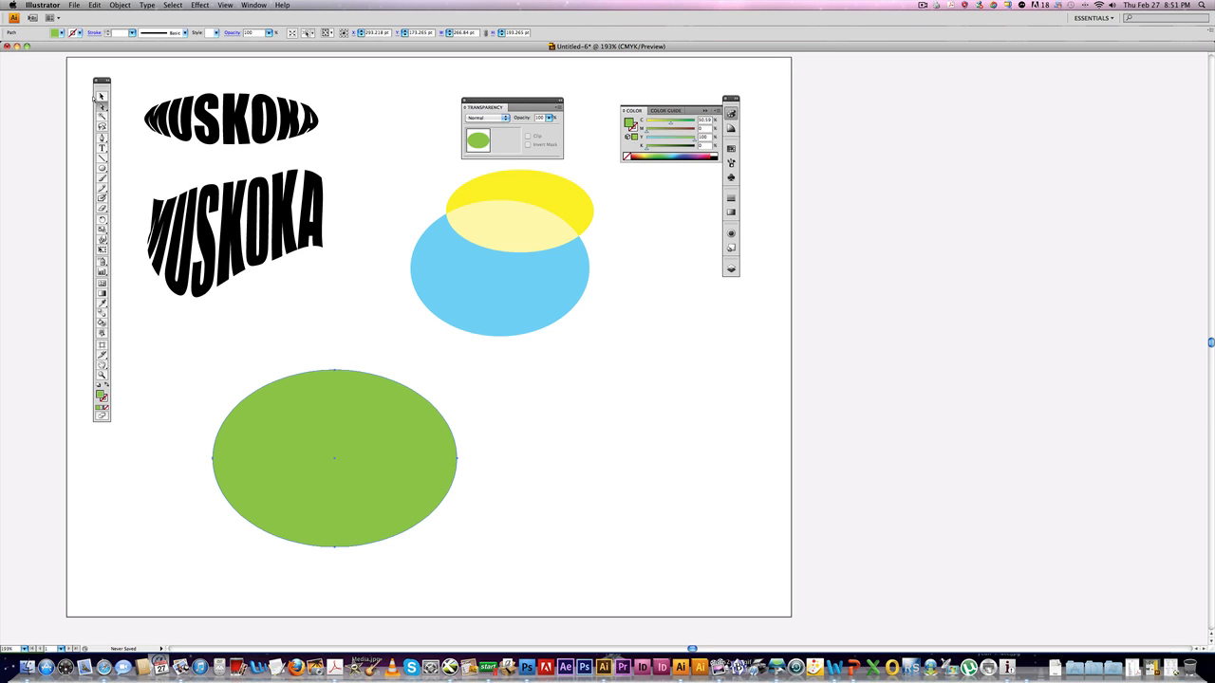
{"action": "left_click", "coordinate": [102, 285]}
{"action": "scroll", "coordinate": [279, 424], "scroll_direction": "down", "scroll_amount": 1}
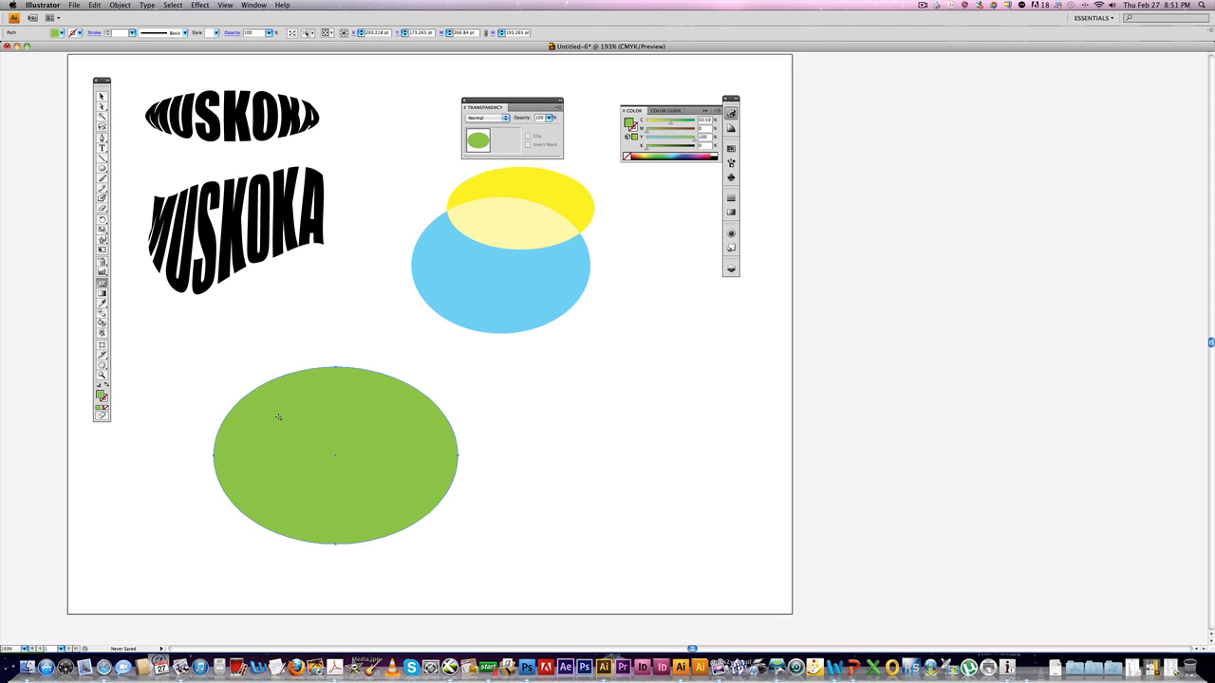
{"action": "left_click", "coordinate": [278, 417]}
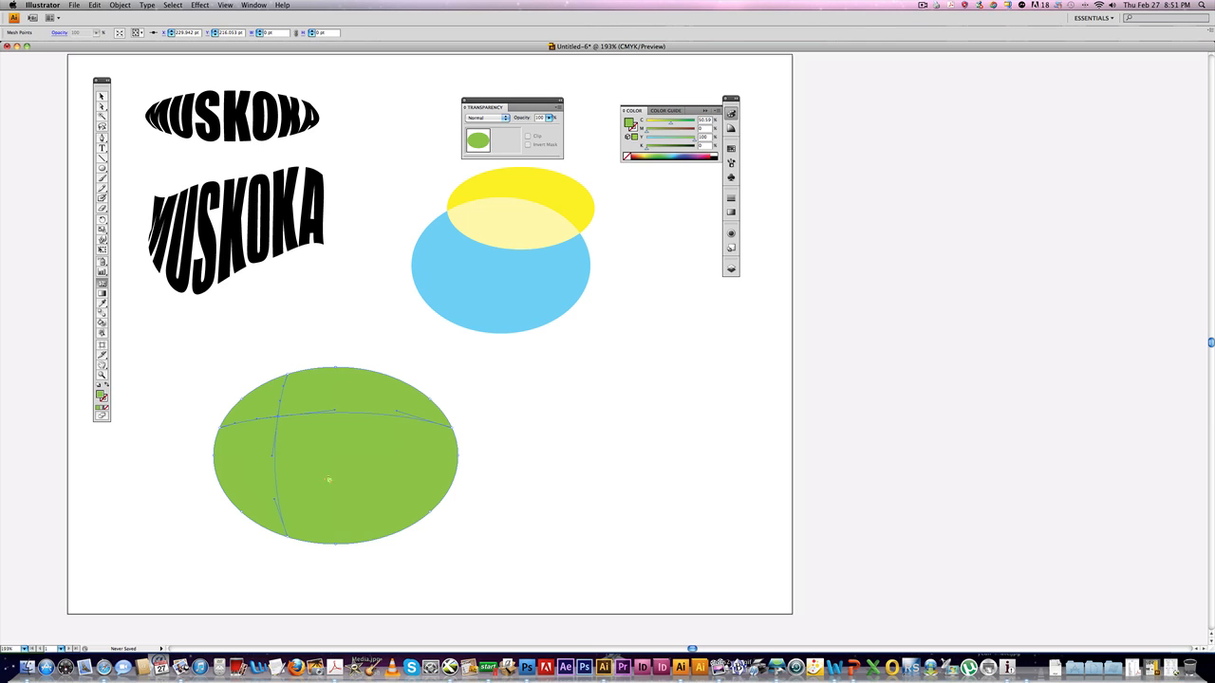
{"action": "left_click", "coordinate": [342, 463]}
{"action": "left_click", "coordinate": [410, 491]}
Select the upper-left mesh point of the green ellipse and color it yellow from the swatches.
{"action": "left_click", "coordinate": [101, 108]}
{"action": "left_click", "coordinate": [238, 336]}
{"action": "left_click", "coordinate": [279, 417]}
{"action": "left_click", "coordinate": [731, 149]}
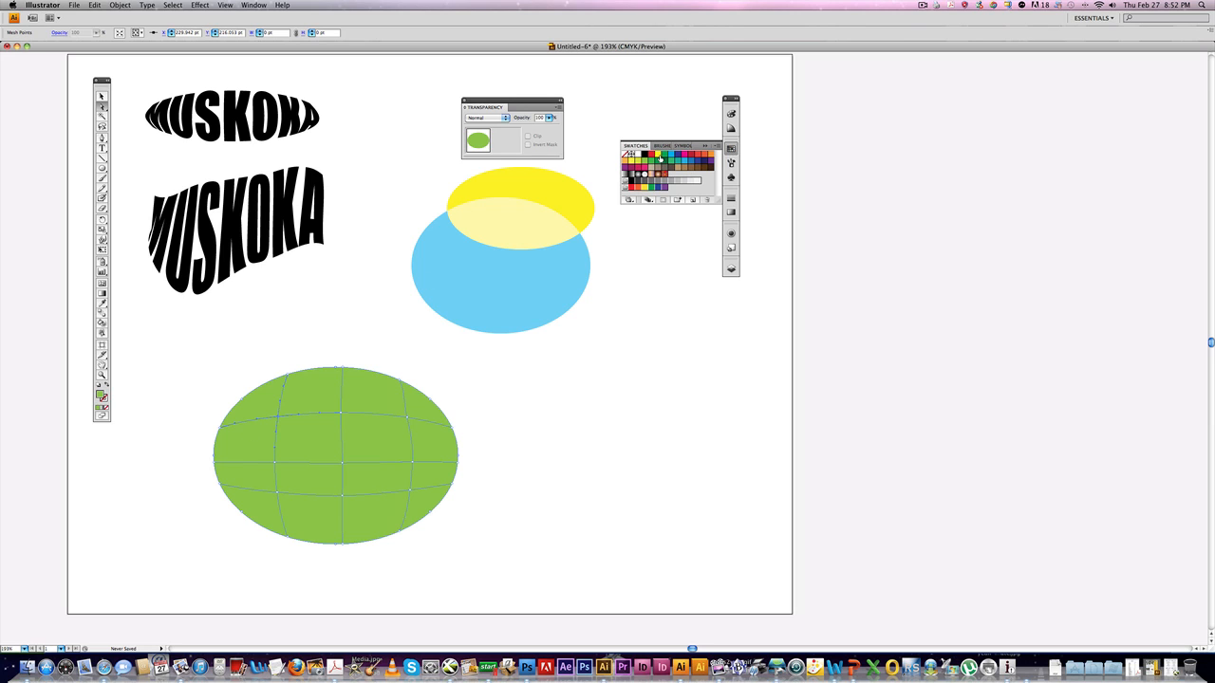
{"action": "left_click", "coordinate": [657, 159]}
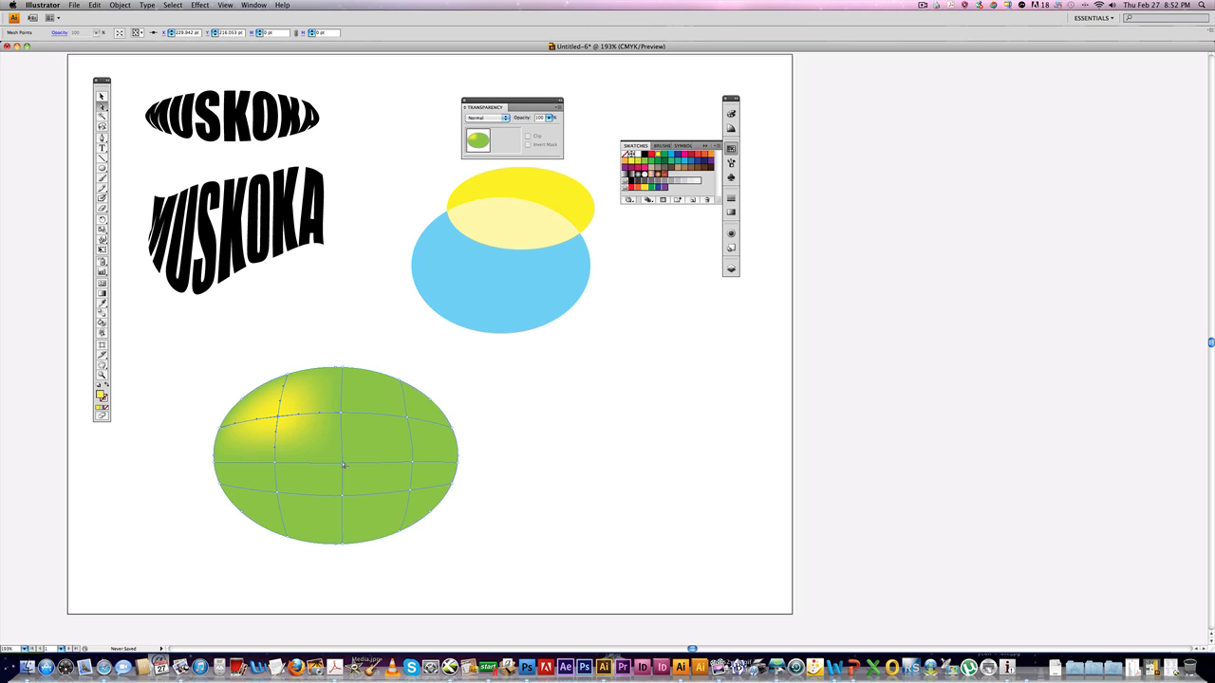
Color the central mesh point blue and the lower-right mesh points red.
{"action": "left_click", "coordinate": [419, 465]}
{"action": "left_click", "coordinate": [685, 163]}
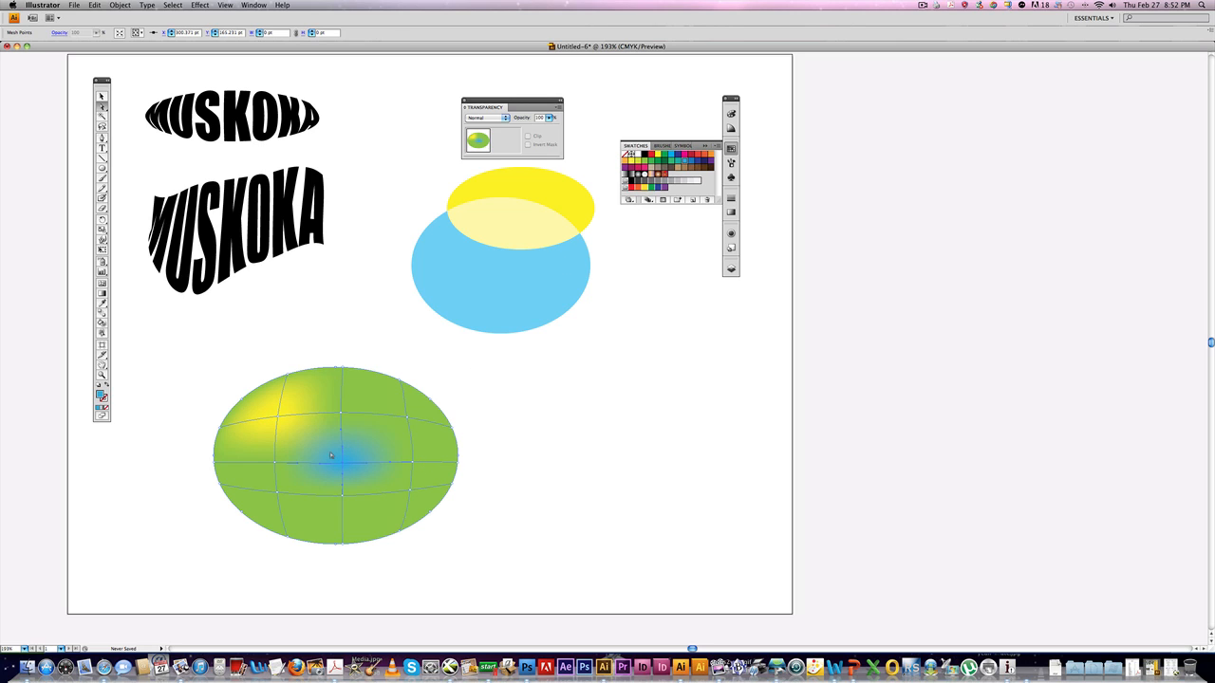
{"action": "left_click", "coordinate": [411, 490]}
{"action": "left_click", "coordinate": [359, 494]}
{"action": "left_click", "coordinate": [650, 155]}
{"action": "left_click", "coordinate": [469, 477]}
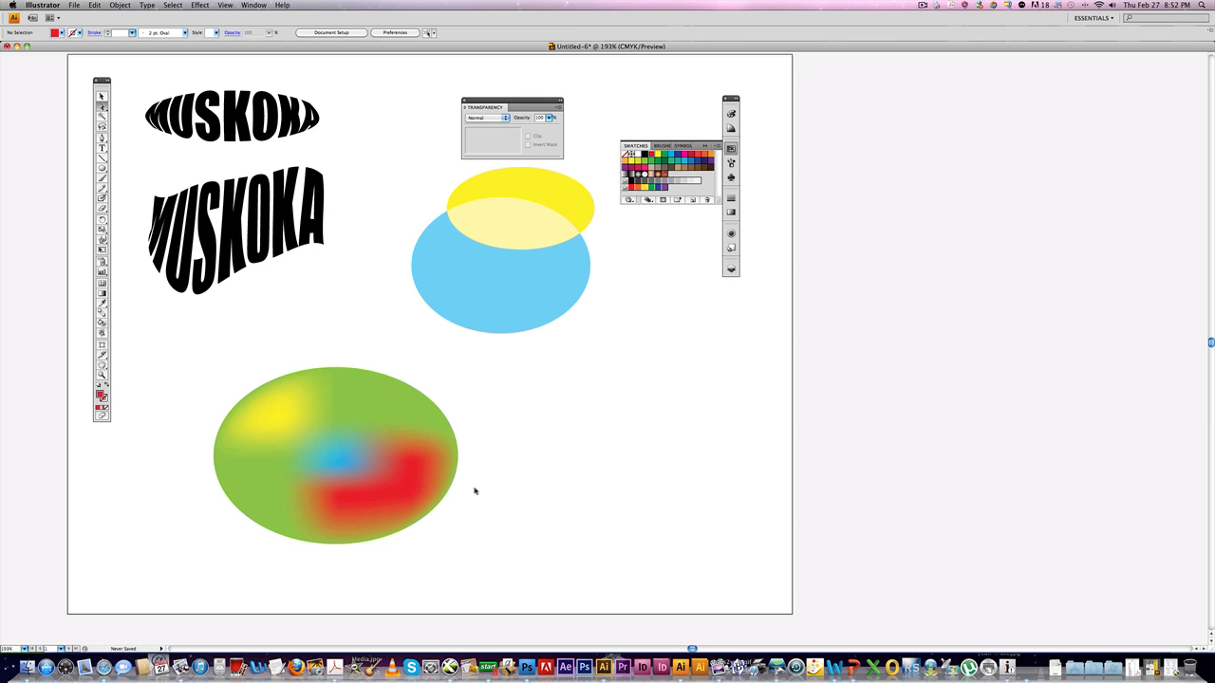
Select additional lower-right mesh points and fill them red as well, spreading the red area.
{"action": "left_click_drag", "start_coordinate": [474, 486], "coordinate": [439, 532]}
{"action": "left_click", "coordinate": [442, 530]}
{"action": "left_click_drag", "start_coordinate": [463, 481], "coordinate": [451, 487]}
{"action": "left_click", "coordinate": [453, 488]}
{"action": "left_click", "coordinate": [454, 488]}
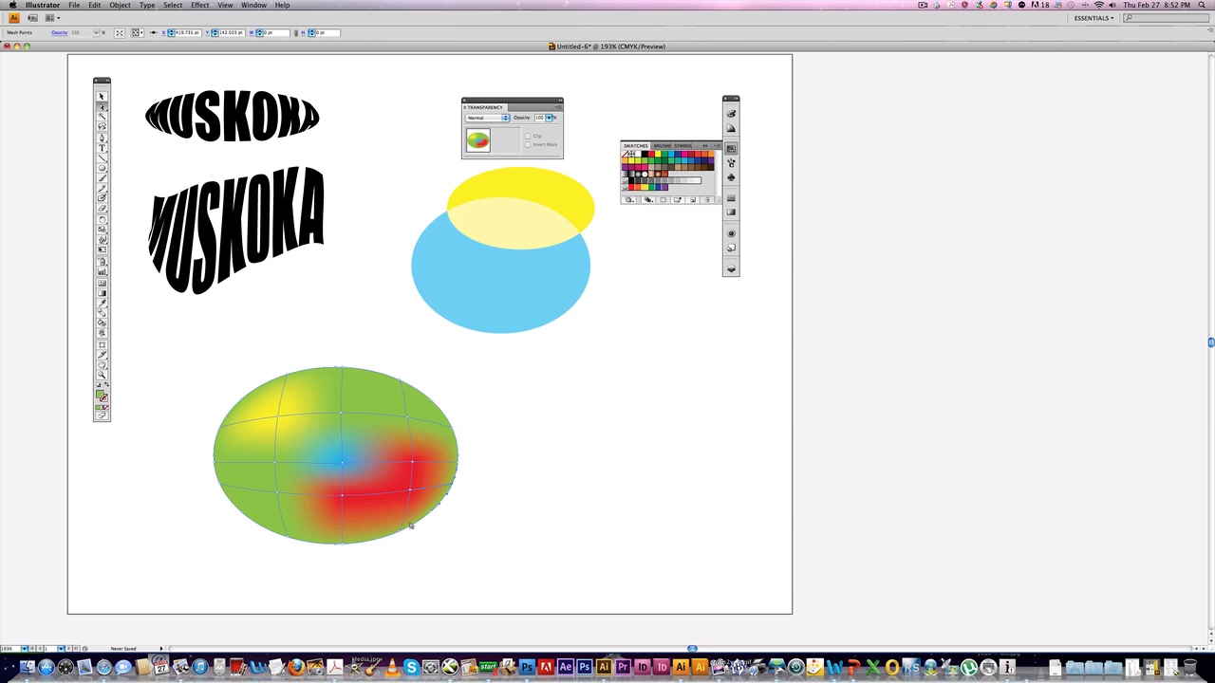
{"action": "left_click", "coordinate": [428, 518]}
{"action": "left_click", "coordinate": [651, 156]}
{"action": "left_click", "coordinate": [480, 464]}
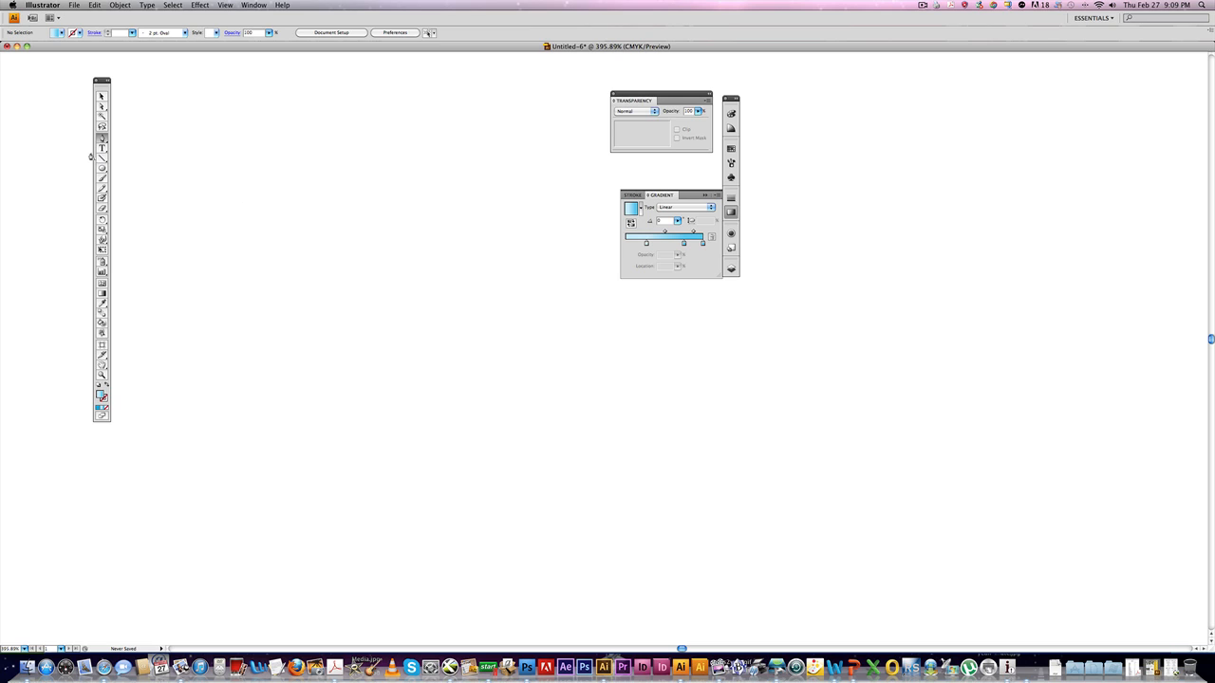
Draw a wide, flat gradient-filled ellipse with the Ellipse tool.
{"action": "left_click", "coordinate": [103, 169]}
{"action": "left_click_drag", "start_coordinate": [217, 159], "coordinate": [377, 189]}
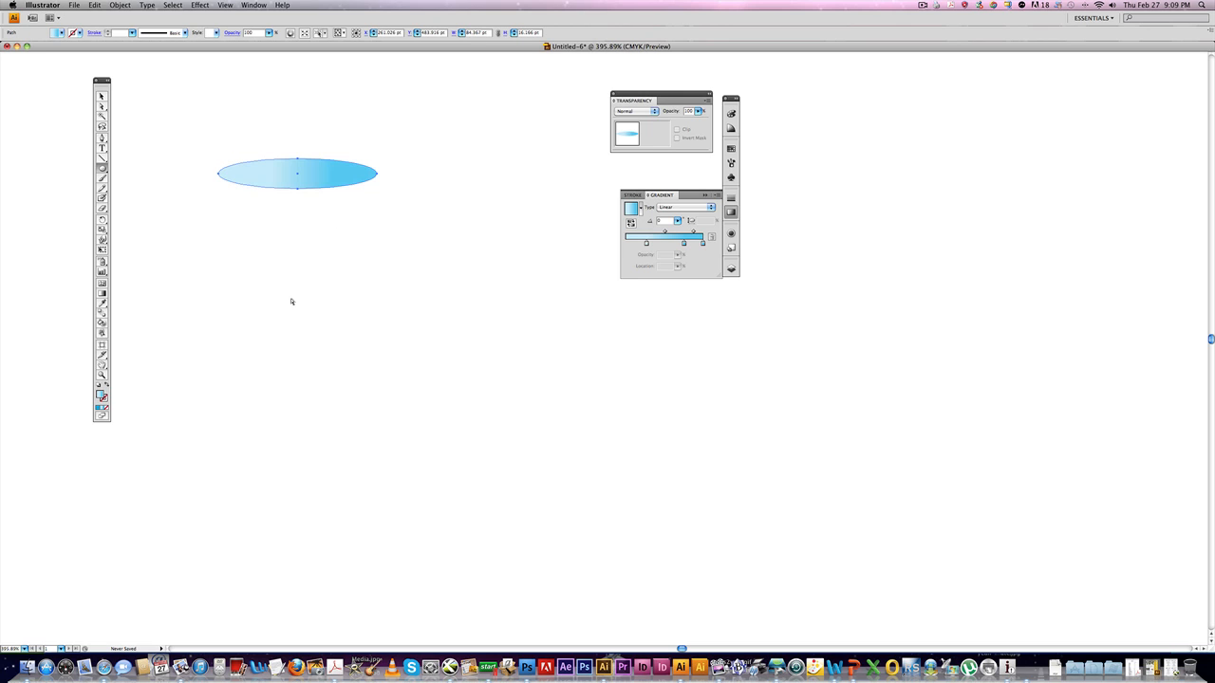
Duplicate the ellipse straight down and scale the copy uniformly to 90%.
{"action": "left_click_drag", "start_coordinate": [274, 187], "coordinate": [283, 374]}
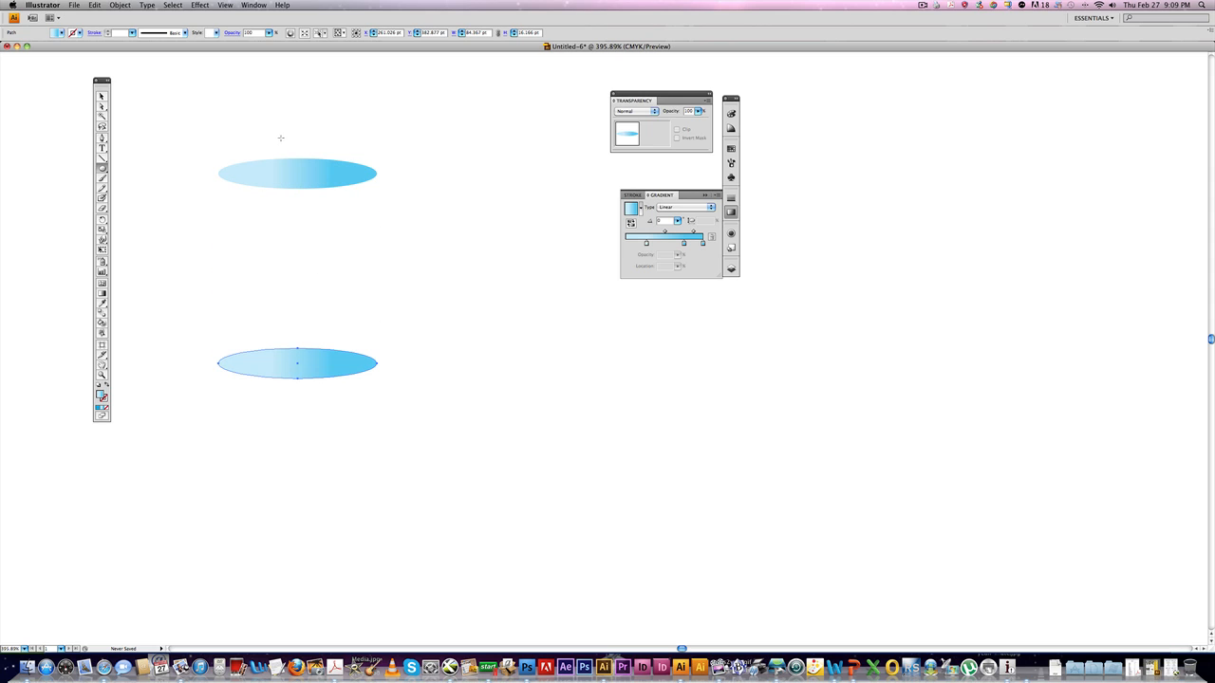
{"action": "left_click", "coordinate": [101, 230]}
{"action": "left_click", "coordinate": [297, 363], "text": "alt"}
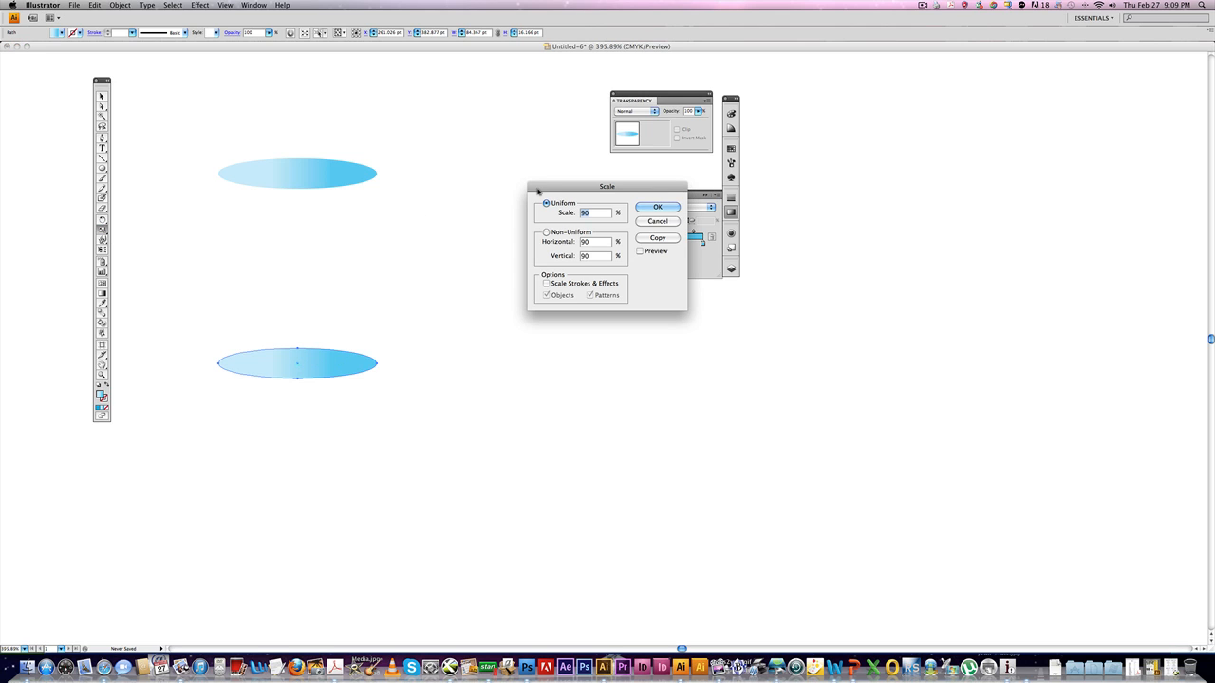
{"action": "key", "text": "Return"}
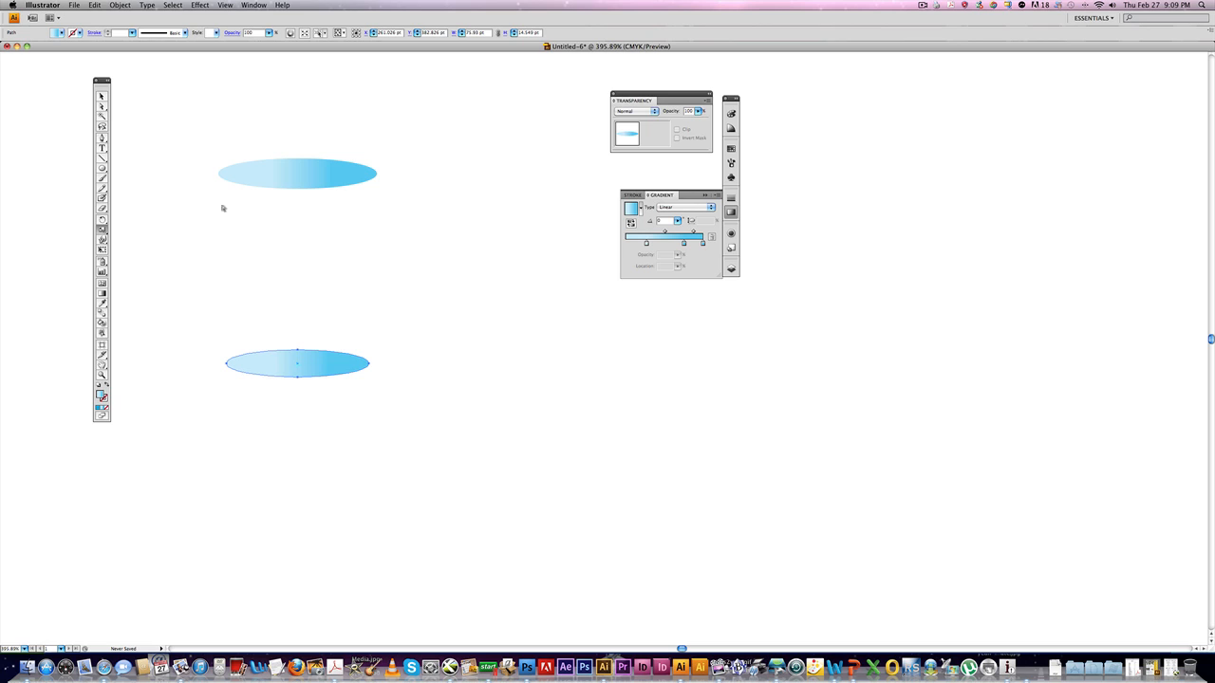
Select the top ellipse's lower arc, copy it and paste it in front.
{"action": "left_click", "coordinate": [298, 203]}
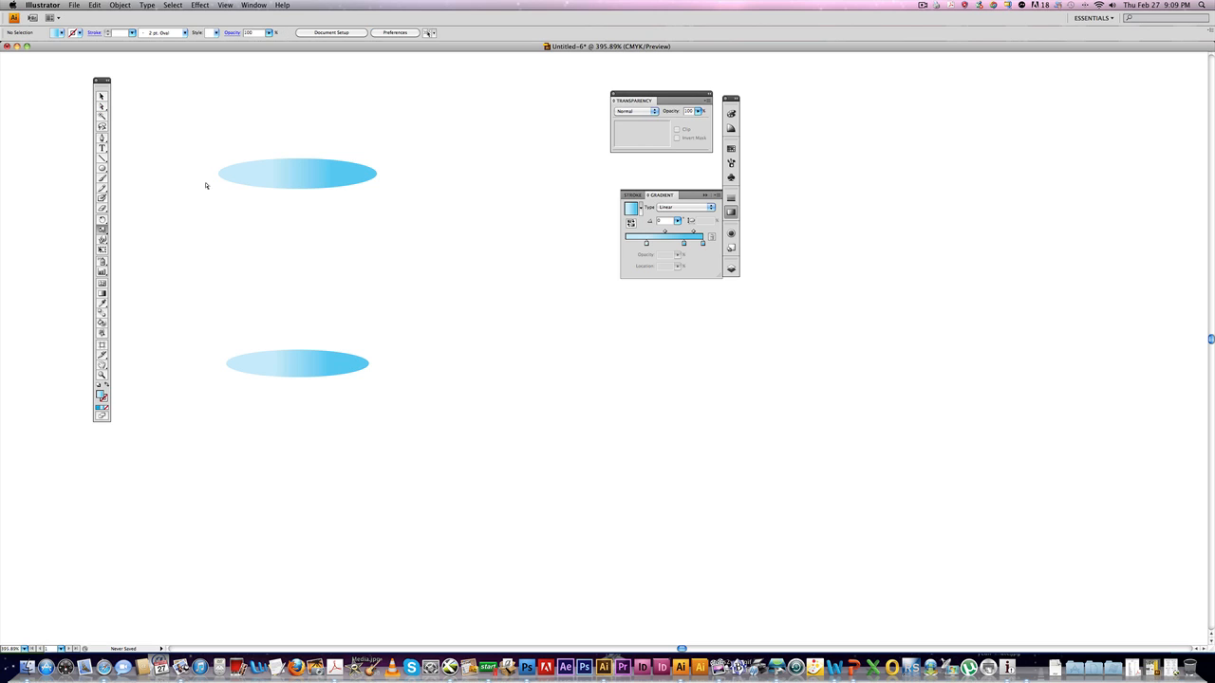
{"action": "left_click_drag", "start_coordinate": [280, 201], "coordinate": [307, 188]}
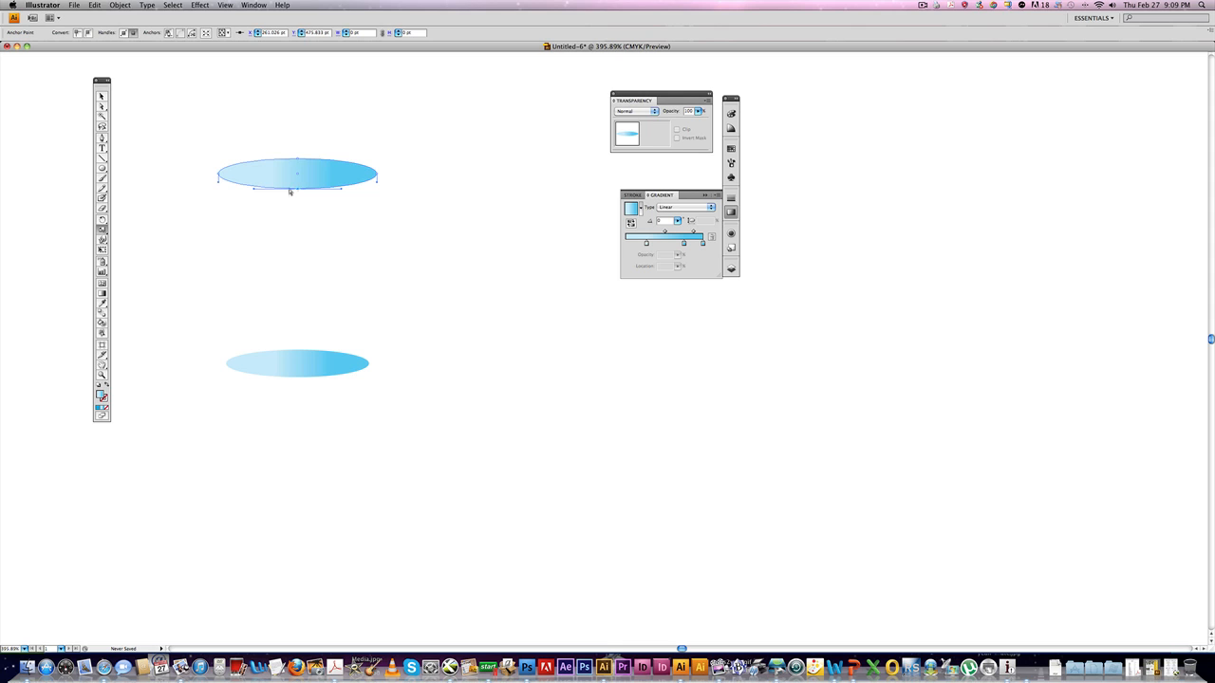
{"action": "left_click", "coordinate": [96, 7]}
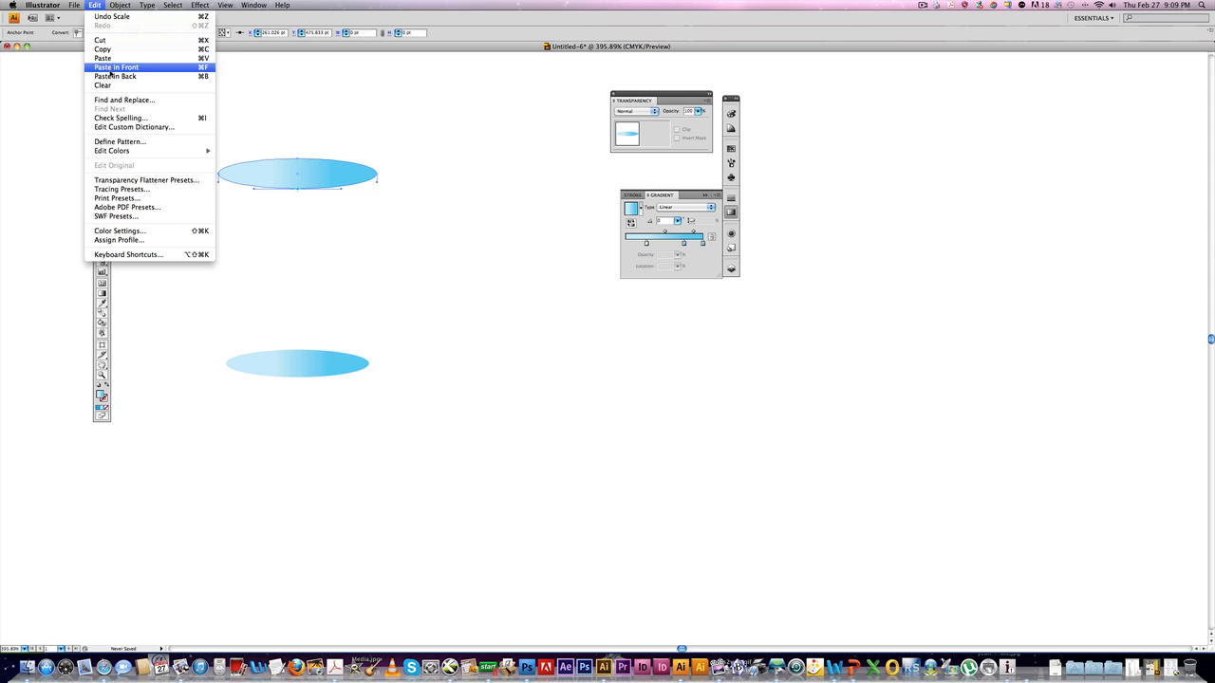
{"action": "left_click", "coordinate": [106, 49]}
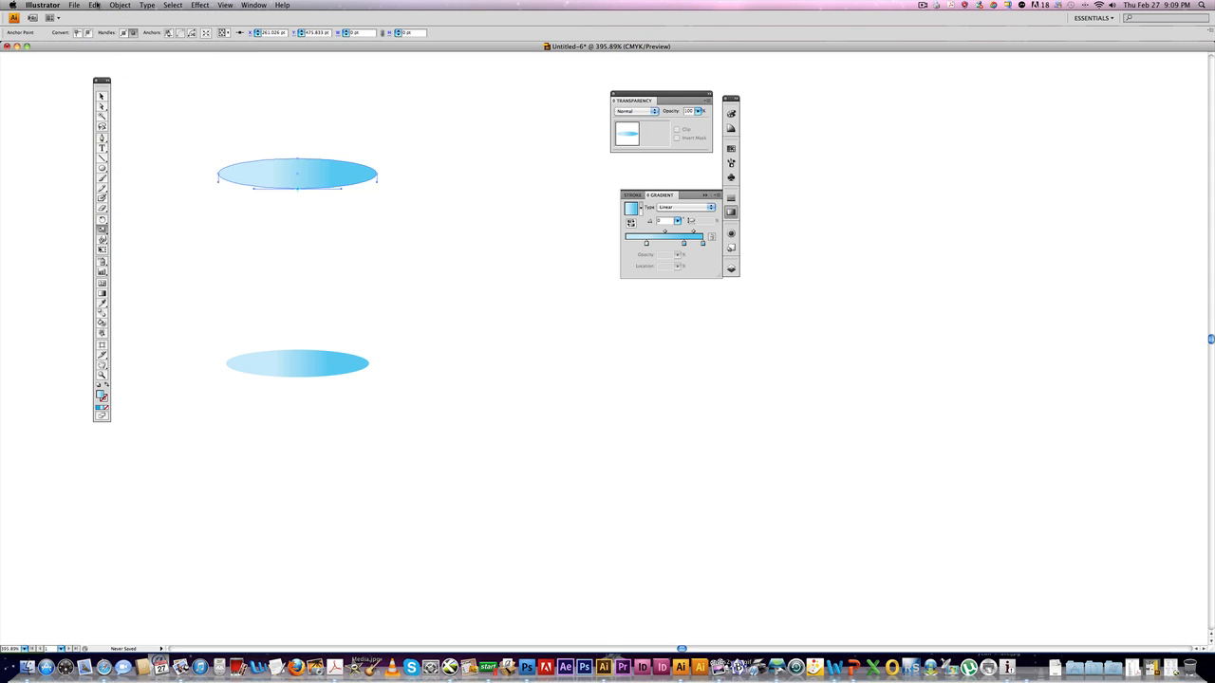
{"action": "left_click", "coordinate": [96, 6]}
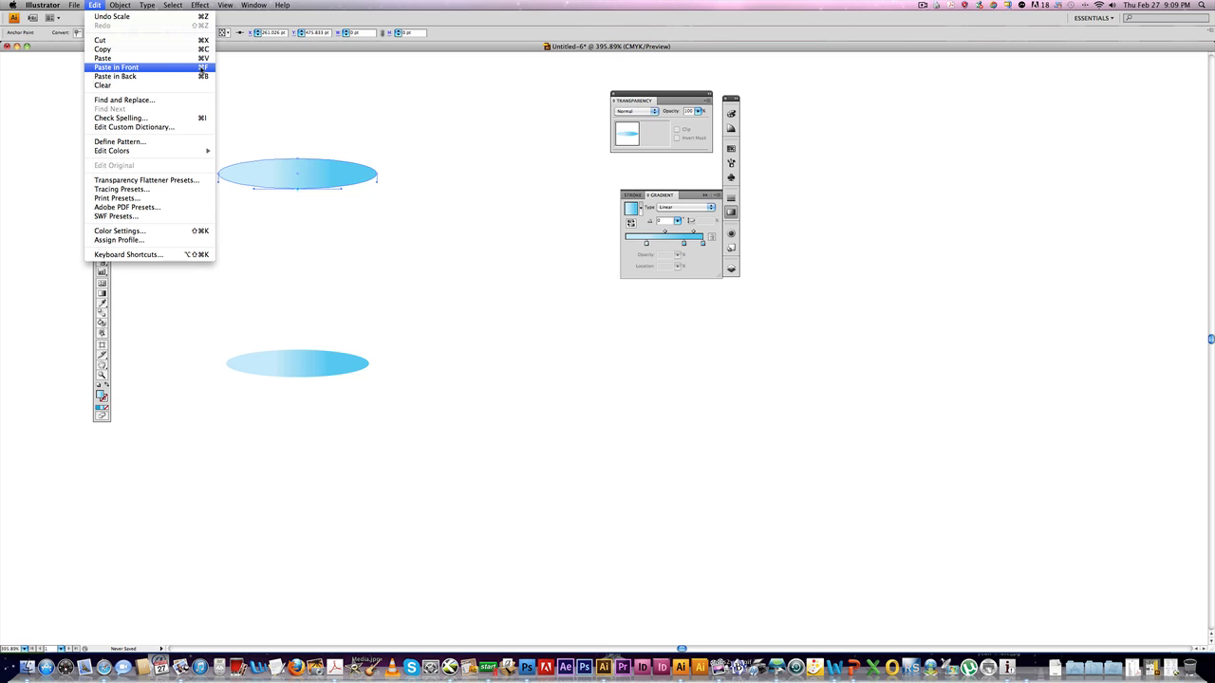
{"action": "left_click", "coordinate": [205, 68]}
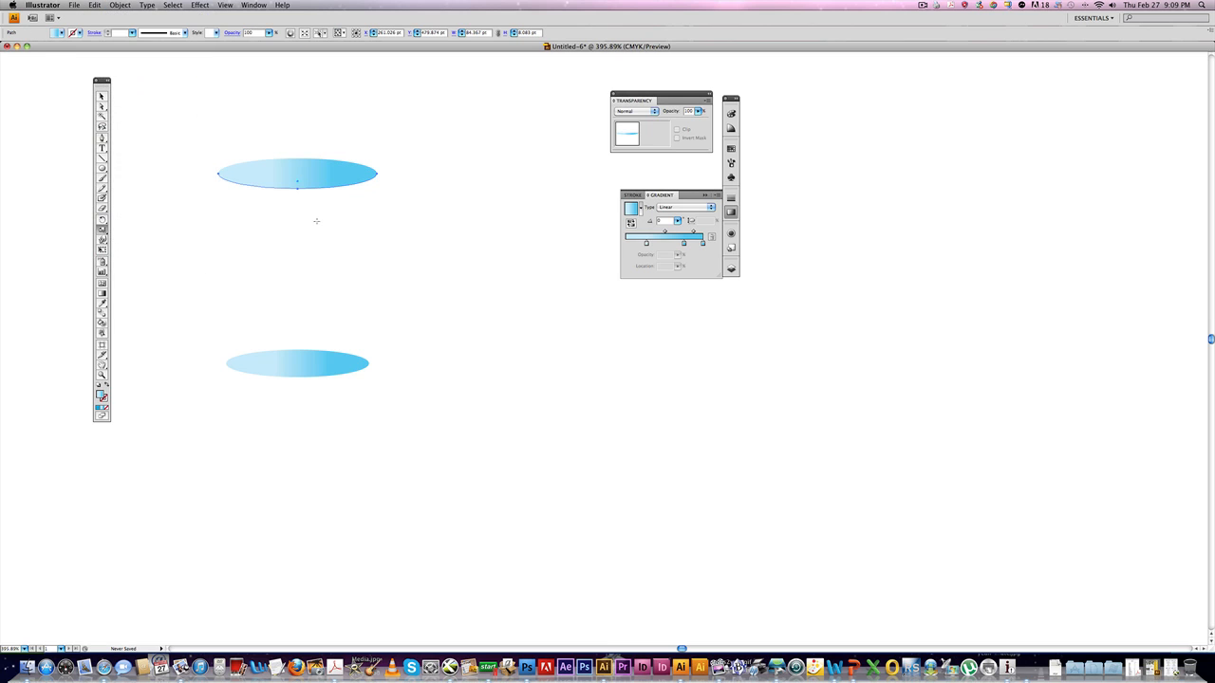
{"action": "left_click_drag", "start_coordinate": [320, 187], "coordinate": [296, 238]}
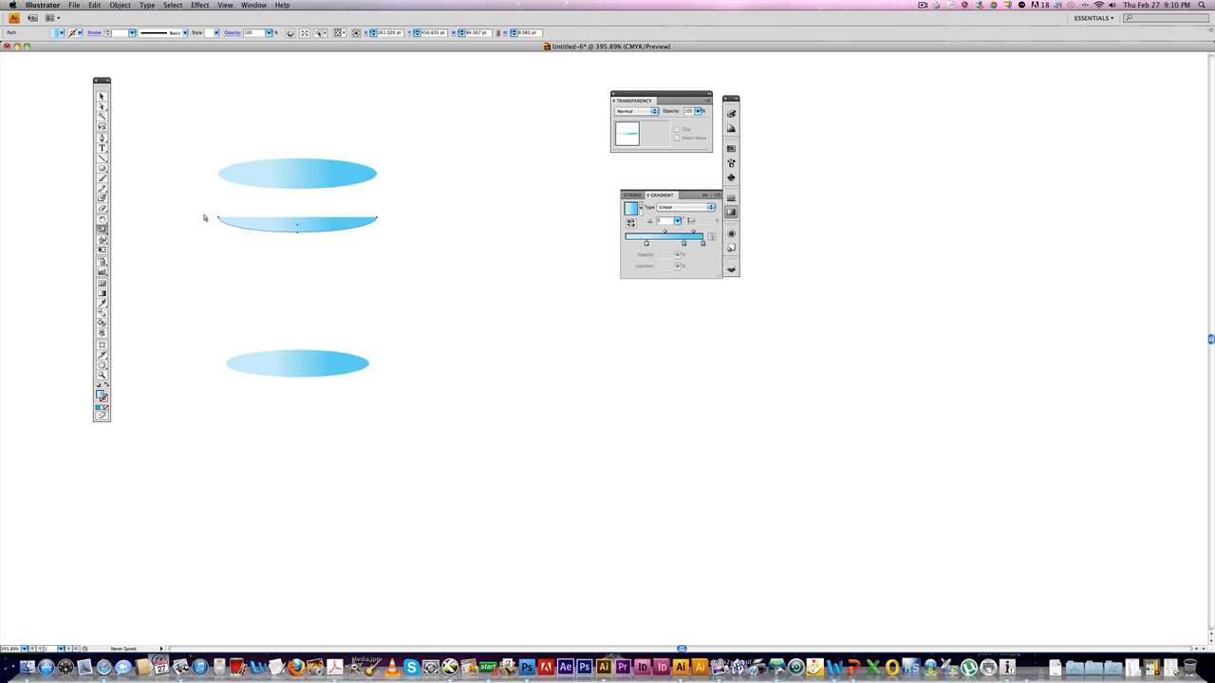
{"action": "key", "text": "super+z"}
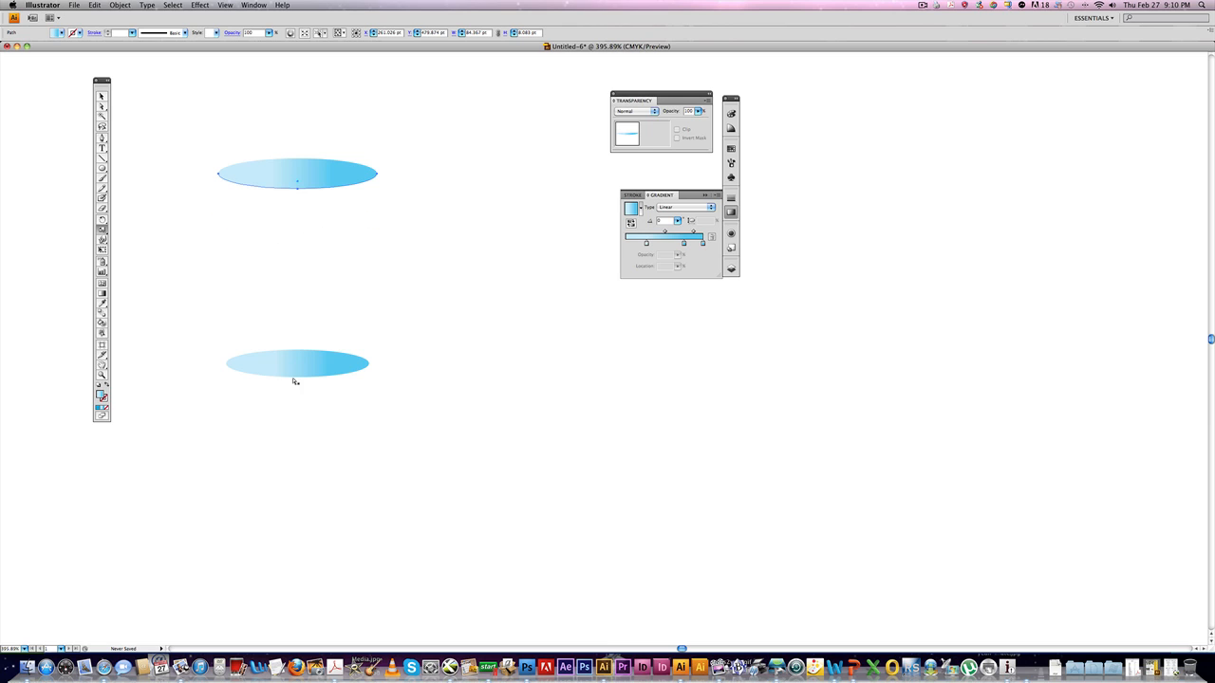
Select the bottom ellipse's lower arc and paste a copy in front.
{"action": "left_click", "coordinate": [295, 377]}
{"action": "left_click", "coordinate": [299, 383]}
{"action": "left_click", "coordinate": [298, 376]}
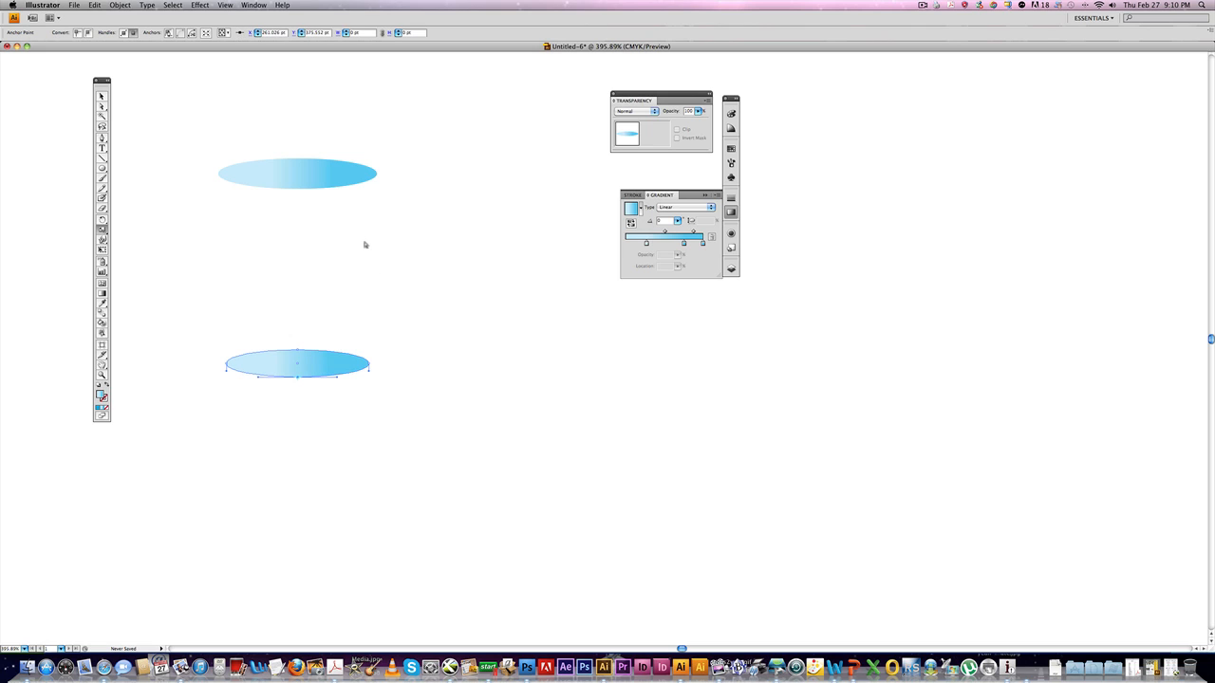
{"action": "key", "text": "super+f"}
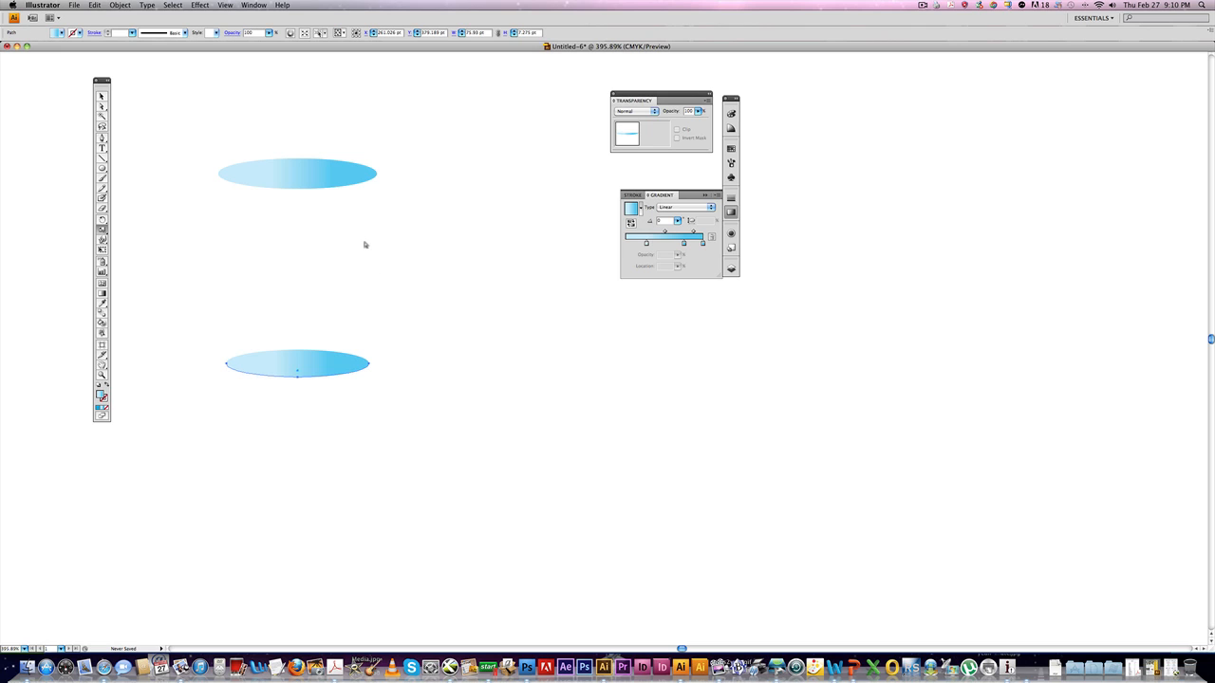
Select the left endpoints of the two arcs and join the paths into a cup body.
{"action": "left_click", "coordinate": [217, 176]}
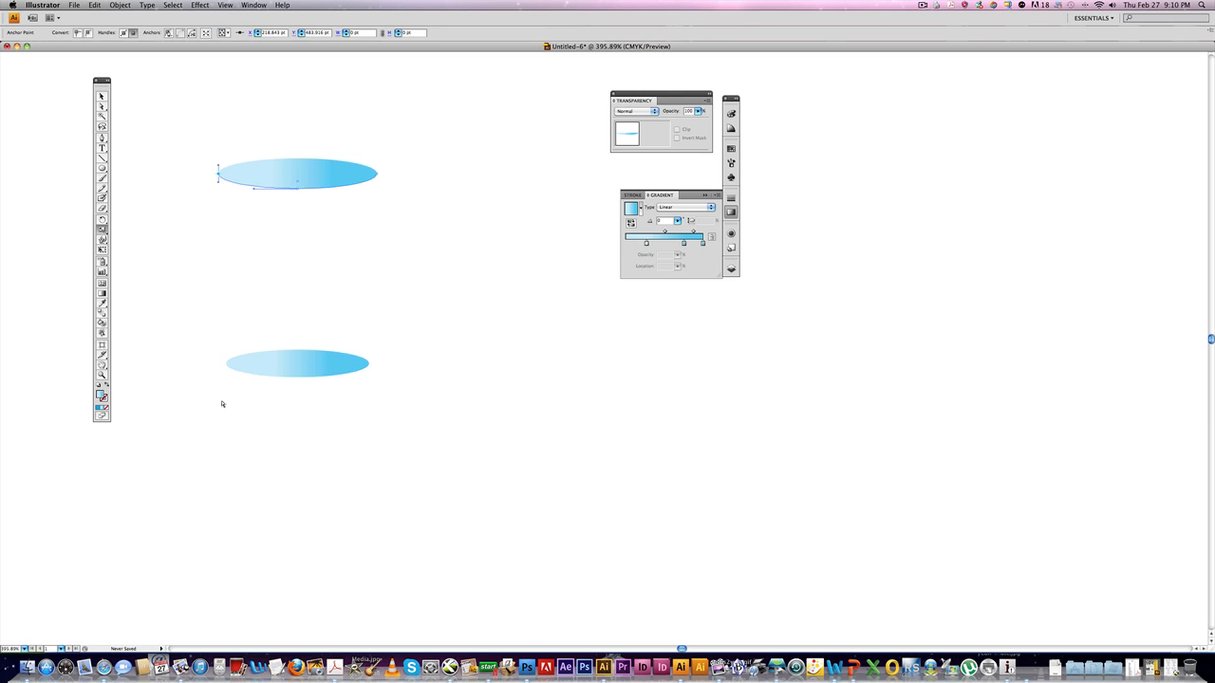
{"action": "left_click", "coordinate": [226, 364], "text": "shift"}
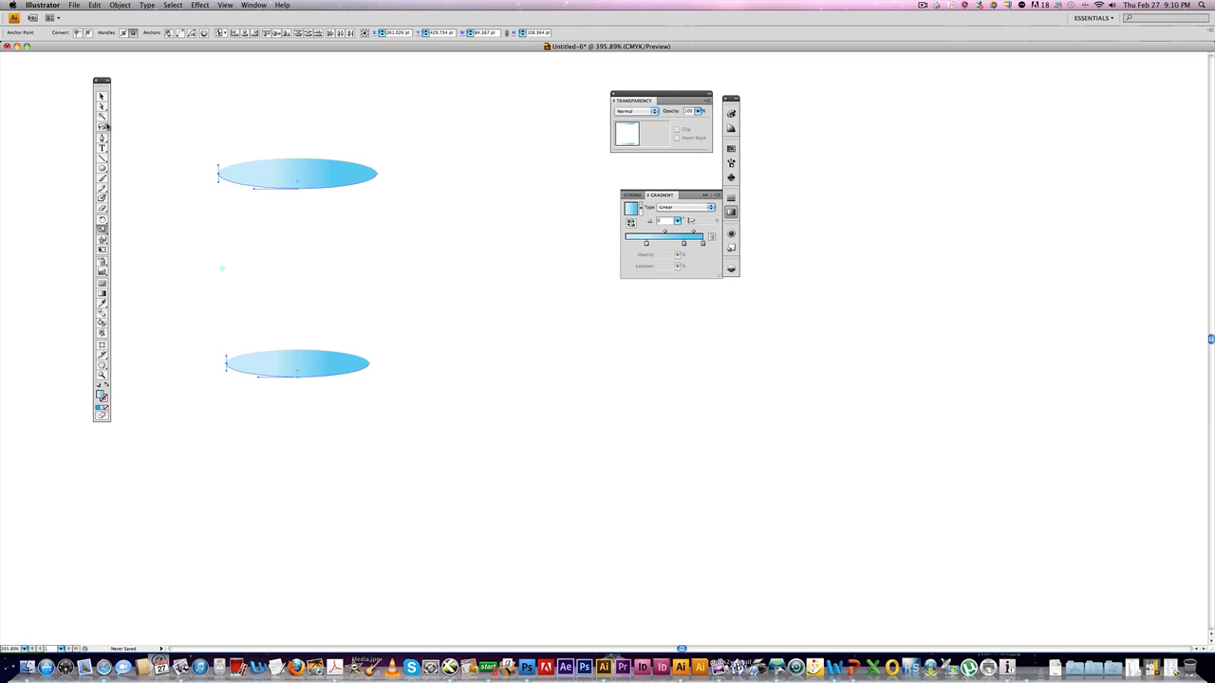
{"action": "left_click", "coordinate": [120, 4]}
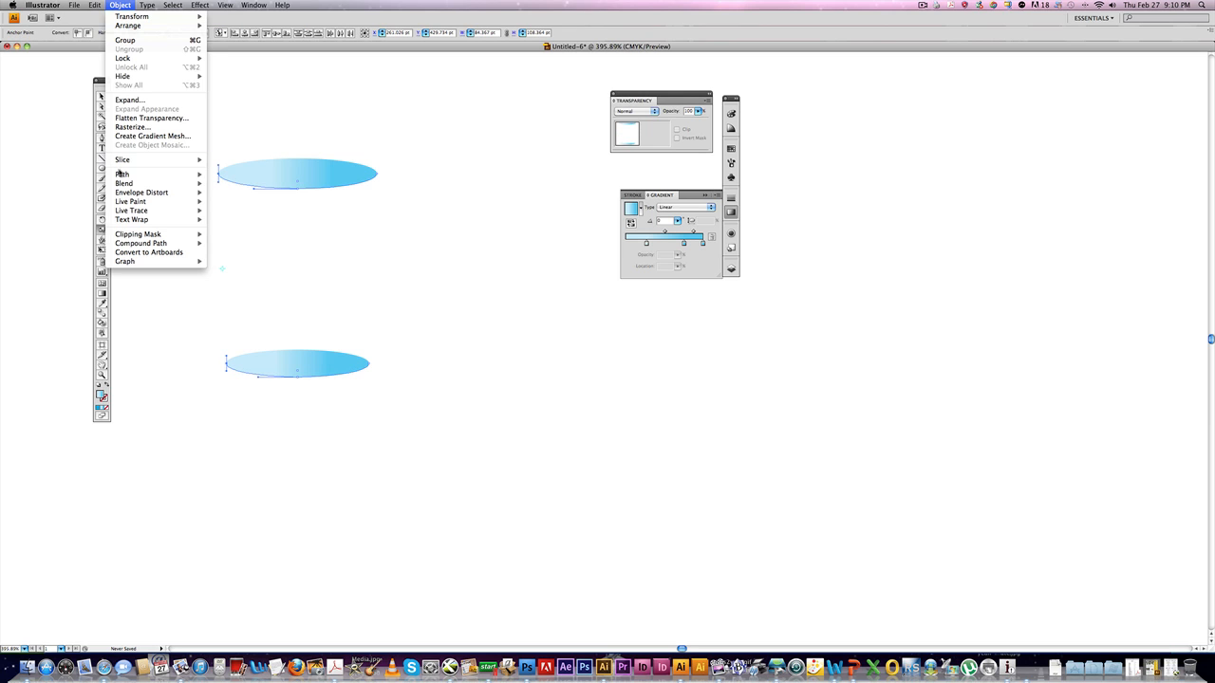
{"action": "mouse_move", "coordinate": [167, 176]}
{"action": "left_click", "coordinate": [233, 177]}
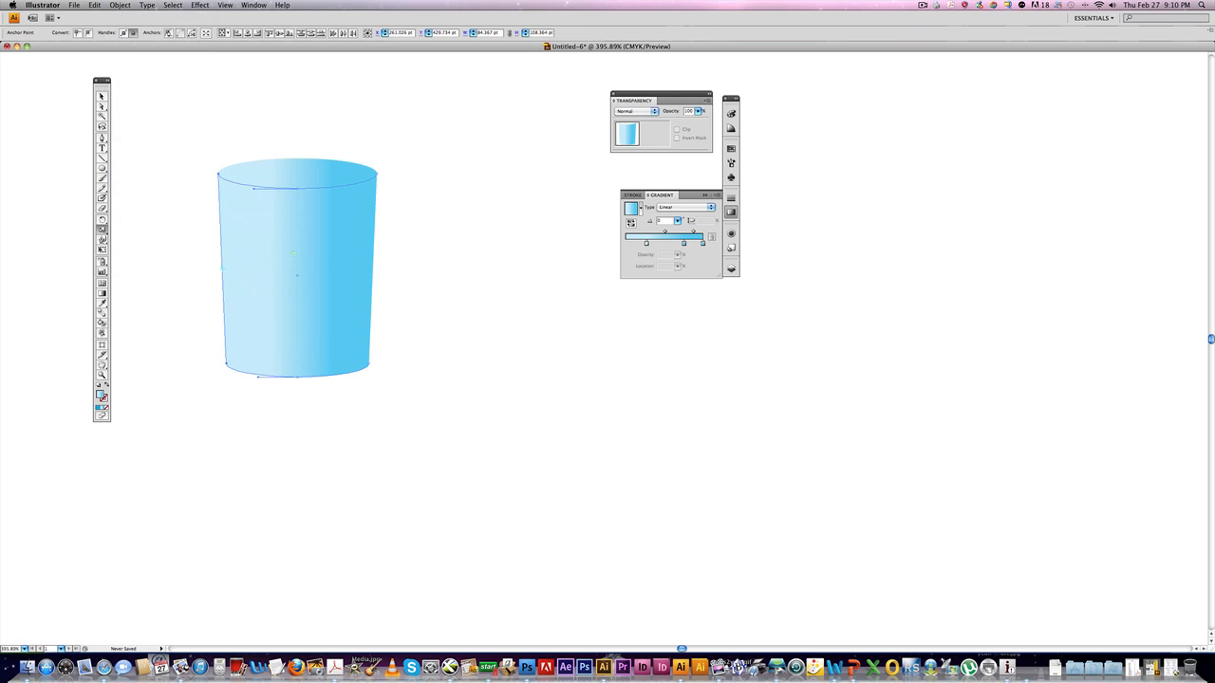
{"action": "left_click", "coordinate": [309, 256]}
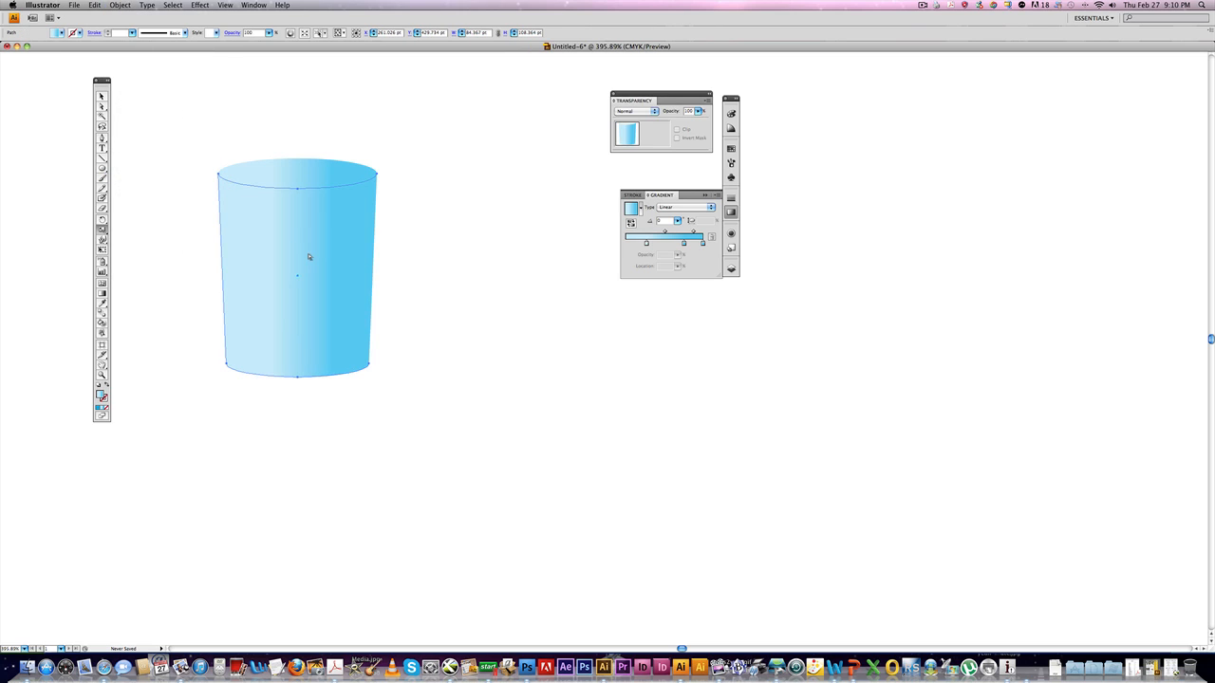
{"action": "left_click", "coordinate": [432, 252]}
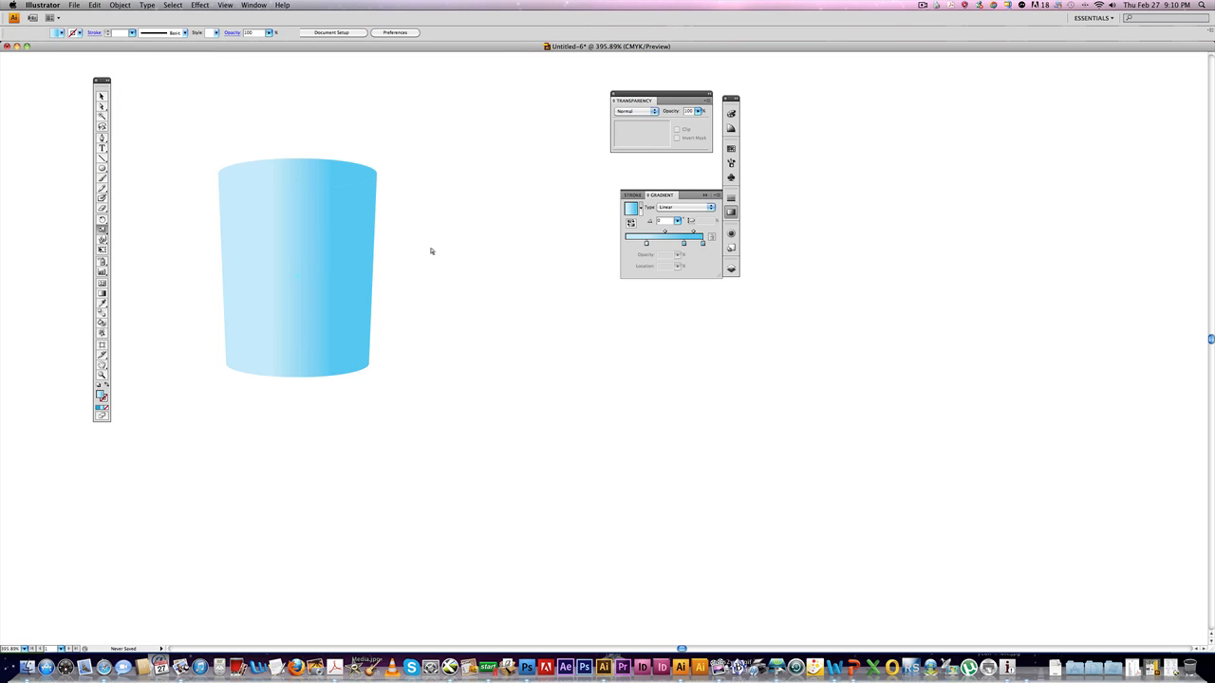
Move the top ellipse upward and the cup body to the right.
{"action": "left_click_drag", "start_coordinate": [299, 180], "coordinate": [298, 133]}
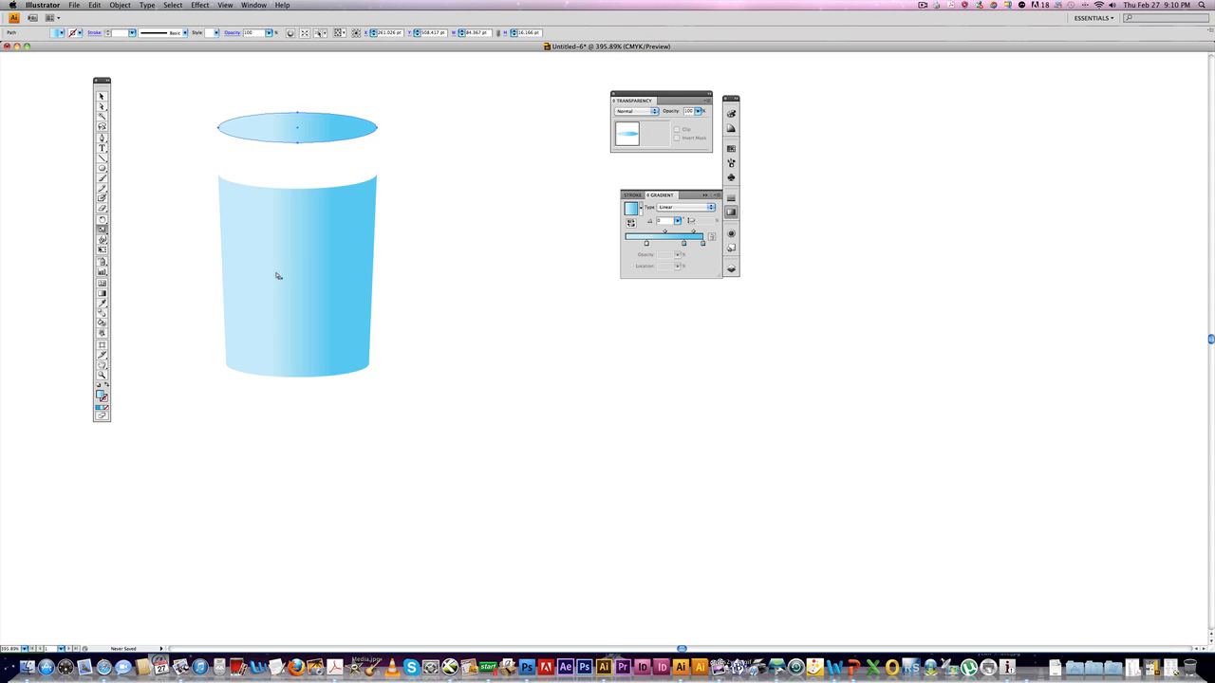
{"action": "left_click_drag", "start_coordinate": [288, 349], "coordinate": [448, 360]}
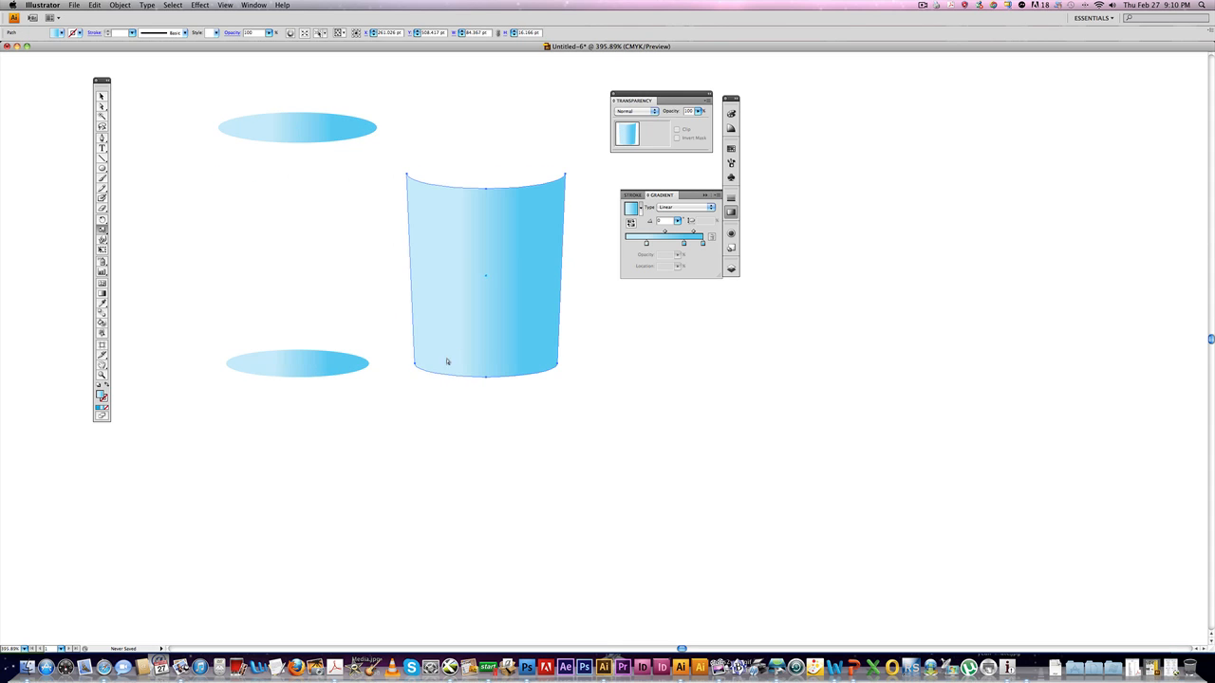
Undo the latest moves of the ellipses and cup body, then deselect everything.
{"action": "left_click_drag", "start_coordinate": [312, 367], "coordinate": [309, 425]}
{"action": "key", "text": "super+z"}
{"action": "key", "text": "super+z"}
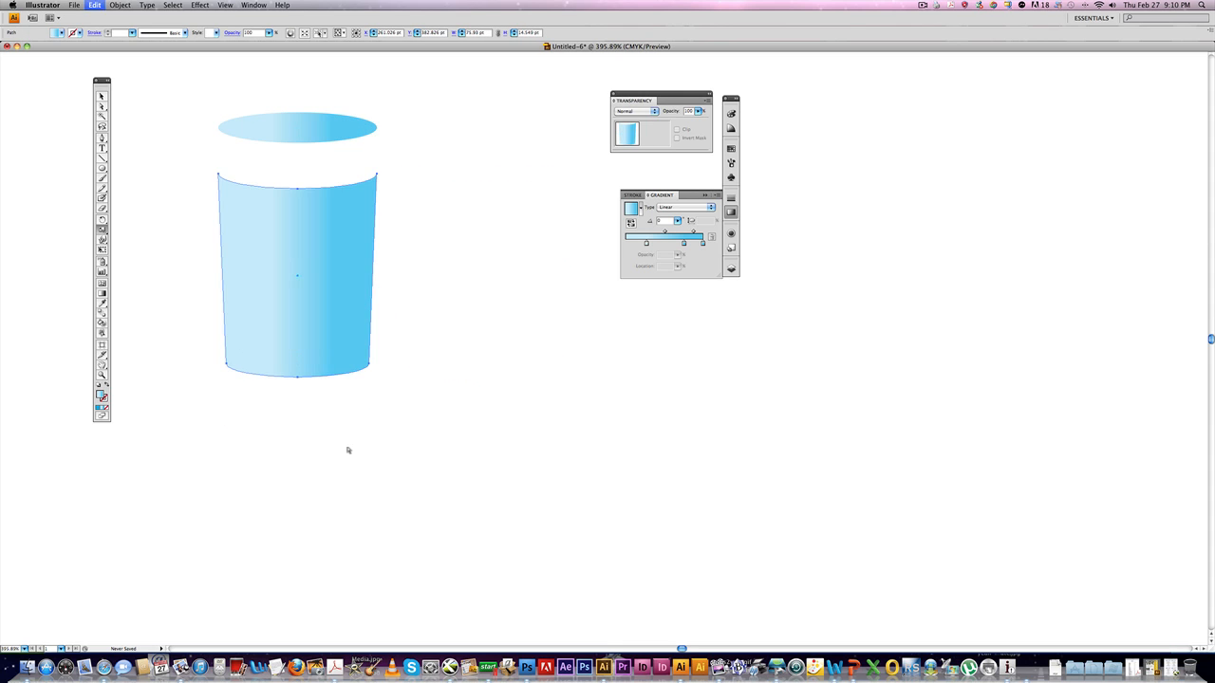
{"action": "key", "text": "super+z"}
{"action": "key", "text": "super+shift+a"}
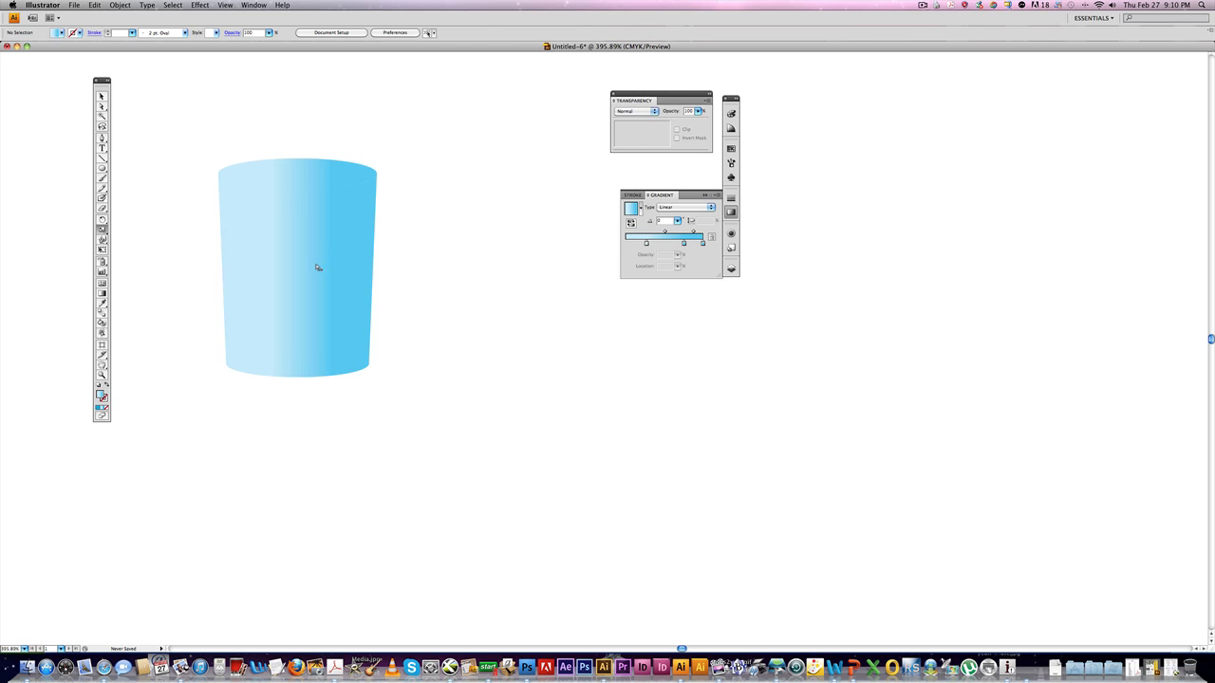
Lower the cup body's opacity to about 61%.
{"action": "left_click", "coordinate": [318, 267]}
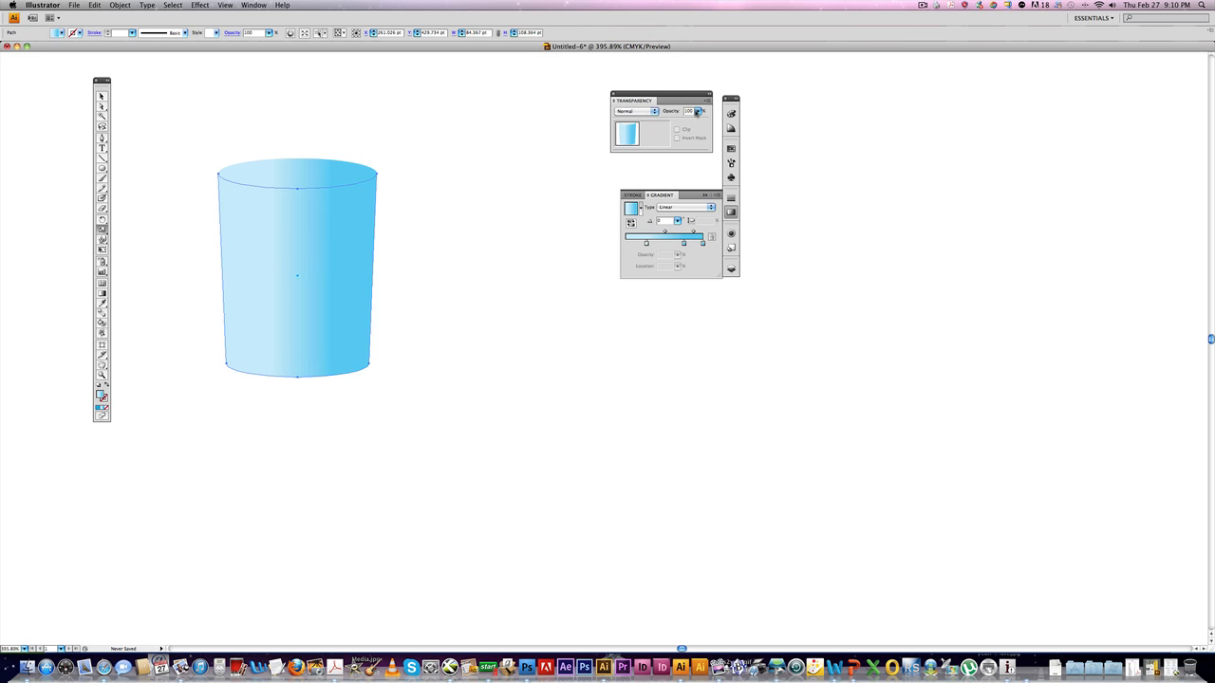
{"action": "left_click_drag", "start_coordinate": [697, 111], "coordinate": [682, 123]}
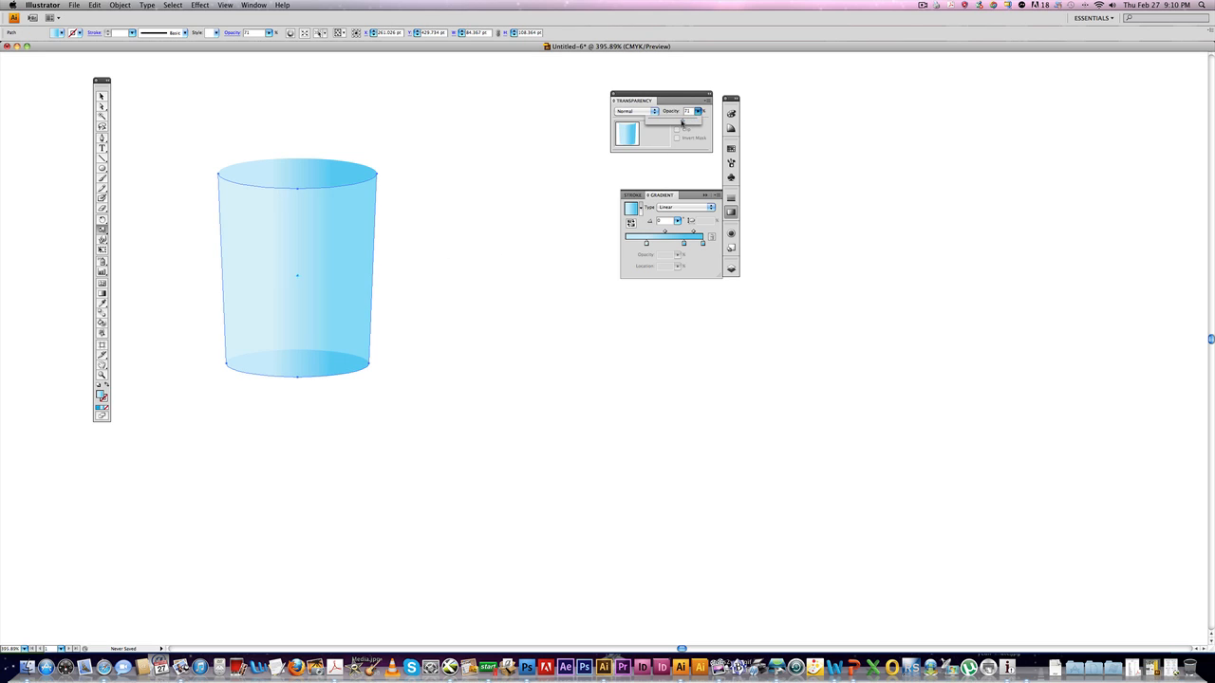
{"action": "left_click", "coordinate": [408, 253], "text": "super"}
Scale the bottom ellipse to 90% and nudge it up two steps.
{"action": "left_click", "coordinate": [297, 368], "text": "super"}
{"action": "scroll", "coordinate": [317, 362], "scroll_direction": "right", "scroll_amount": 1}
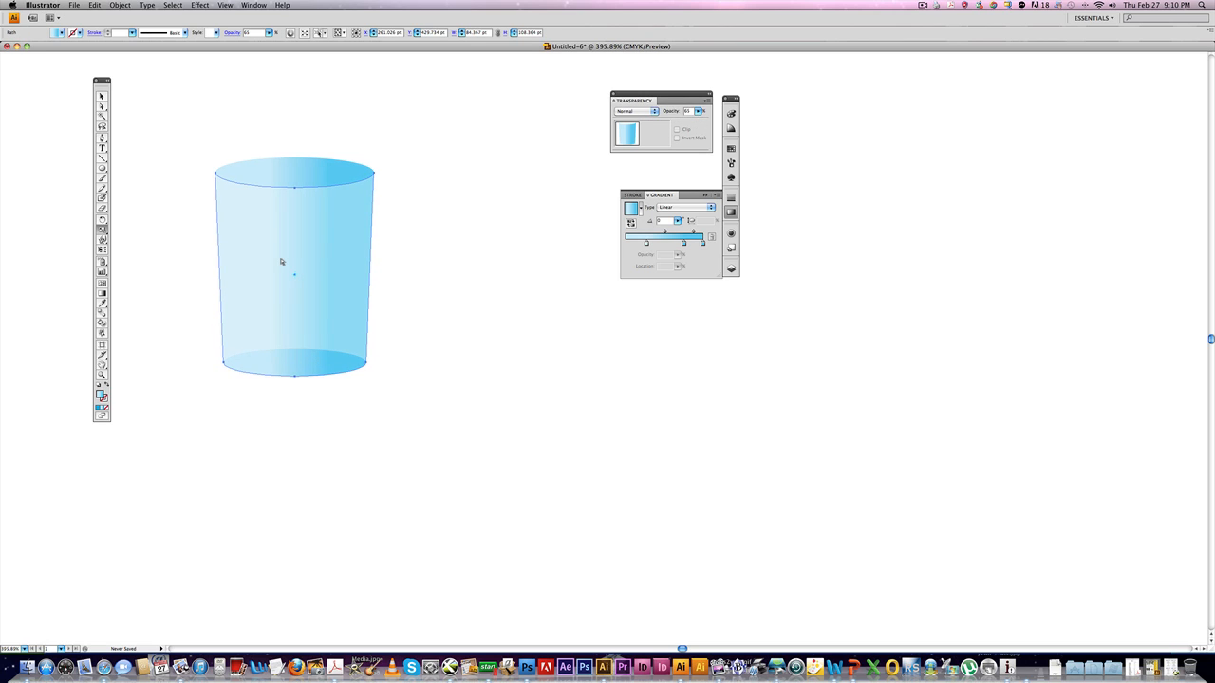
{"action": "key", "text": "super+shift+a"}
{"action": "left_click", "coordinate": [287, 358]}
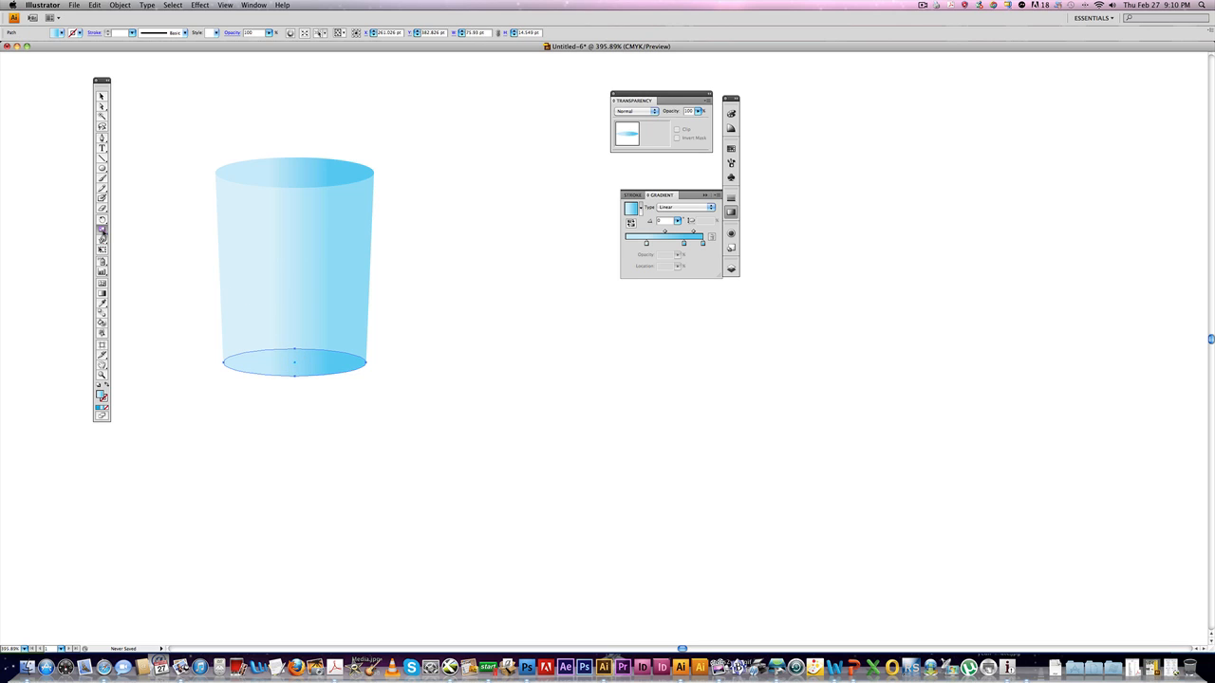
{"action": "left_click", "coordinate": [294, 362], "text": "alt"}
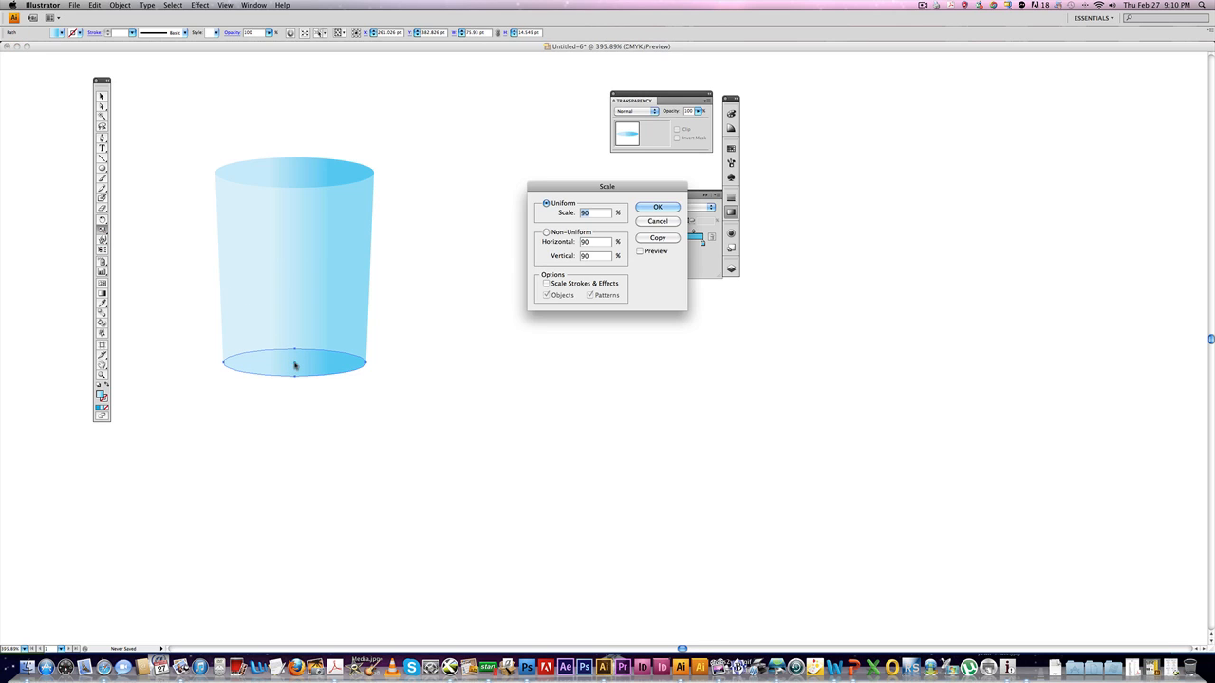
{"action": "key", "text": "Return"}
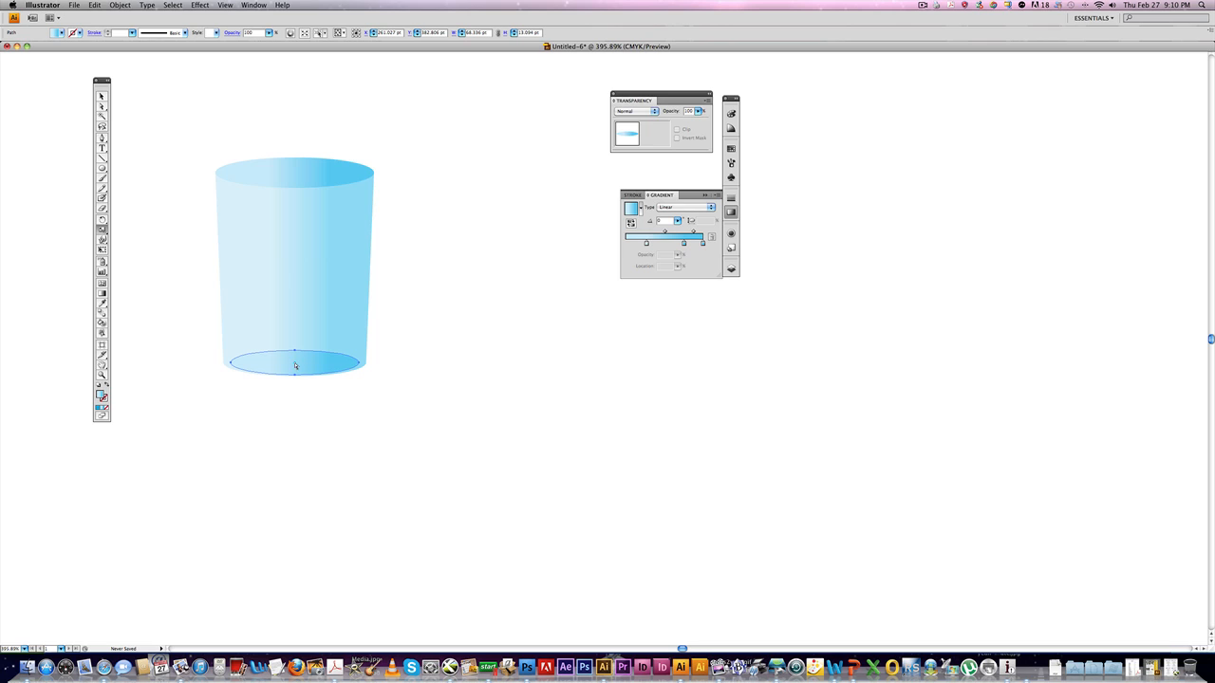
{"action": "key", "text": "Up"}
{"action": "key", "text": "Up"}
{"action": "left_click", "coordinate": [399, 369], "text": "super"}
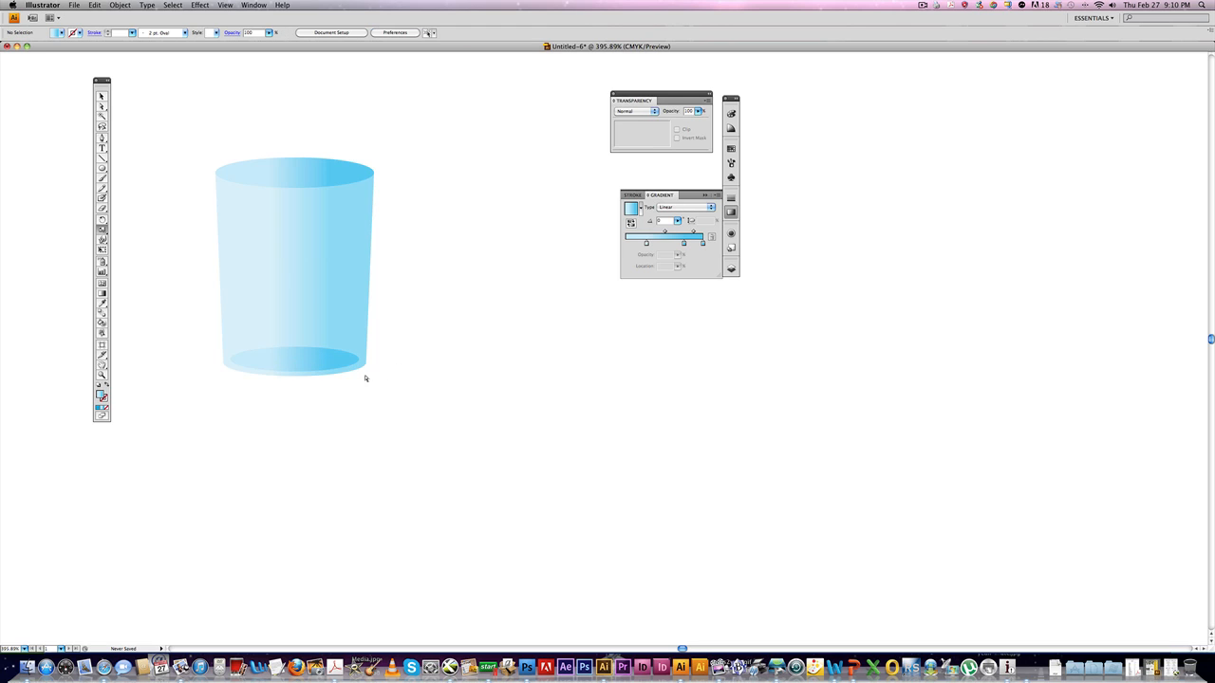
{"action": "left_click", "coordinate": [290, 183], "text": "super"}
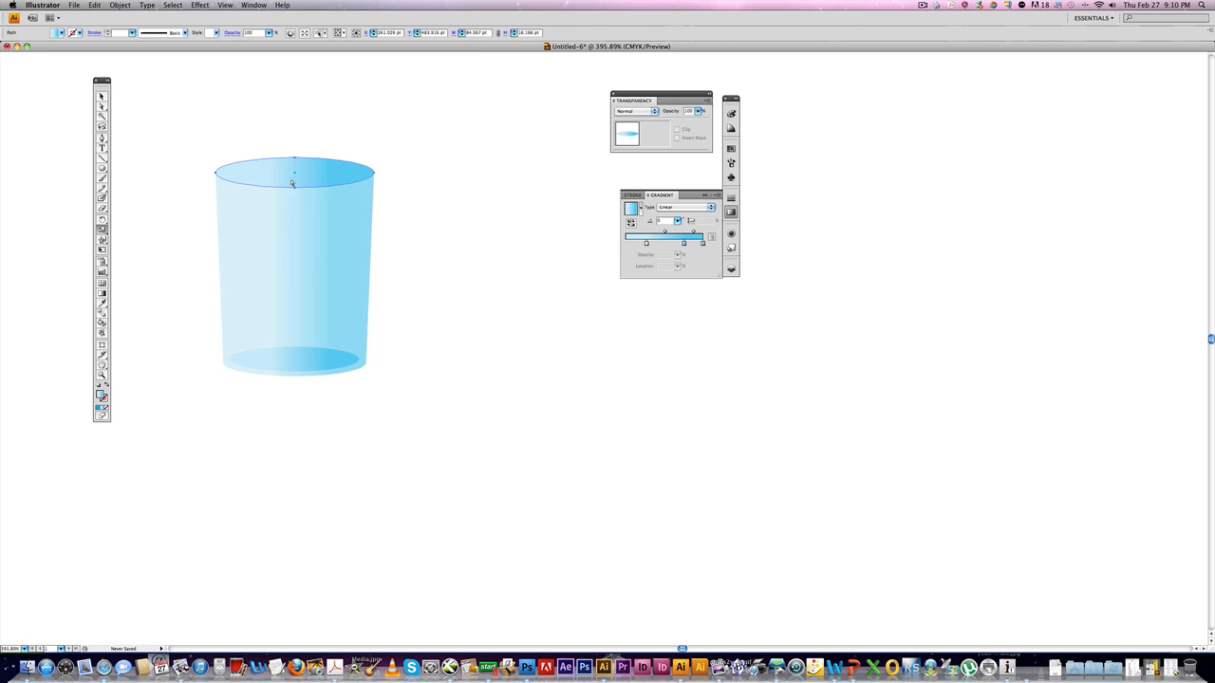
{"action": "scroll", "coordinate": [297, 192], "scroll_direction": "down", "scroll_amount": 1}
{"action": "left_click", "coordinate": [294, 171], "text": "alt"}
{"action": "type", "text": "90"}
{"action": "key", "text": "Return"}
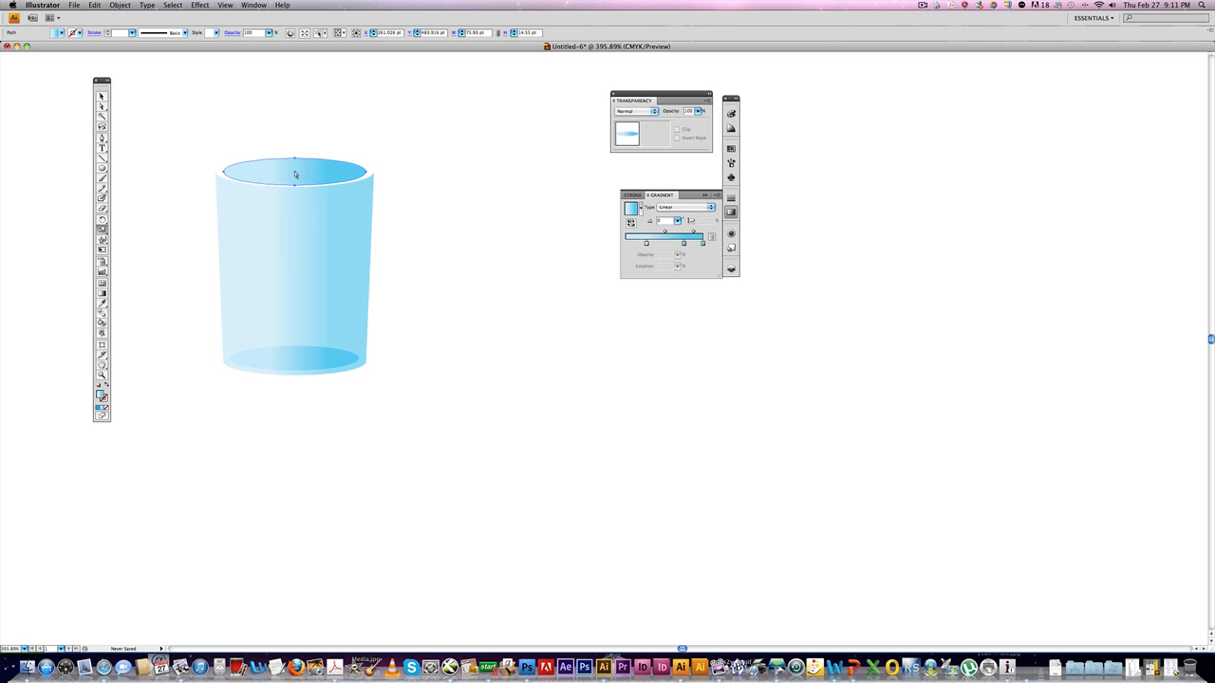
{"action": "key", "text": "super+z"}
Scale the top ellipse to 90% and move it down inside the cup as the water surface.
{"action": "left_click", "coordinate": [294, 172], "text": "alt"}
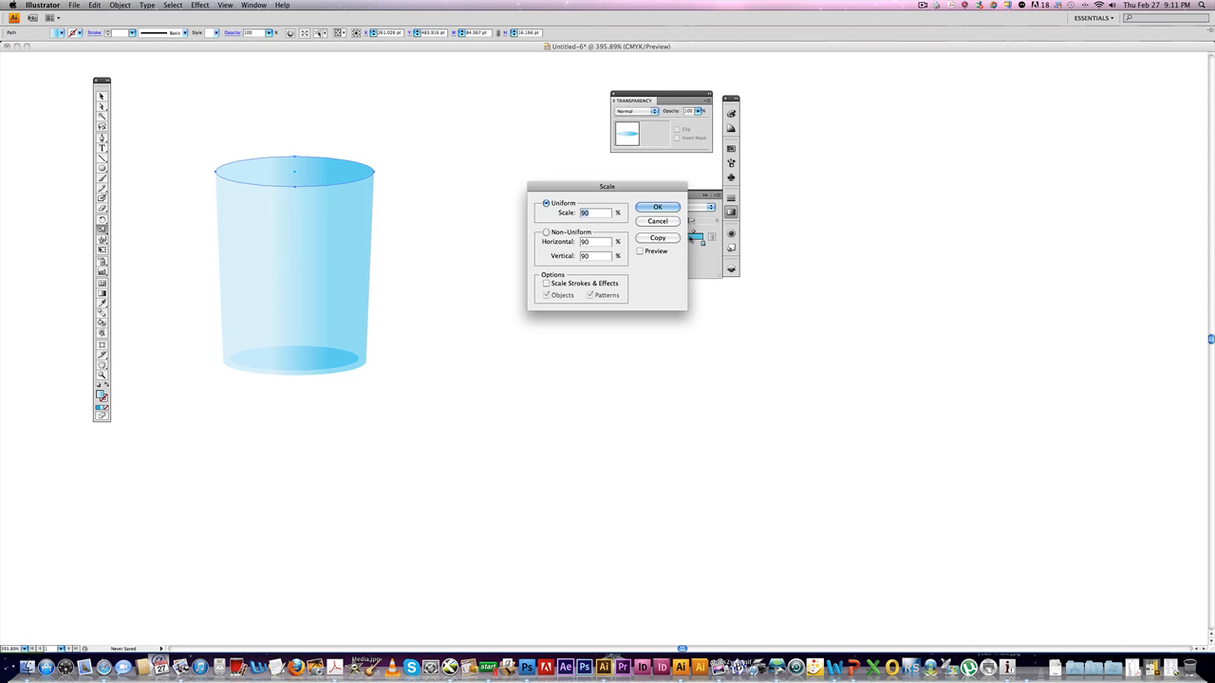
{"action": "key", "text": "Return"}
{"action": "left_click_drag", "start_coordinate": [305, 179], "coordinate": [301, 230]}
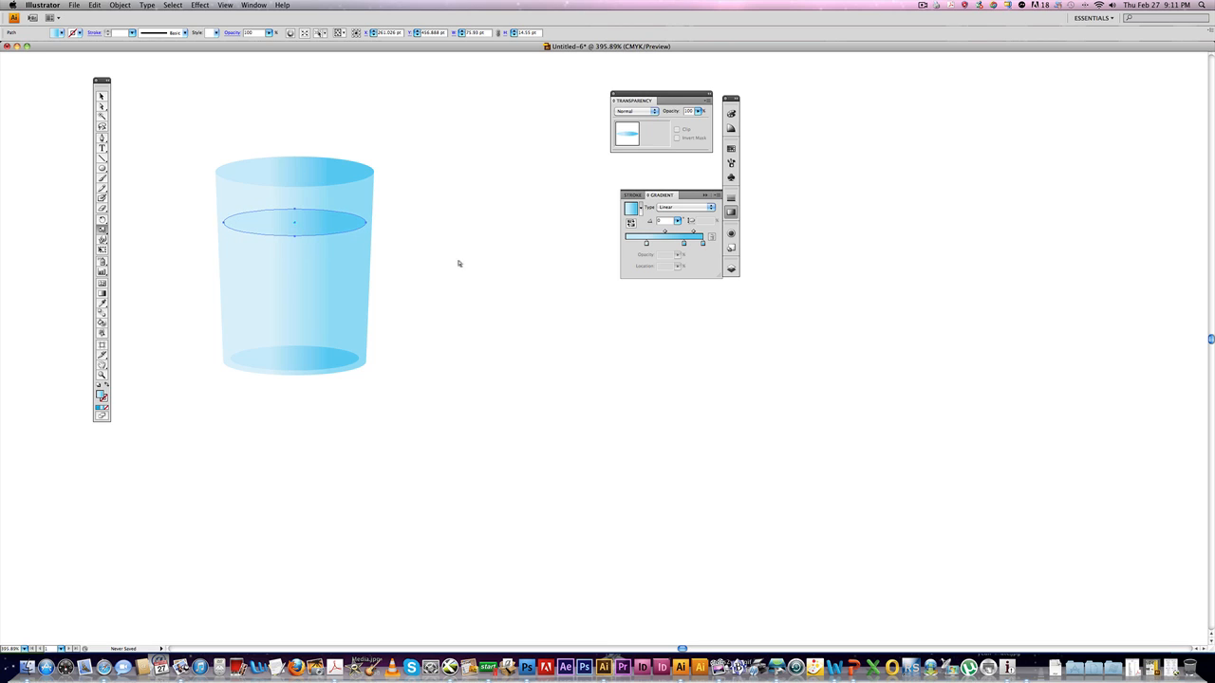
Delete the upper part of the small bottom ellipse, keeping its lower arc.
{"action": "left_click", "coordinate": [295, 235]}
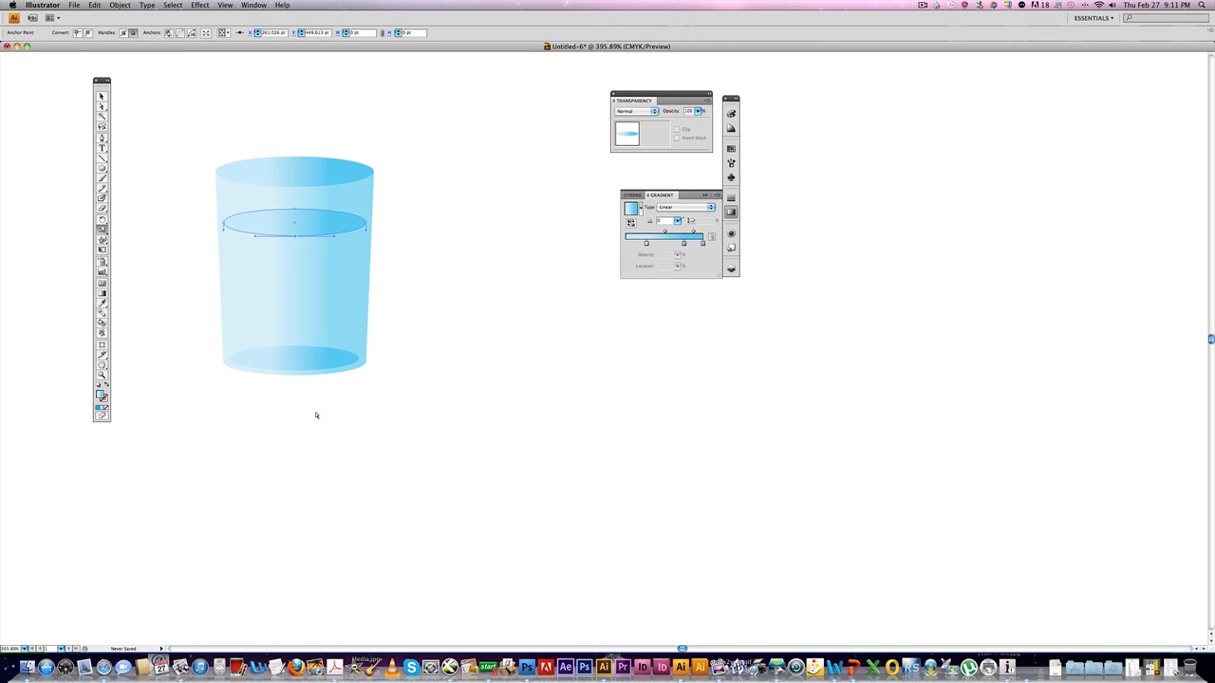
{"action": "left_click", "coordinate": [315, 404]}
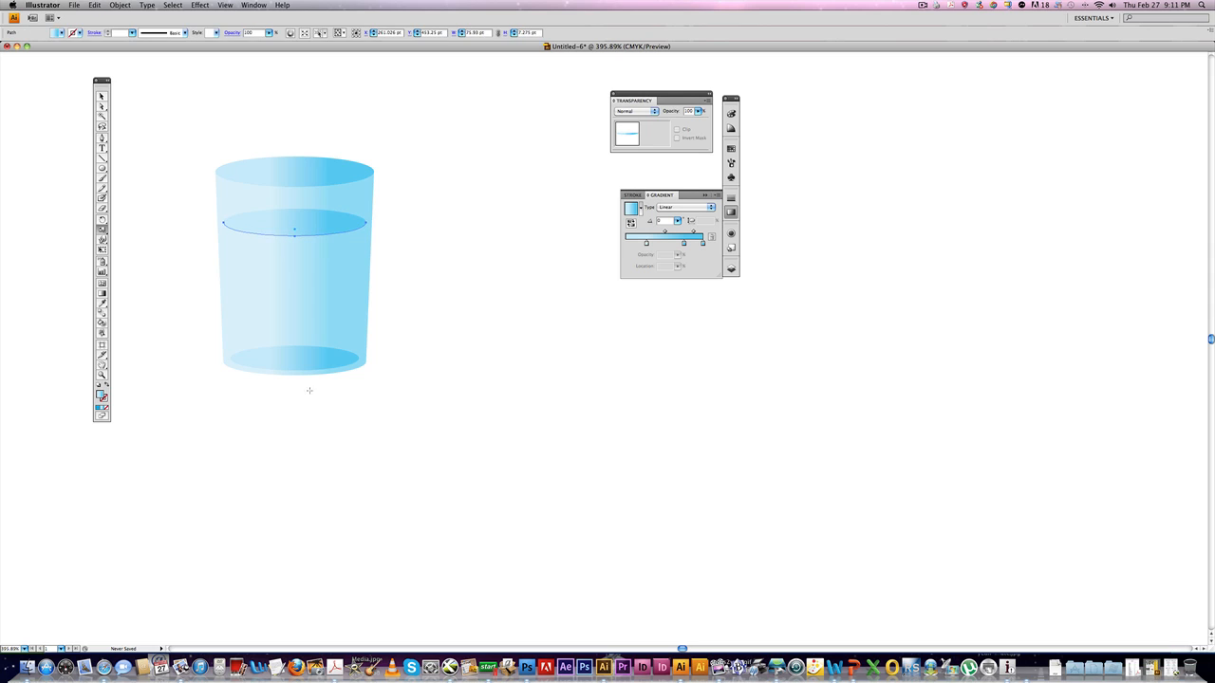
{"action": "left_click", "coordinate": [295, 371]}
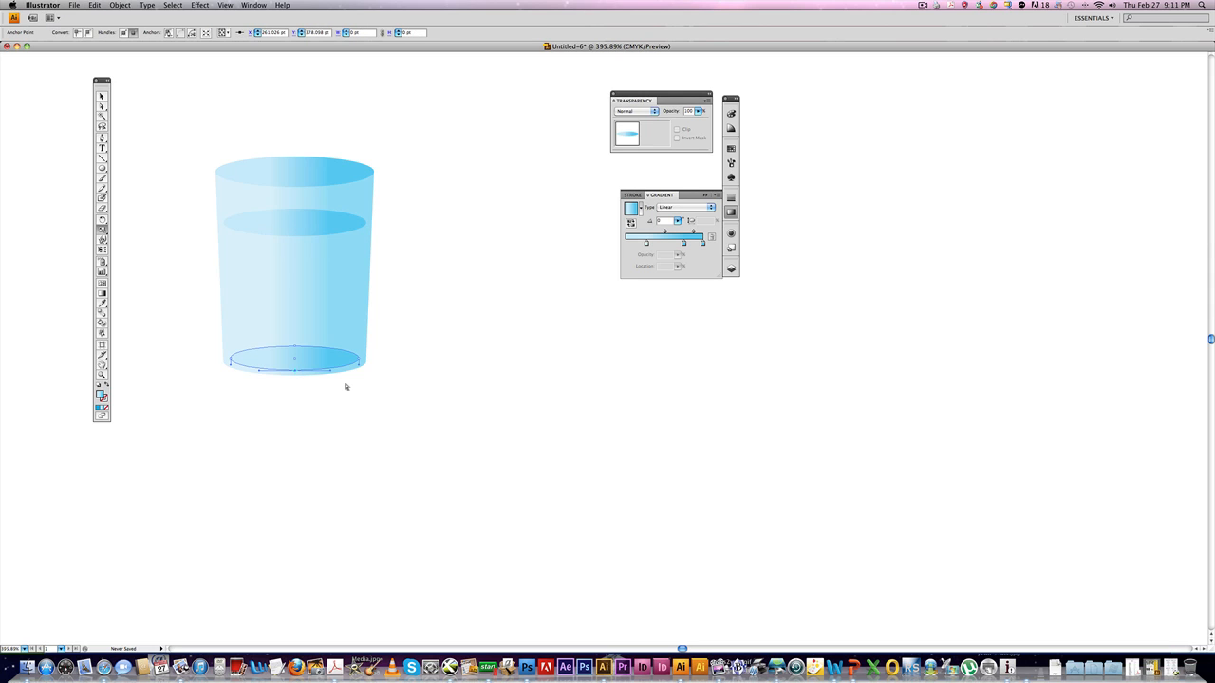
{"action": "key", "text": "Delete"}
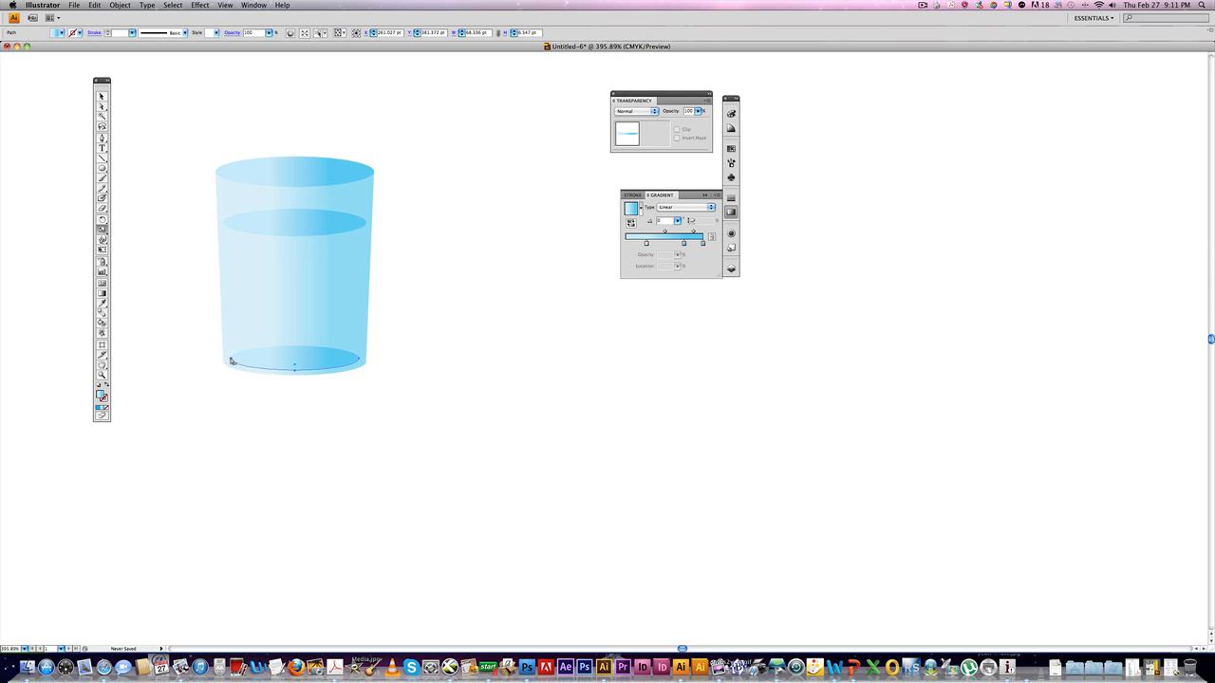
Join the water-surface ellipse to the bottom arc at both sides to form a closed water shape.
{"action": "left_click", "coordinate": [208, 369]}
{"action": "left_click", "coordinate": [231, 358]}
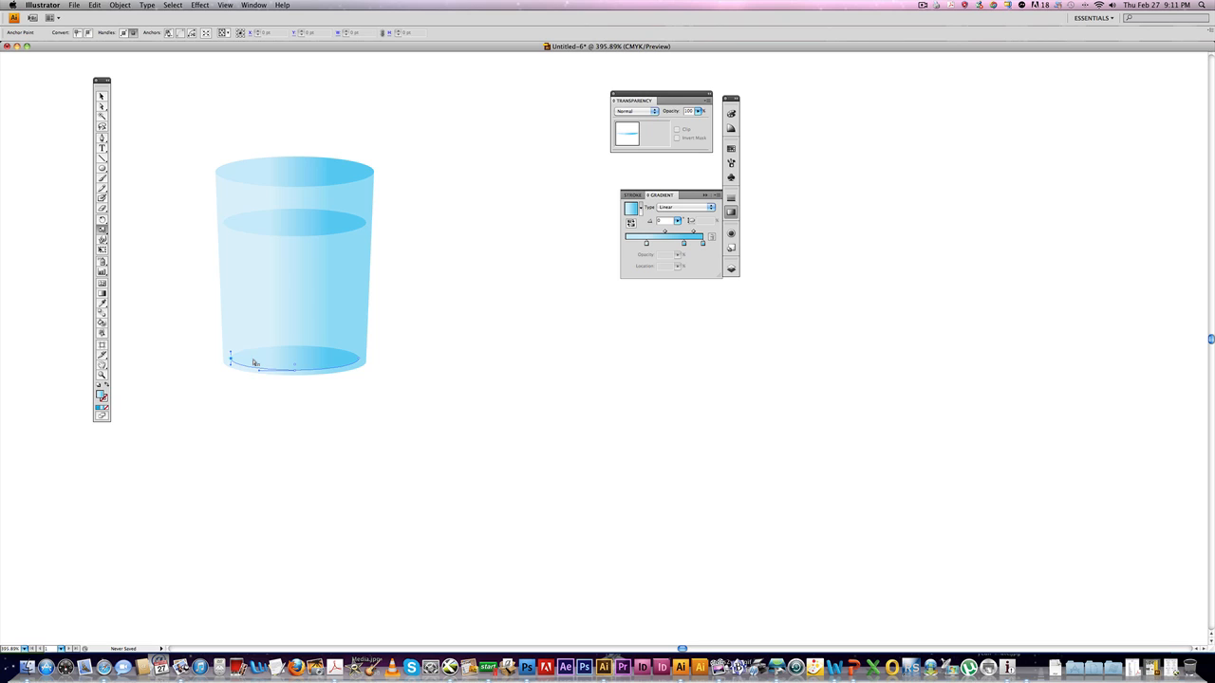
{"action": "left_click", "coordinate": [225, 224]}
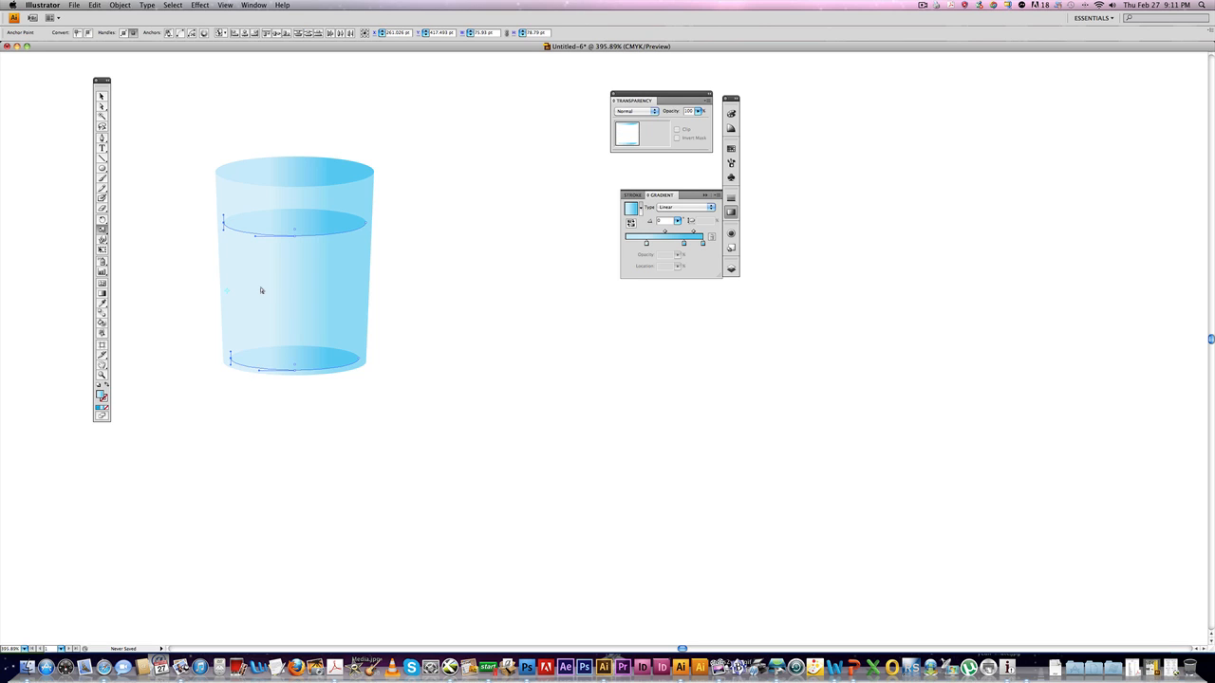
{"action": "key", "text": "super+j"}
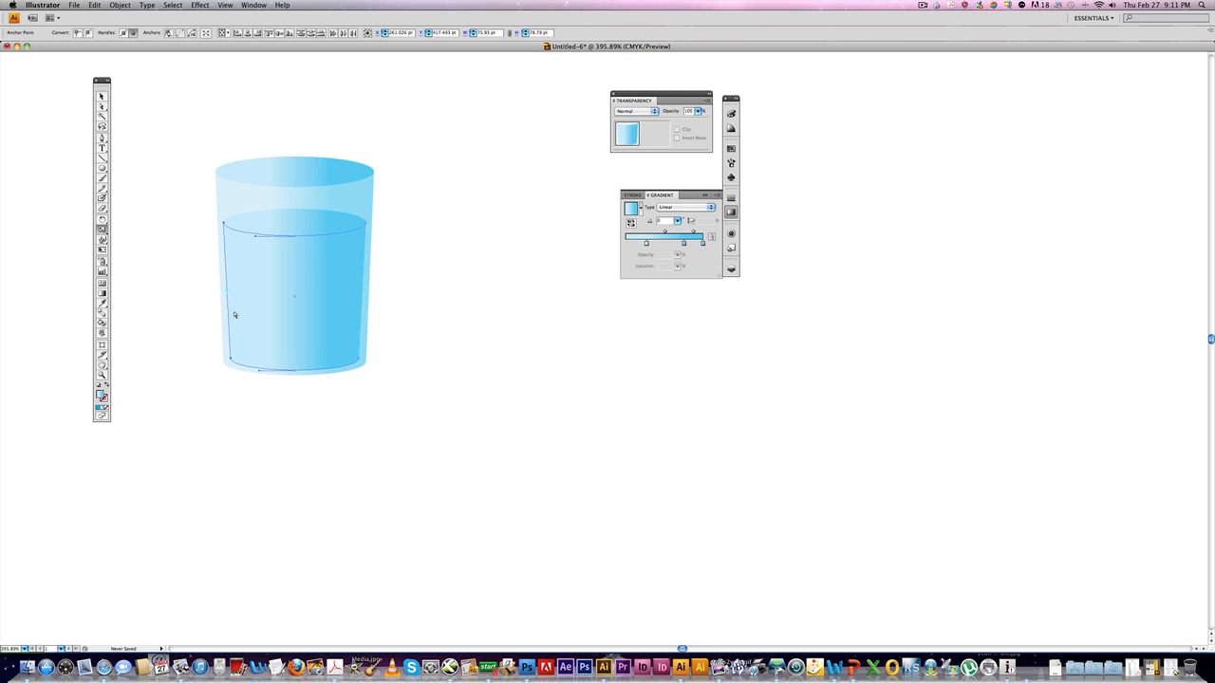
{"action": "left_click", "coordinate": [243, 314]}
{"action": "key", "text": "super+j"}
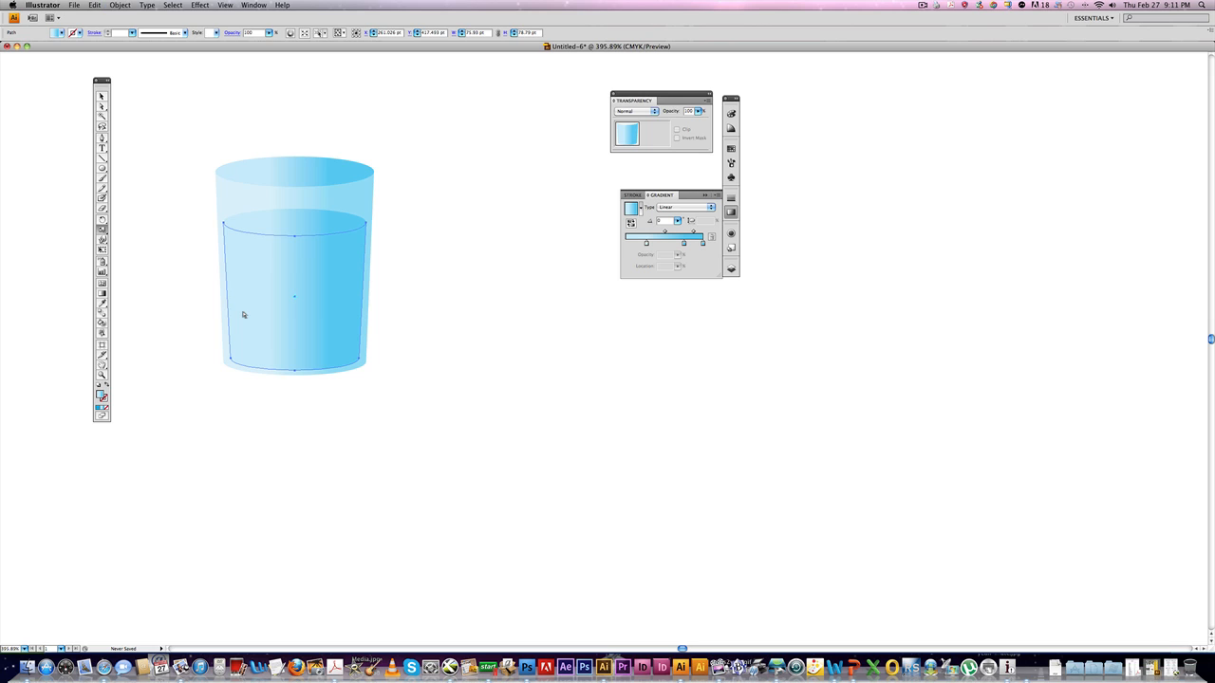
Move the water shape aside, copy it, and undo the move.
{"action": "left_click_drag", "start_coordinate": [322, 301], "coordinate": [478, 303]}
{"action": "key", "text": "super+c"}
{"action": "key", "text": "super+z"}
{"action": "left_click", "coordinate": [429, 291]}
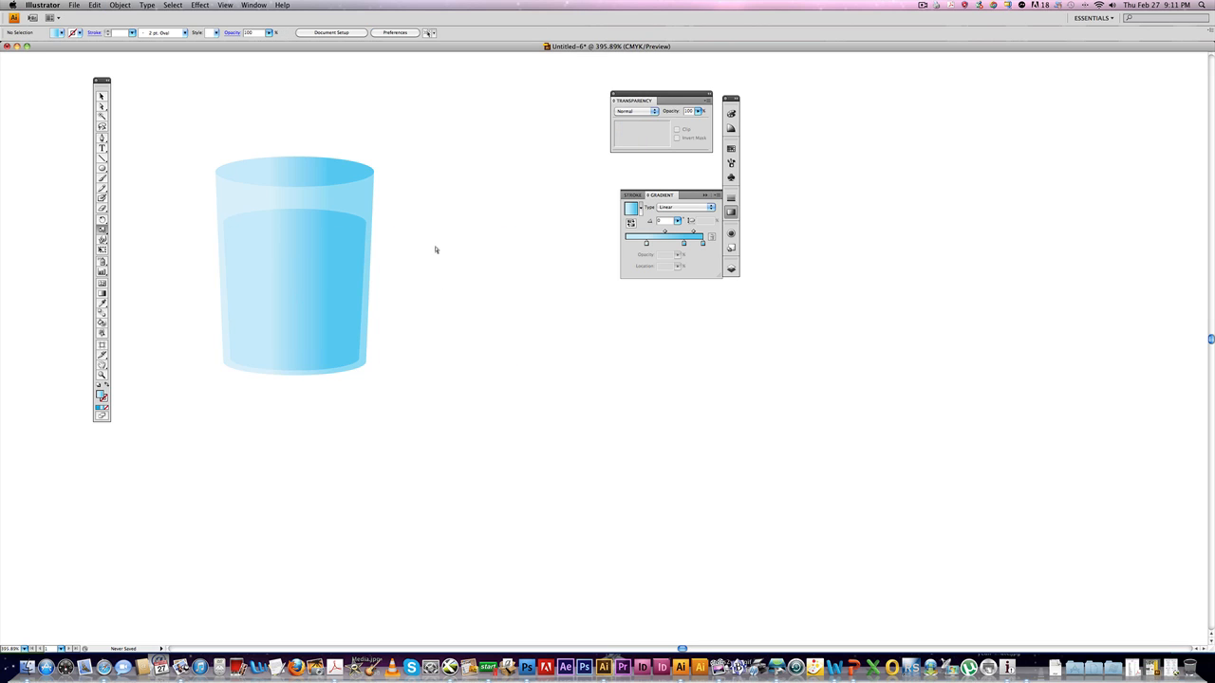
Reverse the water-surface ellipse's gradient with the Gradient tool, running it from right to left.
{"action": "left_click", "coordinate": [314, 224]}
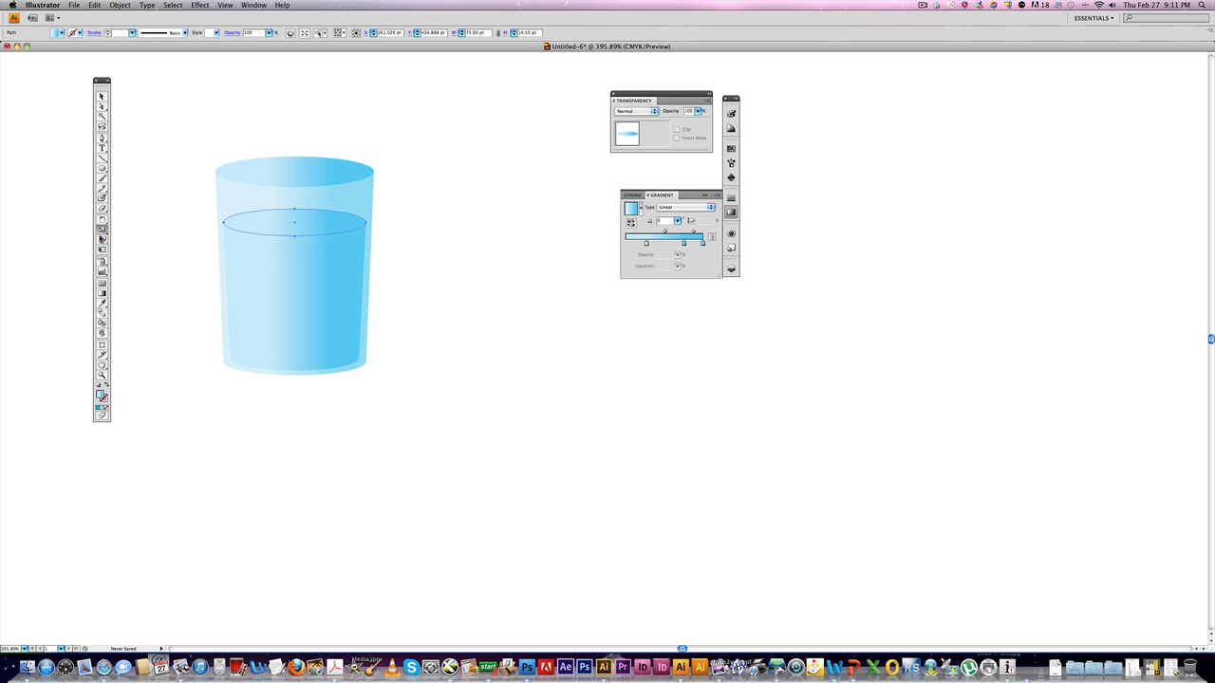
{"action": "left_click", "coordinate": [102, 292]}
{"action": "left_click_drag", "start_coordinate": [346, 219], "coordinate": [240, 222]}
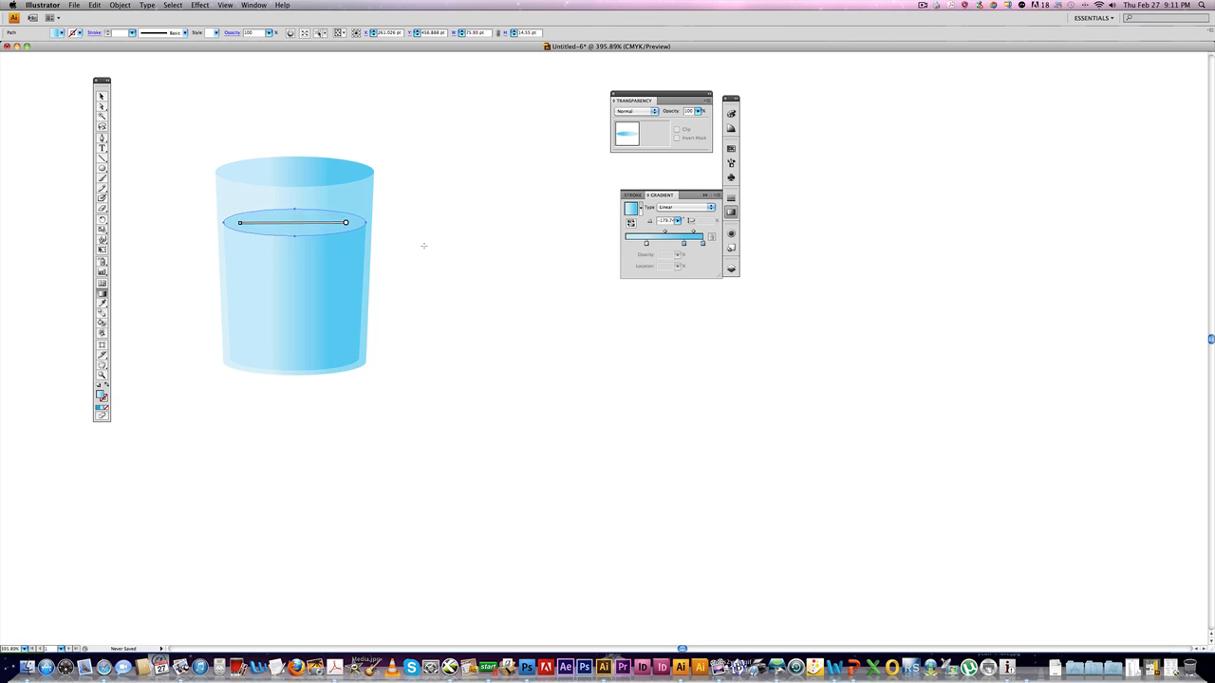
{"action": "key", "text": "super+shift+a"}
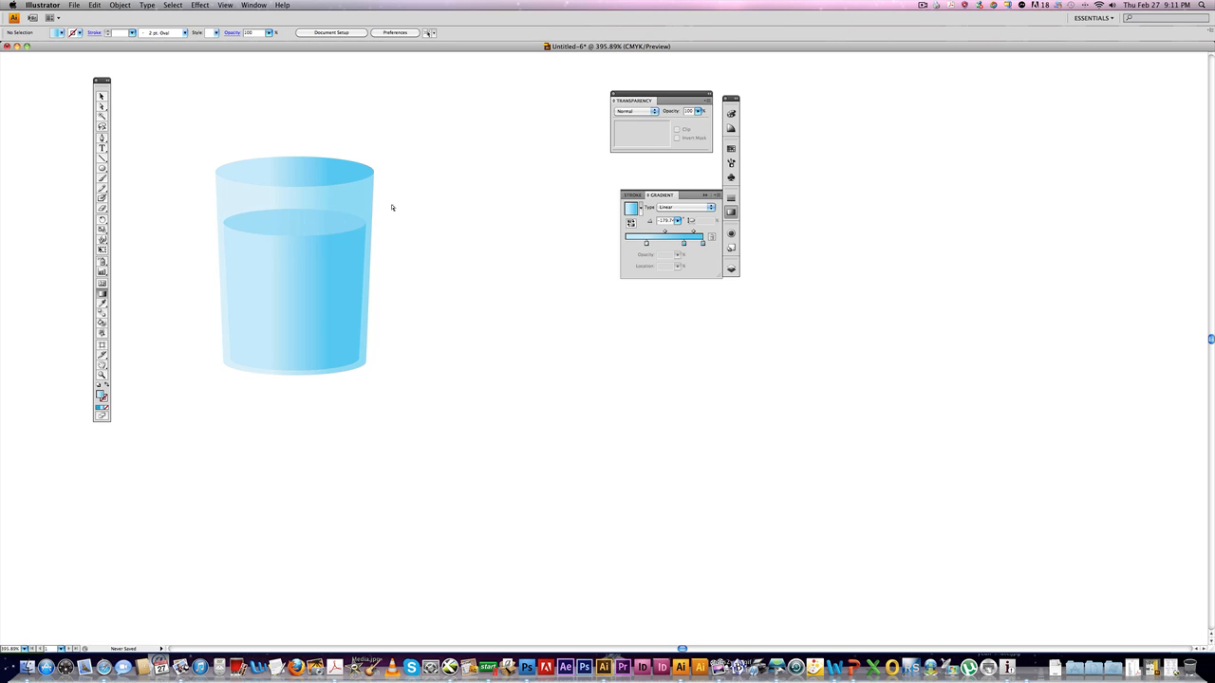
Lower the water shape's opacity to about 61%.
{"action": "left_click", "coordinate": [318, 346]}
{"action": "left_click", "coordinate": [697, 111]}
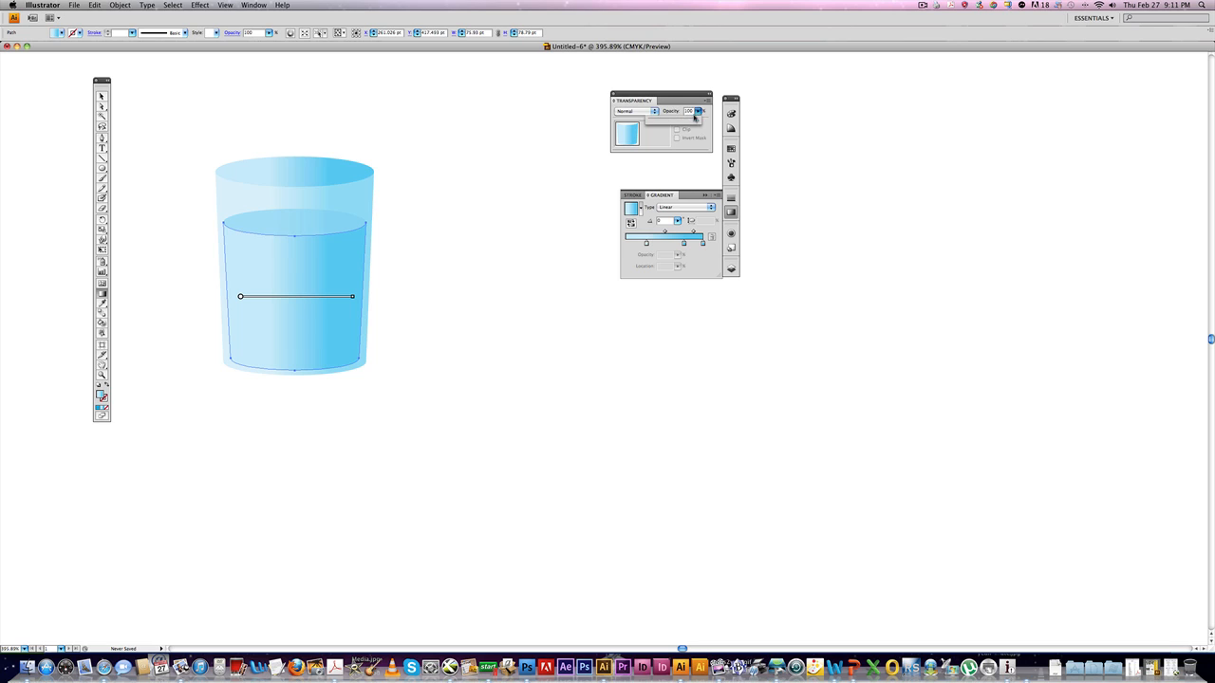
{"action": "left_click_drag", "start_coordinate": [694, 116], "coordinate": [686, 121]}
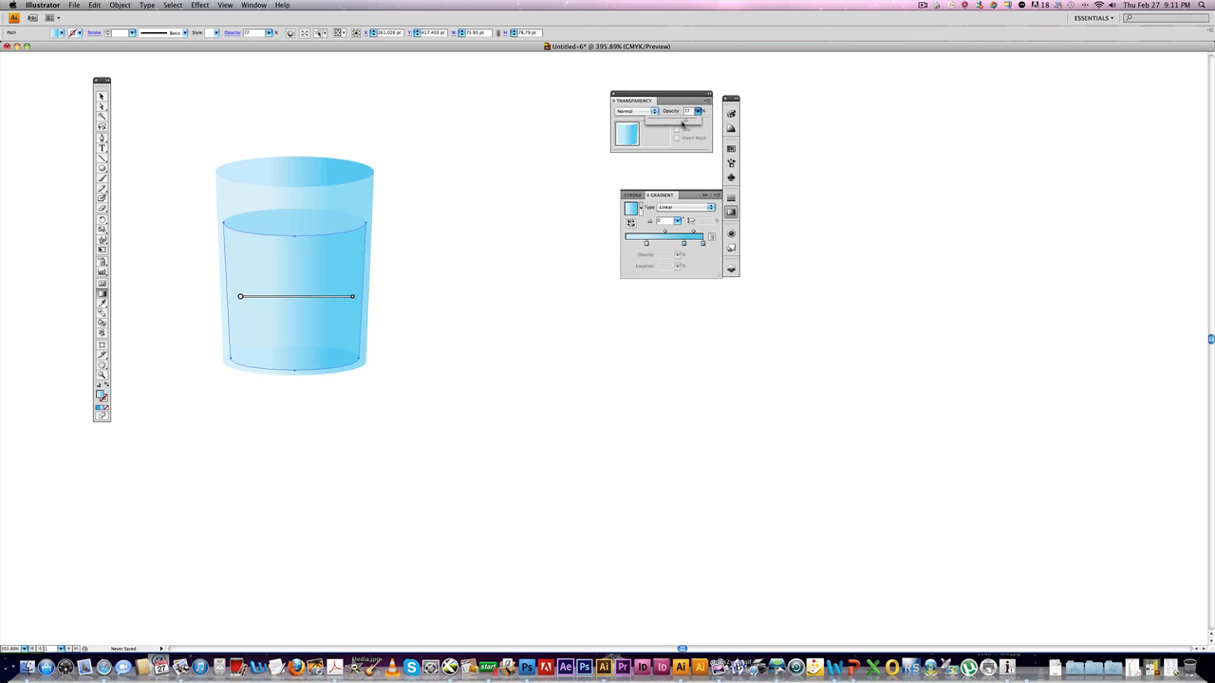
{"action": "left_click_drag", "start_coordinate": [679, 120], "coordinate": [678, 121]}
{"action": "left_click", "coordinate": [416, 360]}
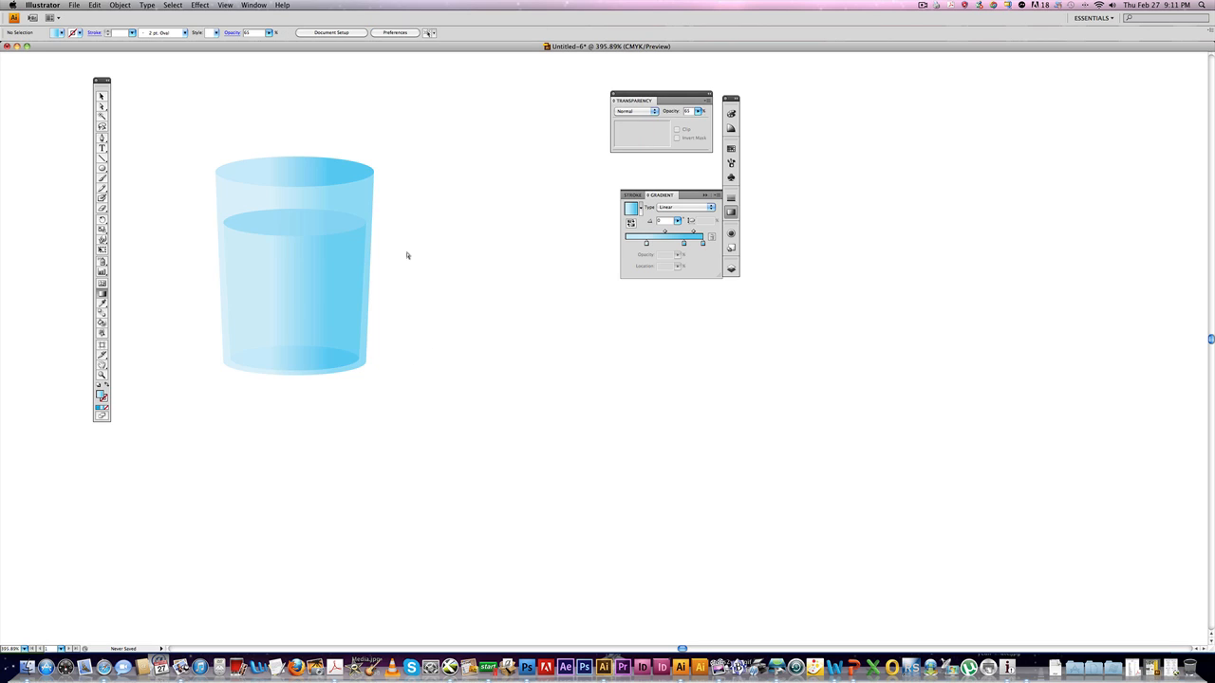
Draw an irregular ice-cube shape beside the cup with the Pen tool.
{"action": "left_click", "coordinate": [101, 138]}
{"action": "left_click_drag", "start_coordinate": [414, 265], "coordinate": [423, 302]}
{"action": "left_click", "coordinate": [413, 280]}
{"action": "left_click_drag", "start_coordinate": [430, 306], "coordinate": [438, 310]}
{"action": "left_click_drag", "start_coordinate": [452, 304], "coordinate": [456, 294]}
{"action": "left_click_drag", "start_coordinate": [466, 284], "coordinate": [466, 266]}
{"action": "left_click_drag", "start_coordinate": [460, 261], "coordinate": [438, 256]}
{"action": "left_click", "coordinate": [415, 267]}
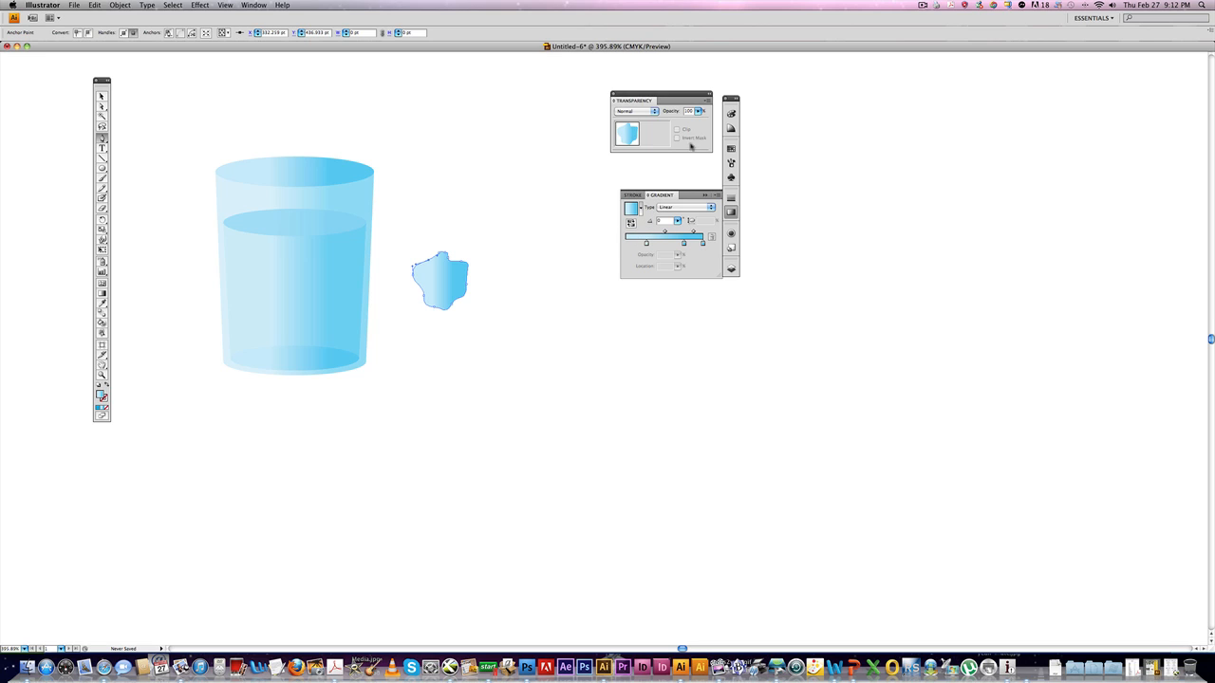
Fill the ice shape with a pale gray swatch and move it into the cup.
{"action": "left_click", "coordinate": [730, 148]}
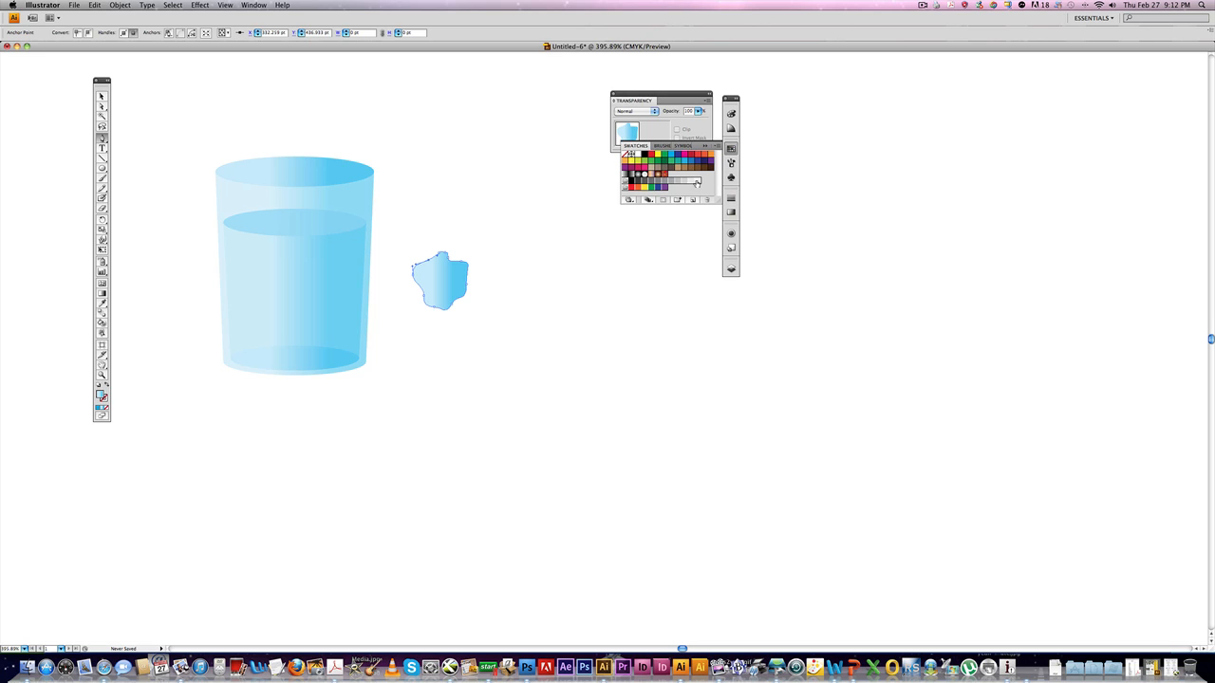
{"action": "left_click", "coordinate": [696, 182]}
{"action": "left_click", "coordinate": [499, 274]}
{"action": "left_click_drag", "start_coordinate": [434, 275], "coordinate": [313, 333]}
Rotate the lower ice shape with the Rotate tool.
{"action": "left_click", "coordinate": [102, 96]}
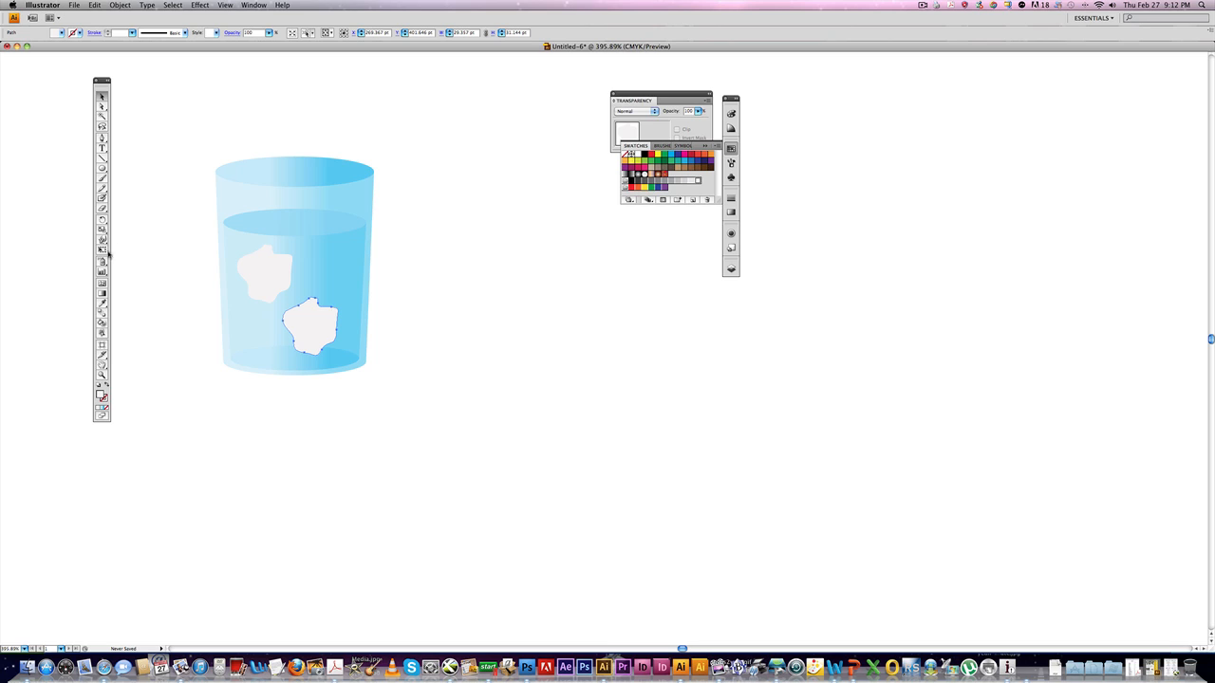
{"action": "left_click", "coordinate": [105, 220]}
{"action": "left_click_drag", "start_coordinate": [366, 325], "coordinate": [61, 226]}
Select both ice shapes and send them to the back.
{"action": "left_click", "coordinate": [103, 106]}
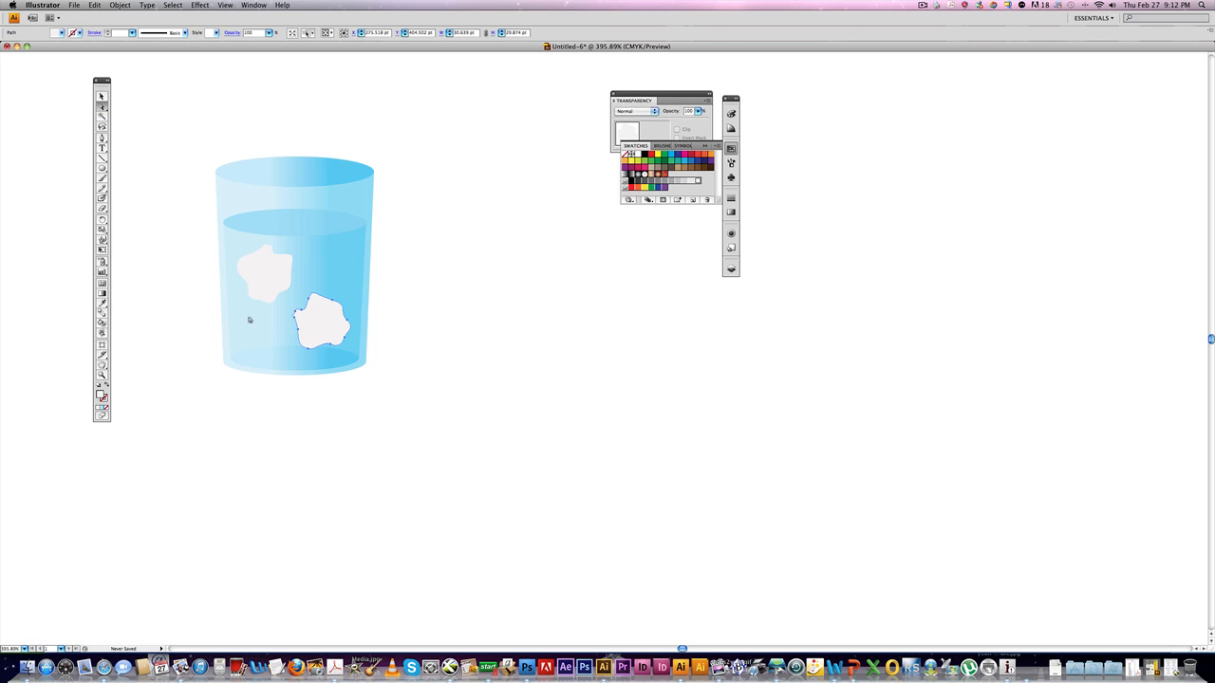
{"action": "left_click", "coordinate": [332, 320]}
{"action": "left_click", "coordinate": [271, 272], "text": "shift"}
{"action": "left_click", "coordinate": [124, 4]}
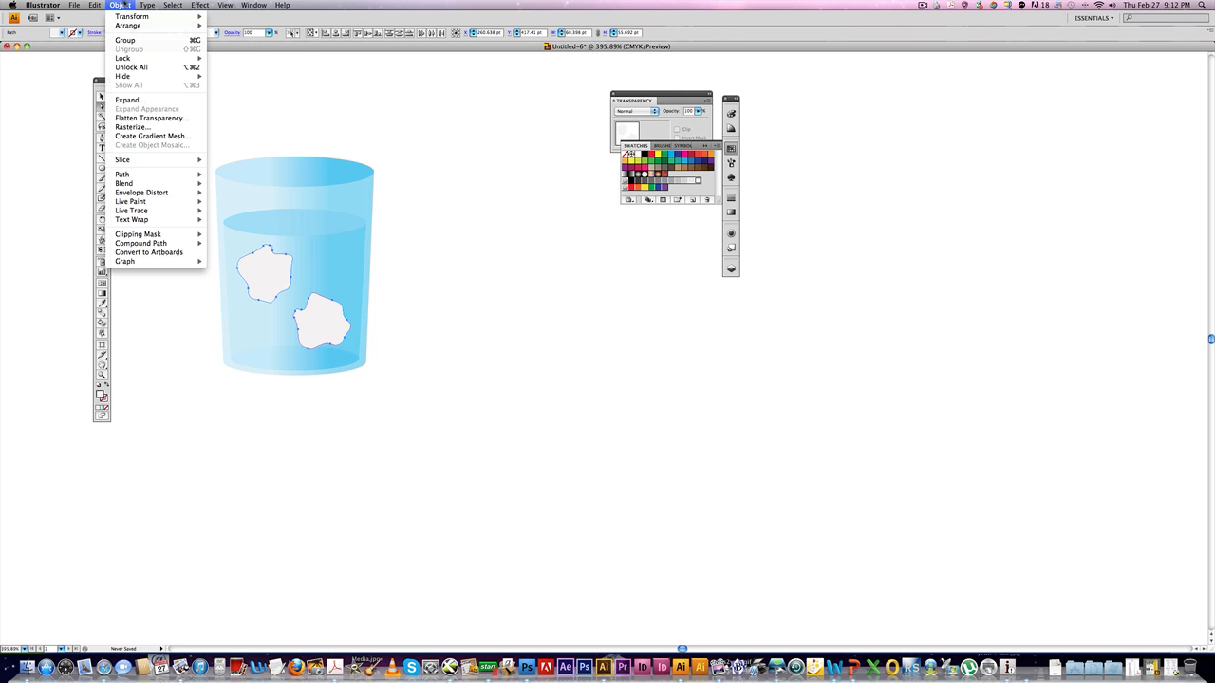
{"action": "mouse_move", "coordinate": [129, 27]}
{"action": "left_click", "coordinate": [255, 53]}
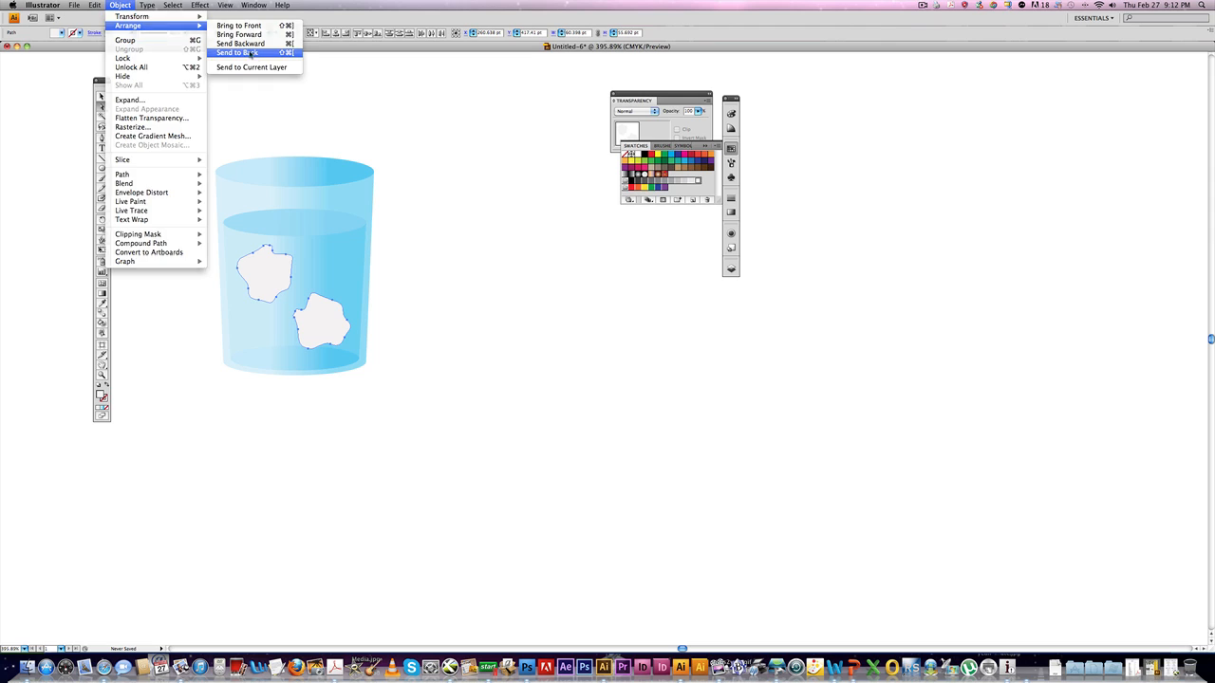
Reorder the ice shapes forward in the stacking order so they sit just behind the front water layer.
{"action": "left_click", "coordinate": [120, 5]}
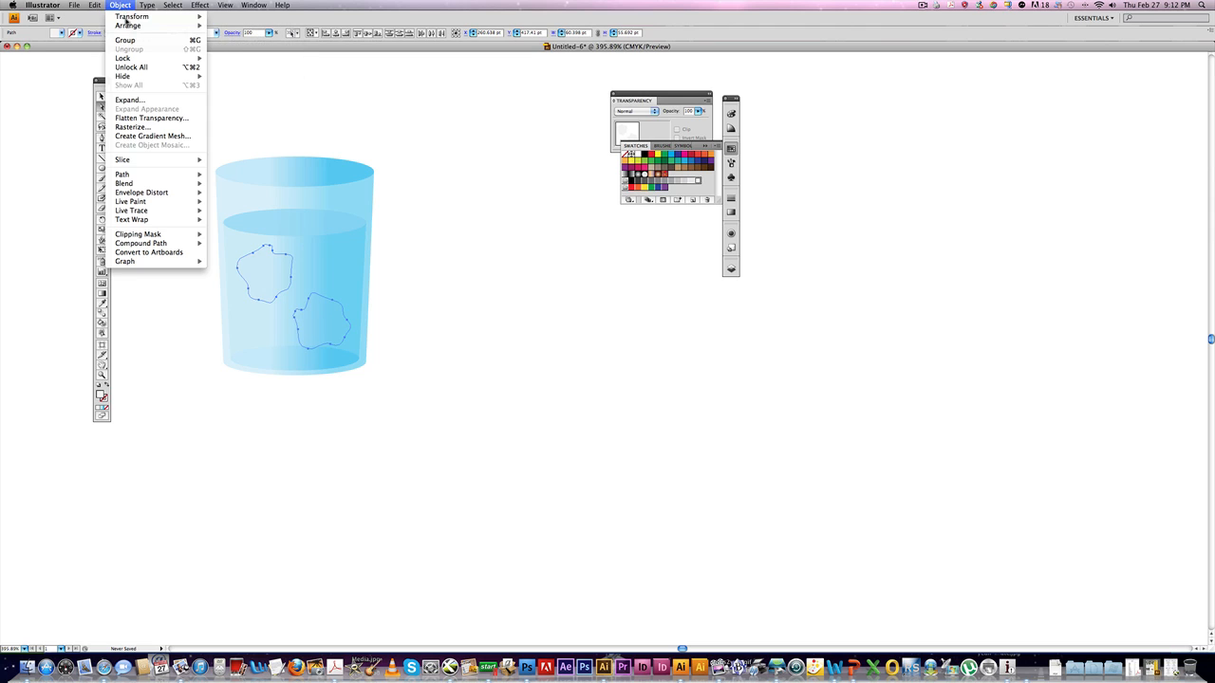
{"action": "mouse_move", "coordinate": [128, 25]}
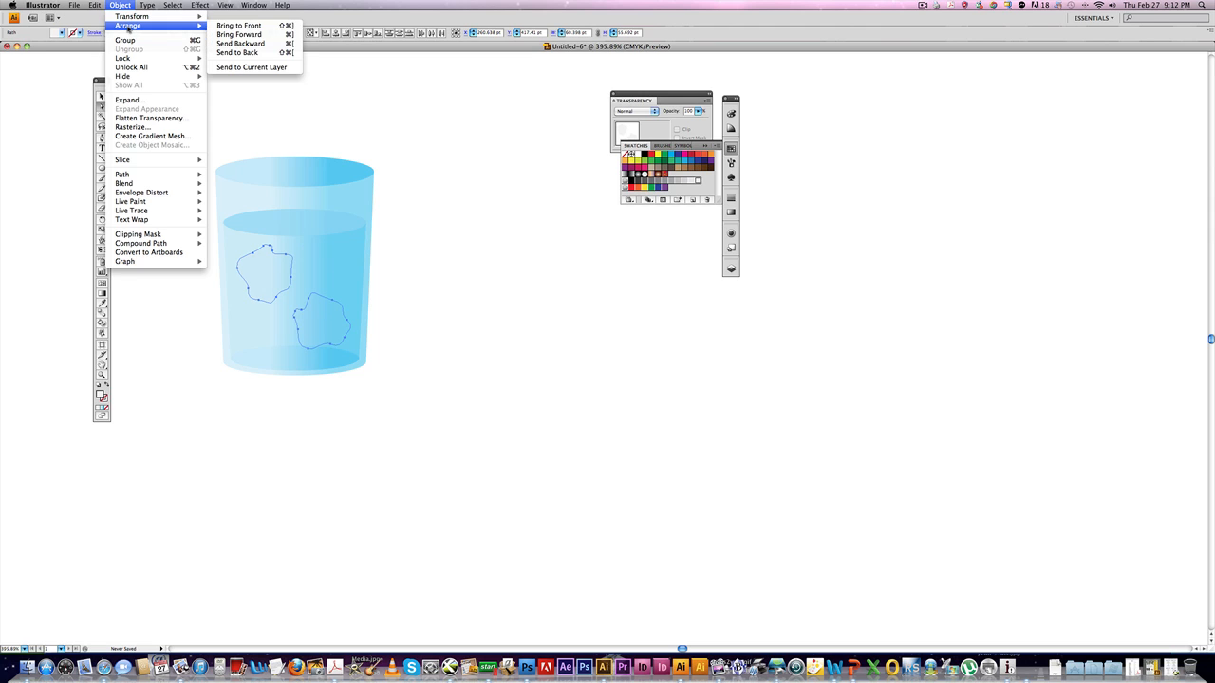
{"action": "left_click", "coordinate": [246, 40]}
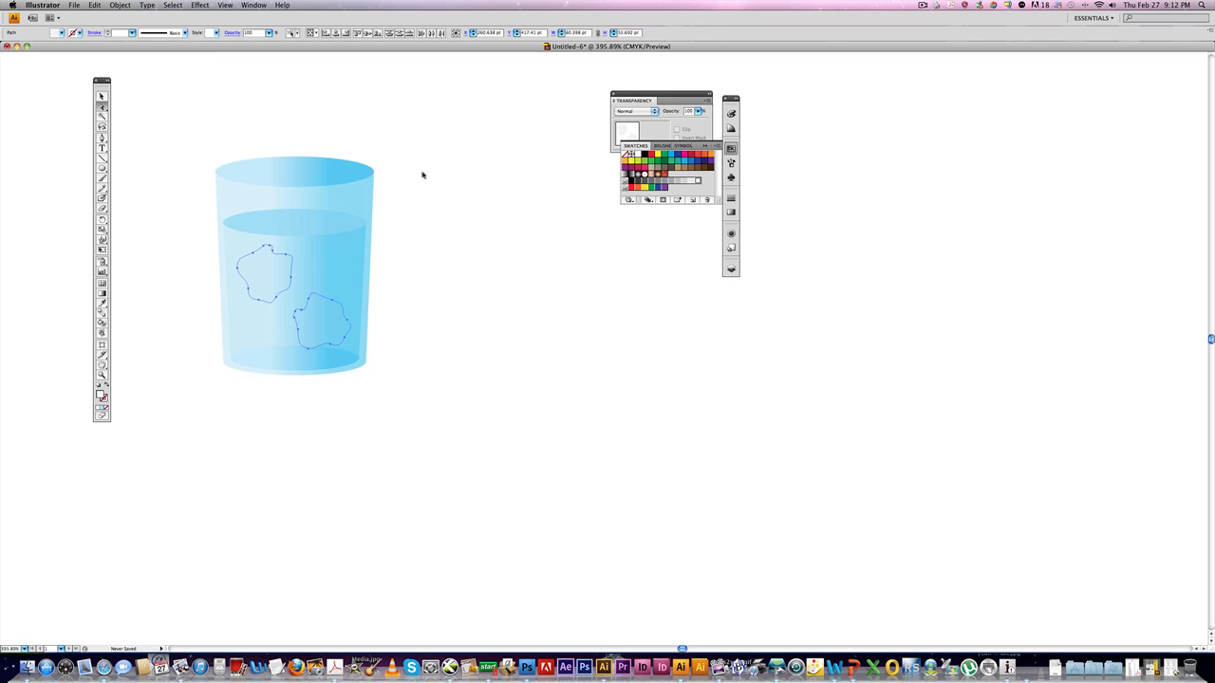
{"action": "key", "text": "super+bracketright"}
{"action": "key", "text": "super+bracketright"}
{"action": "key", "text": "super+bracketright"}
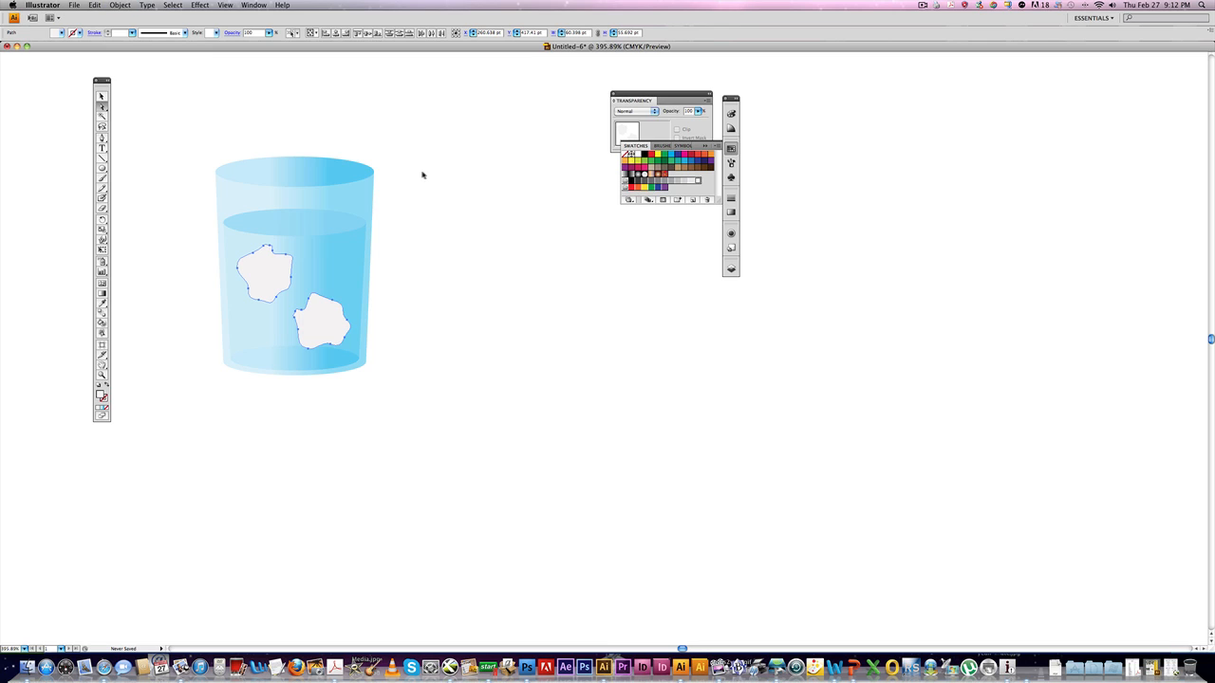
{"action": "key", "text": "super+bracketleft"}
{"action": "left_click", "coordinate": [419, 193]}
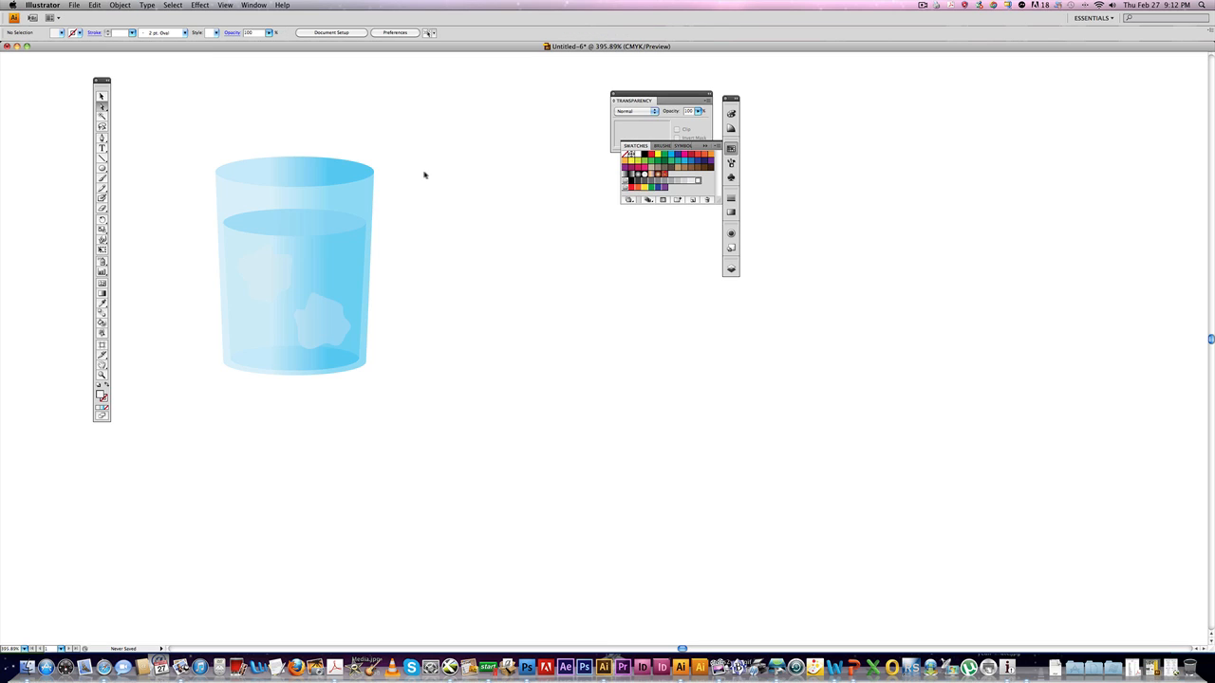
Draw a smaller ellipse inside the cup's top rim with the Ellipse tool.
{"action": "left_click", "coordinate": [103, 178]}
{"action": "left_click", "coordinate": [296, 178]}
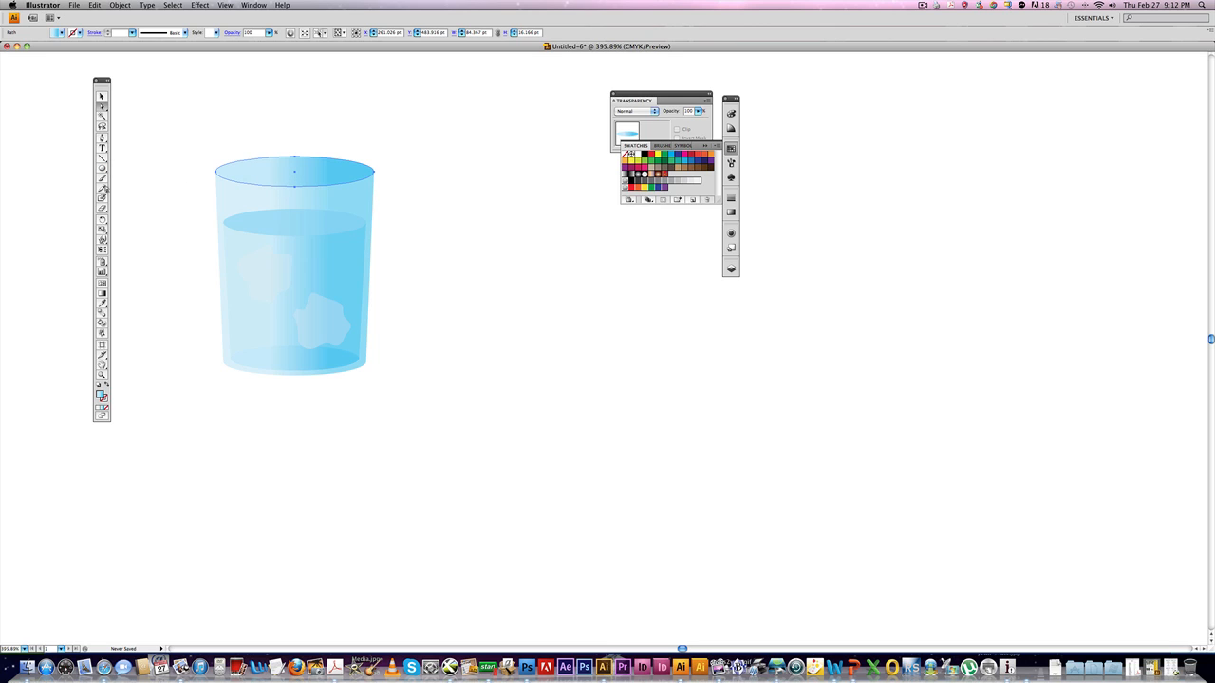
{"action": "left_click", "coordinate": [103, 169]}
{"action": "left_click_drag", "start_coordinate": [294, 171], "coordinate": [367, 183]}
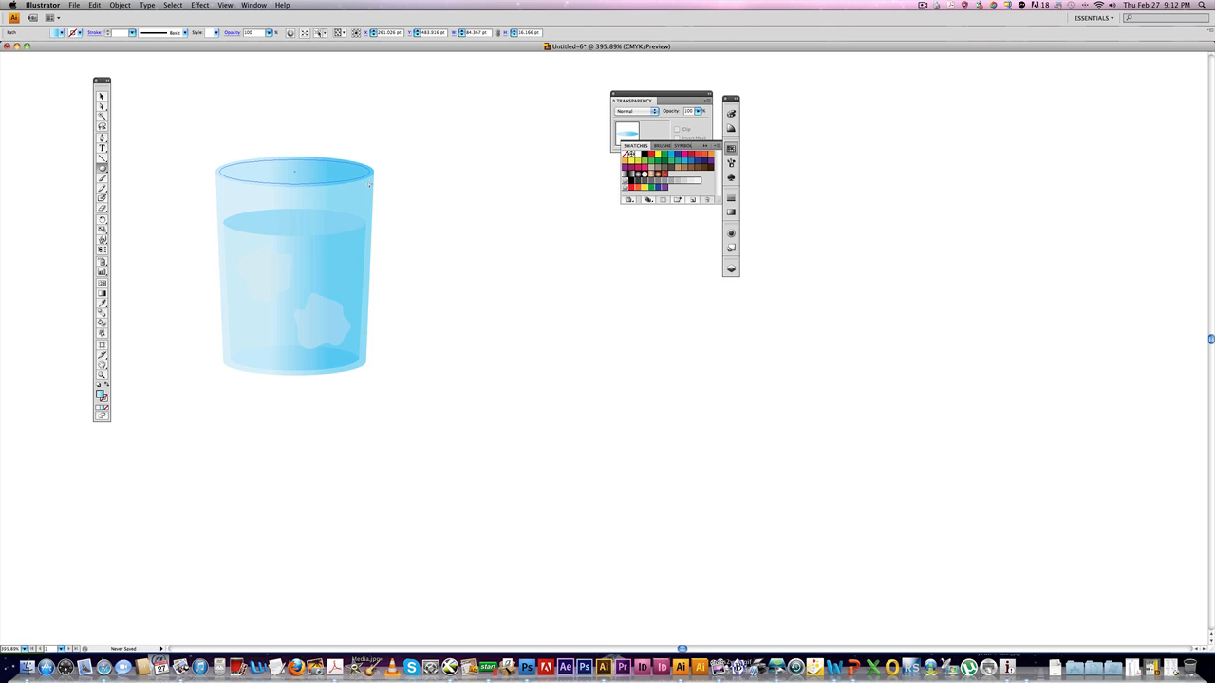
{"action": "left_click_drag", "start_coordinate": [370, 184], "coordinate": [368, 183]}
{"action": "left_click", "coordinate": [414, 166]}
Select the rim ellipse and the inner ellipse and make them into a compound path.
{"action": "left_click", "coordinate": [323, 161], "text": "super"}
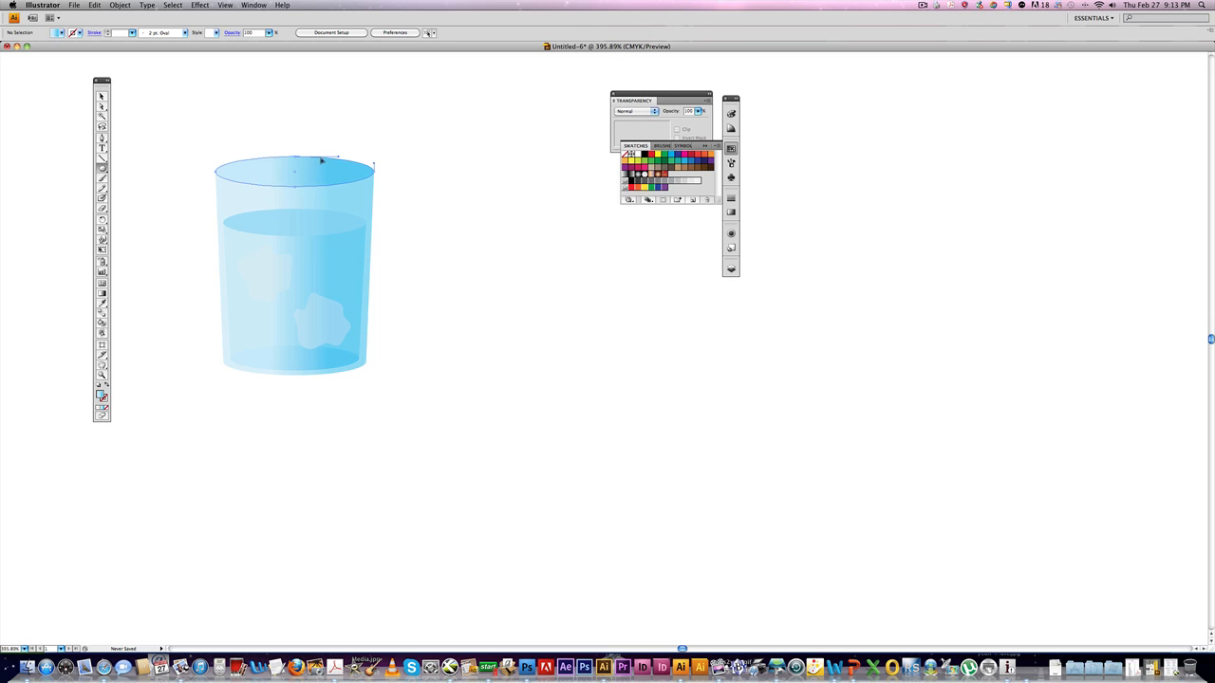
{"action": "left_click", "coordinate": [318, 169], "text": "shift+super"}
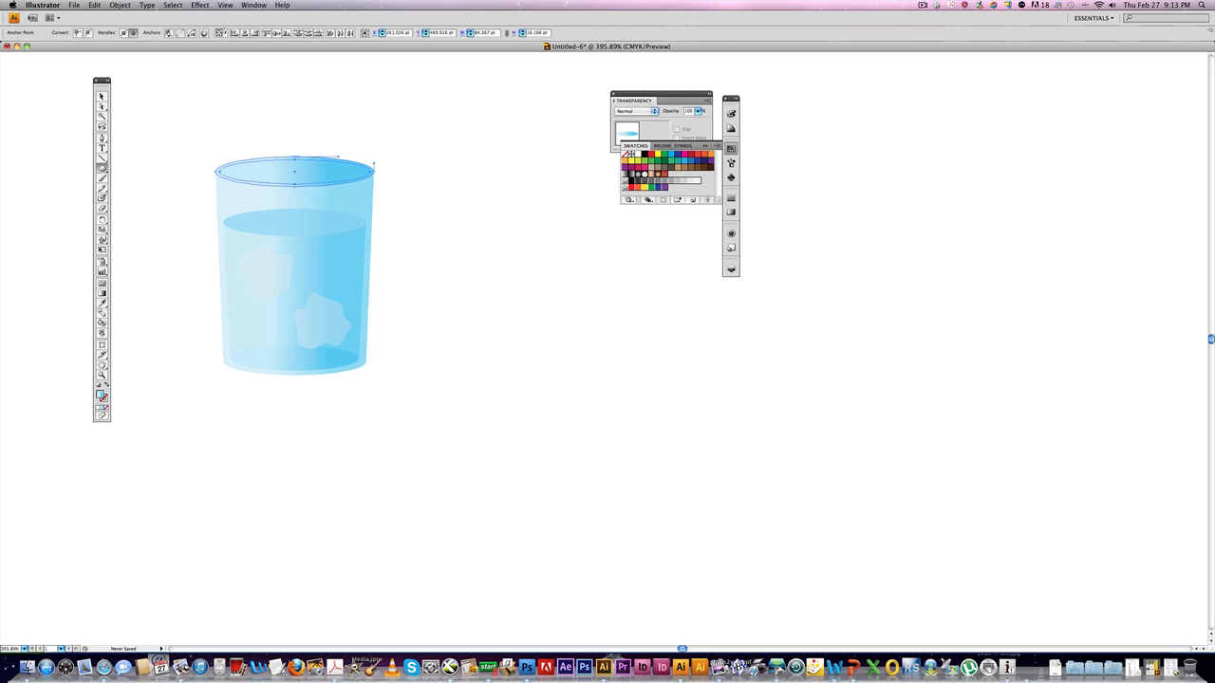
{"action": "left_click", "coordinate": [119, 5]}
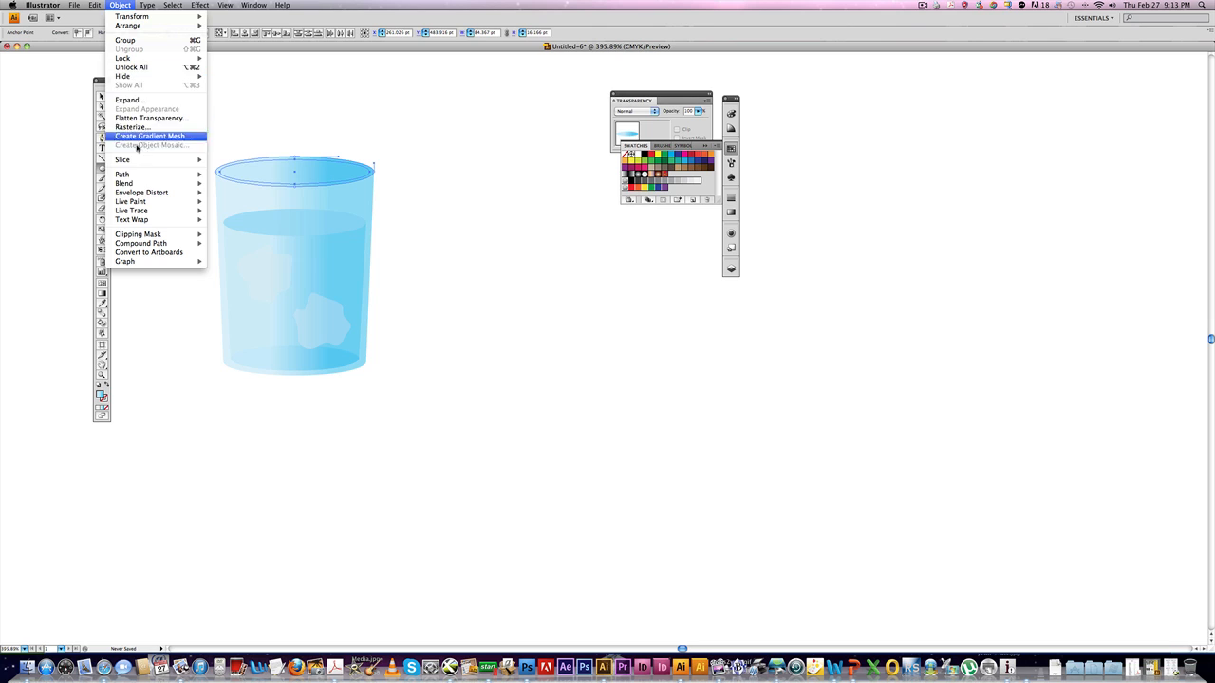
{"action": "mouse_move", "coordinate": [145, 213]}
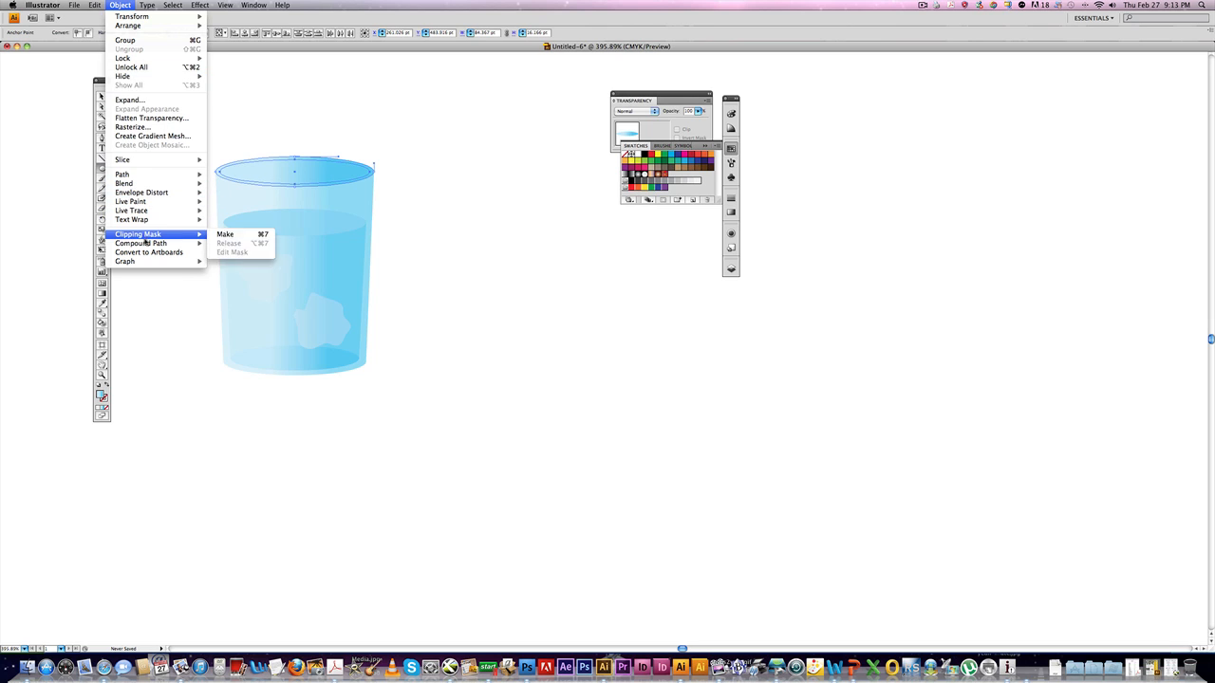
{"action": "mouse_move", "coordinate": [172, 245]}
{"action": "left_click", "coordinate": [222, 245]}
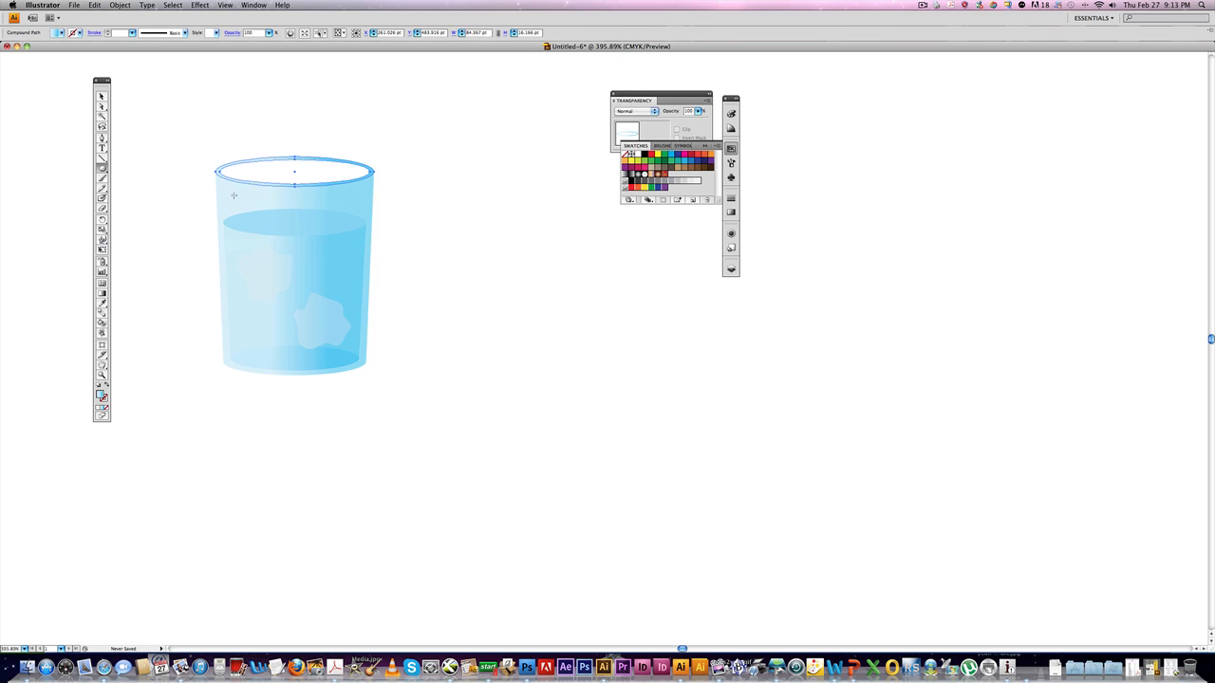
Copy the rim compound path and paste it in back.
{"action": "left_click", "coordinate": [451, 158]}
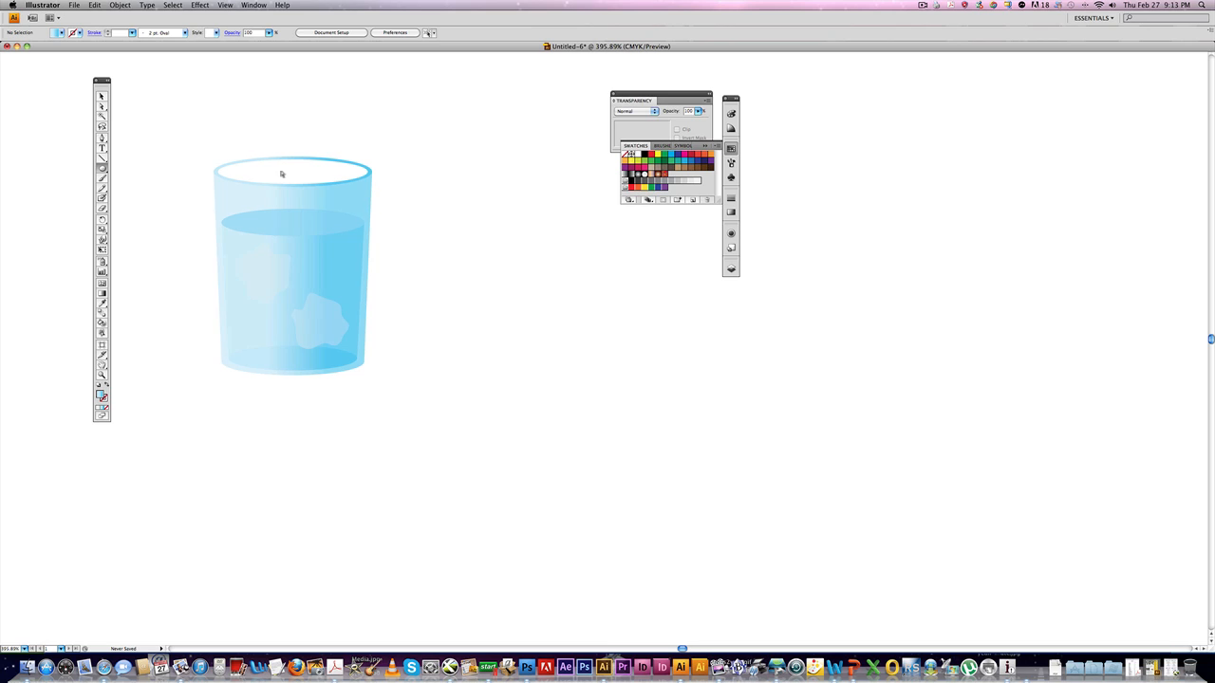
{"action": "left_click", "coordinate": [229, 167]}
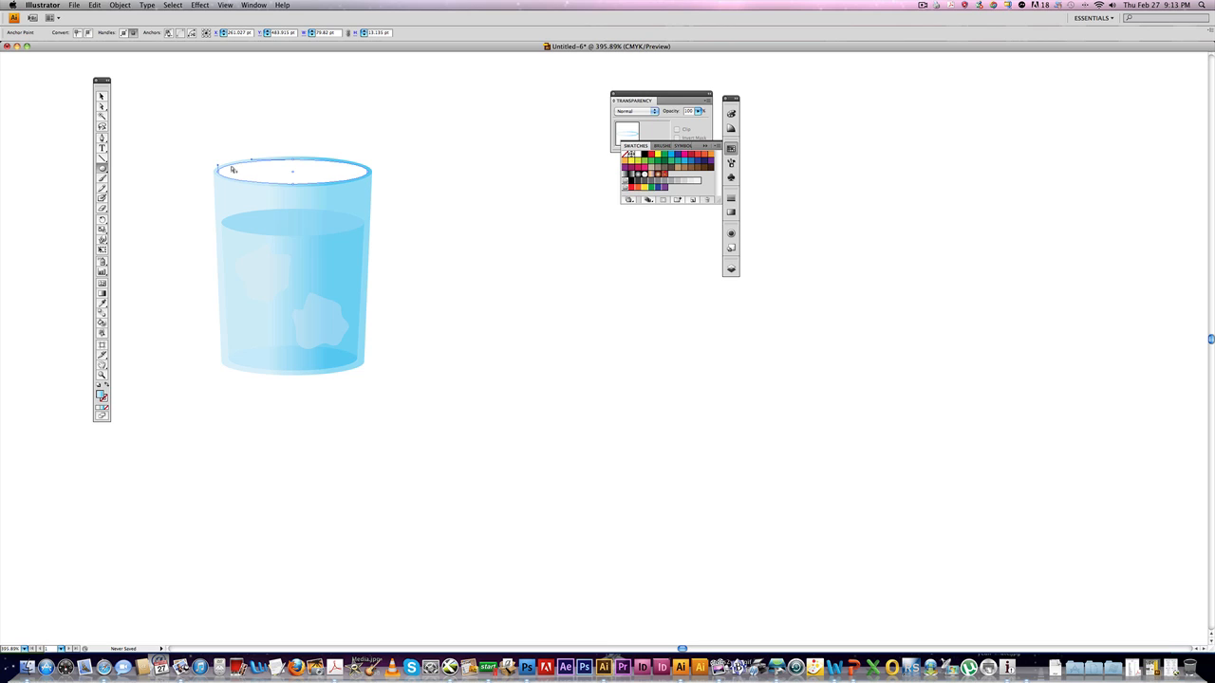
{"action": "left_click", "coordinate": [232, 168], "text": "super"}
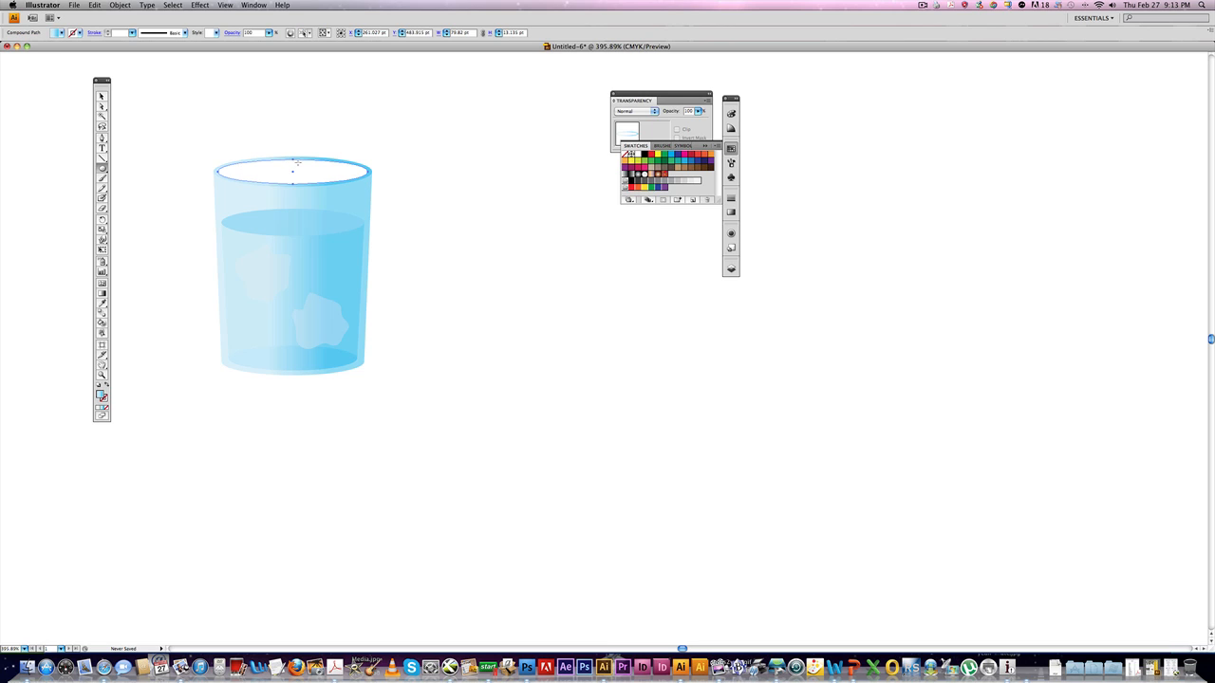
{"action": "left_click", "coordinate": [94, 5]}
{"action": "left_click", "coordinate": [103, 51]}
{"action": "left_click", "coordinate": [94, 6]}
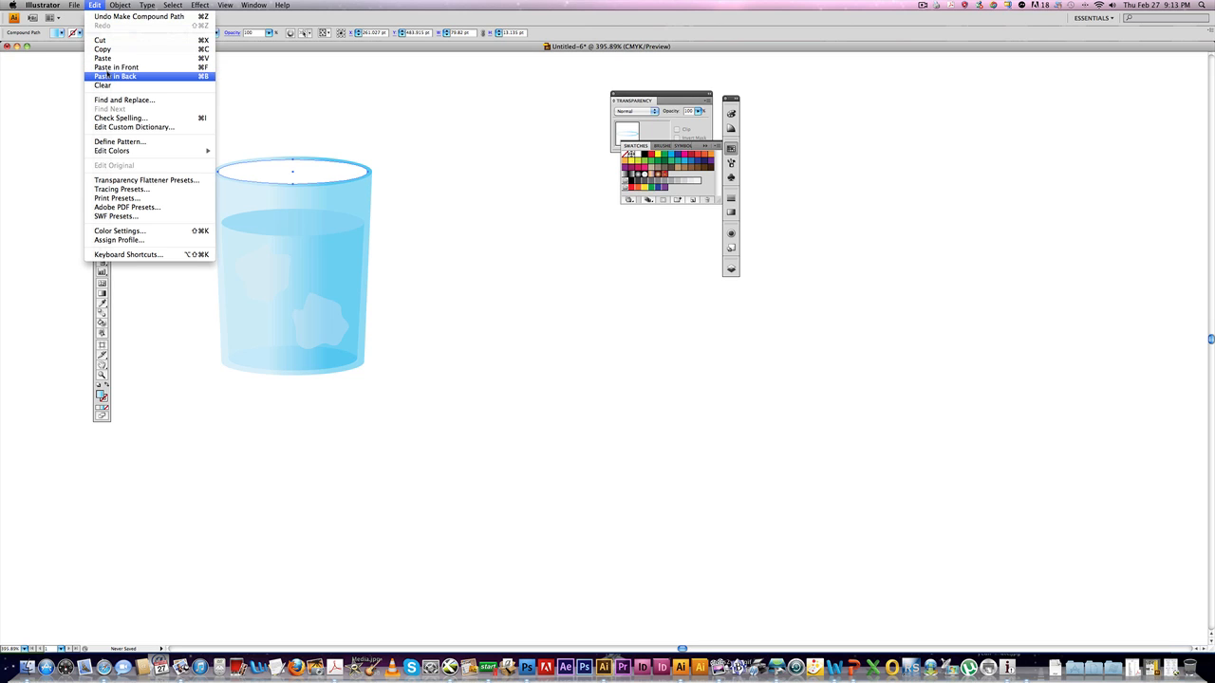
{"action": "left_click", "coordinate": [109, 68]}
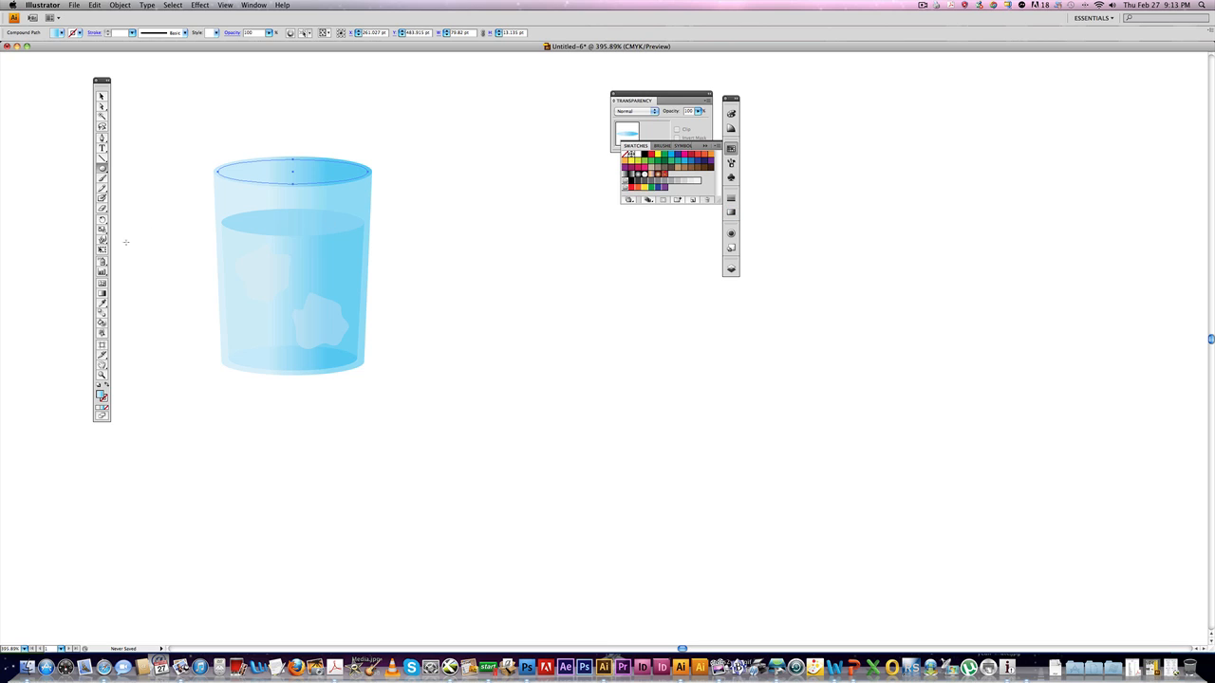
Apply a horizontal gradient across the pasted rim with the Gradient tool, reversing its direction.
{"action": "left_click", "coordinate": [102, 293]}
{"action": "left_click_drag", "start_coordinate": [253, 171], "coordinate": [345, 168]}
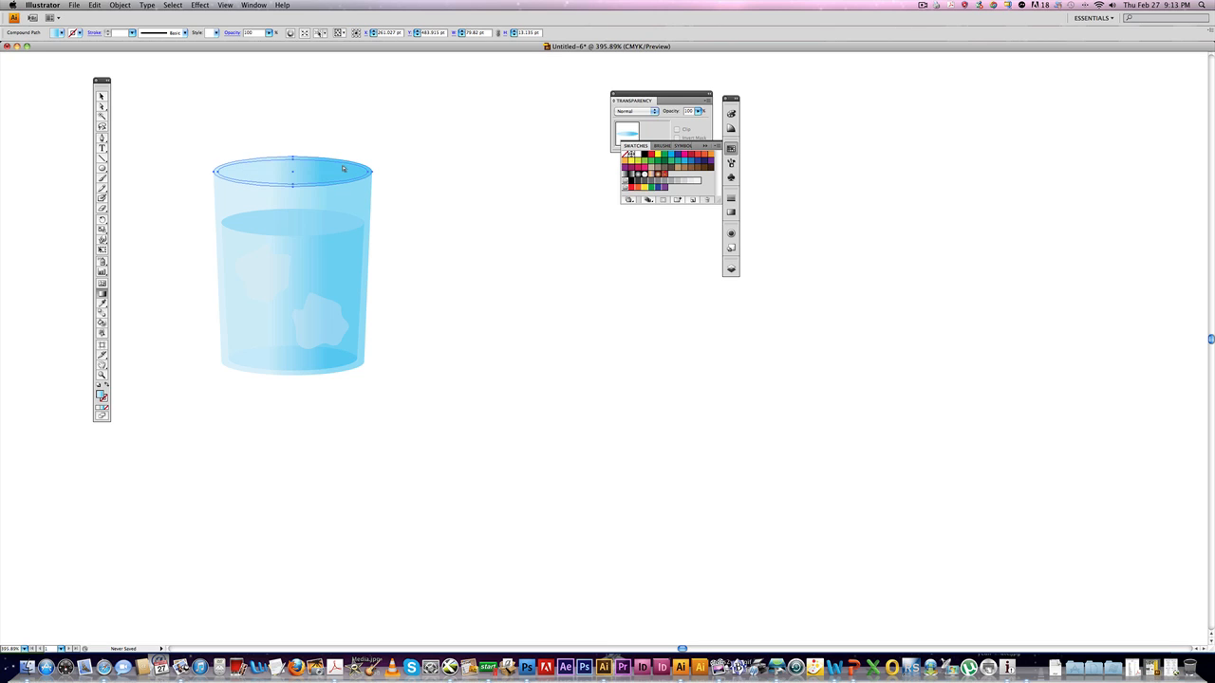
{"action": "left_click", "coordinate": [259, 148]}
{"action": "left_click", "coordinate": [259, 161]}
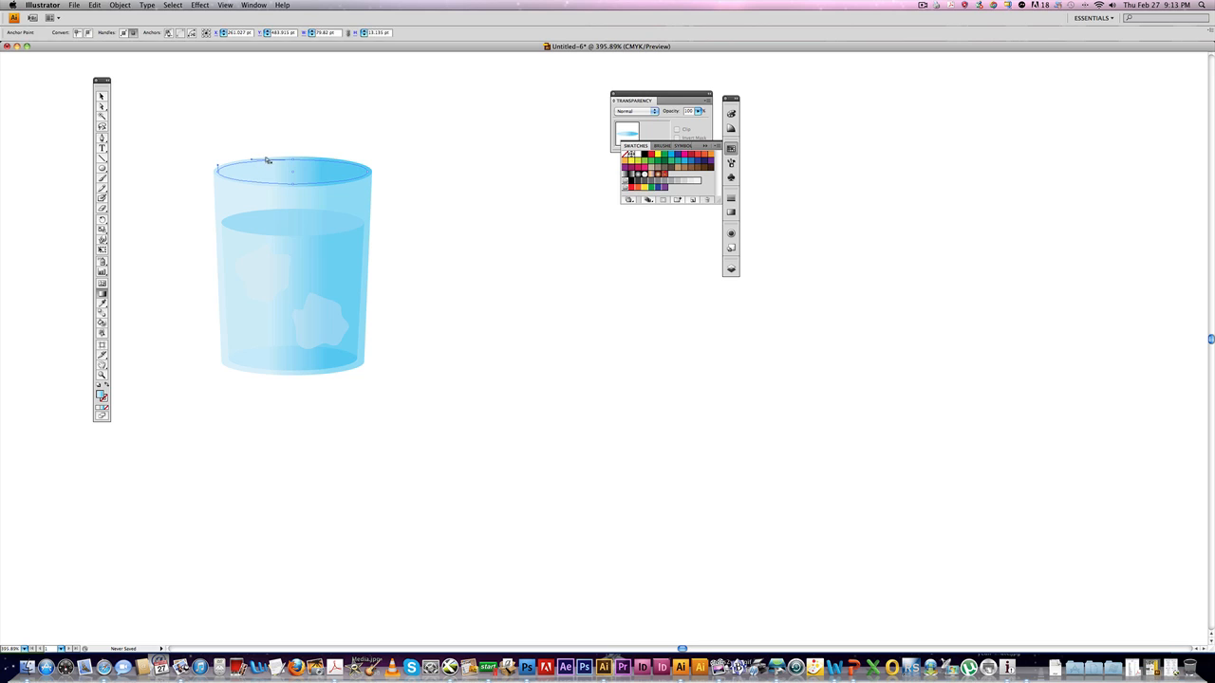
{"action": "left_click", "coordinate": [270, 159]}
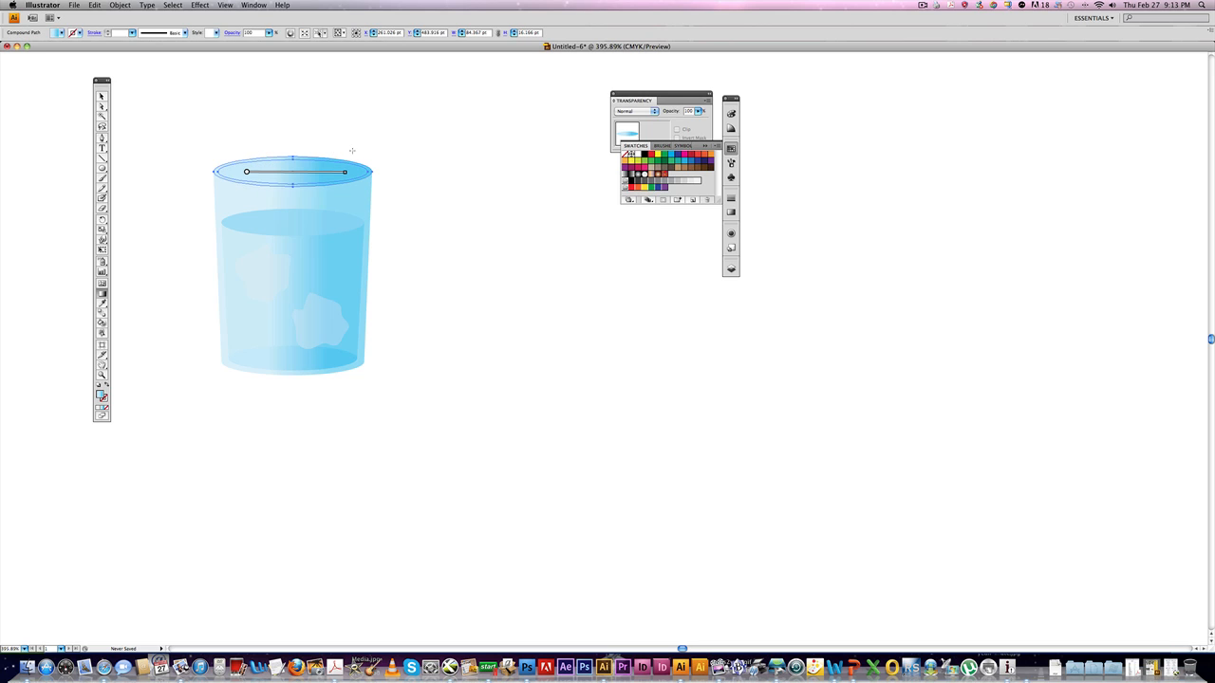
{"action": "left_click_drag", "start_coordinate": [352, 149], "coordinate": [237, 151]}
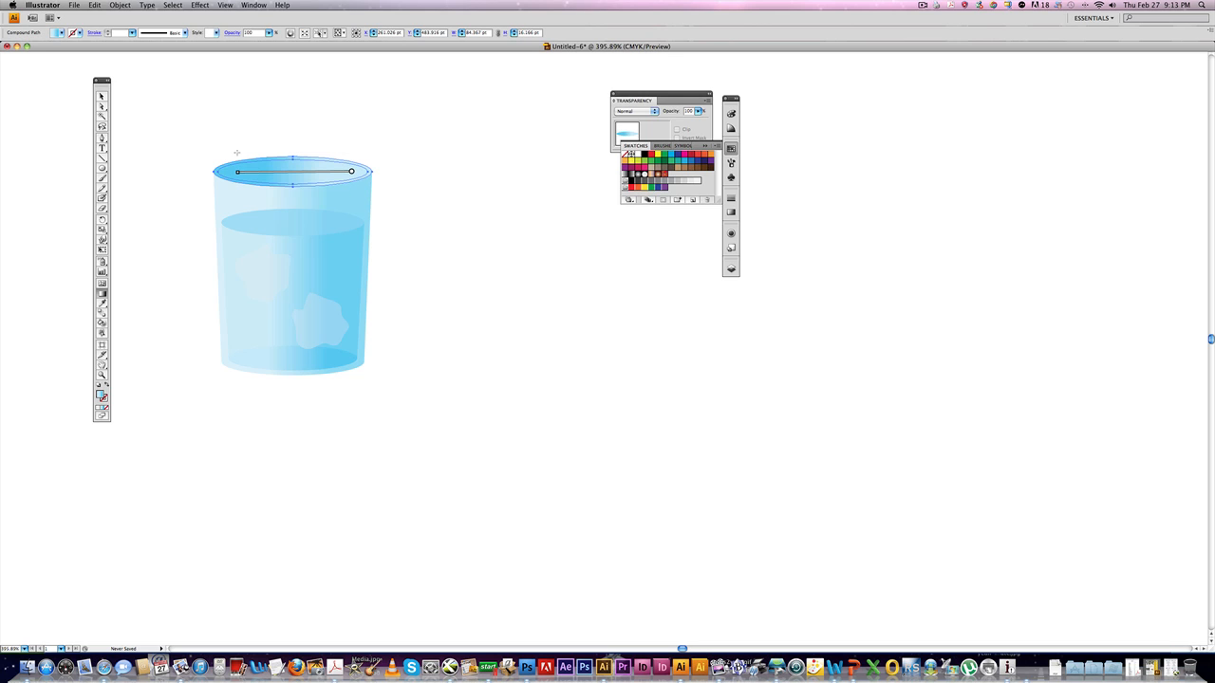
{"action": "left_click", "coordinate": [311, 146], "text": "super"}
{"action": "left_click", "coordinate": [277, 161], "text": "super"}
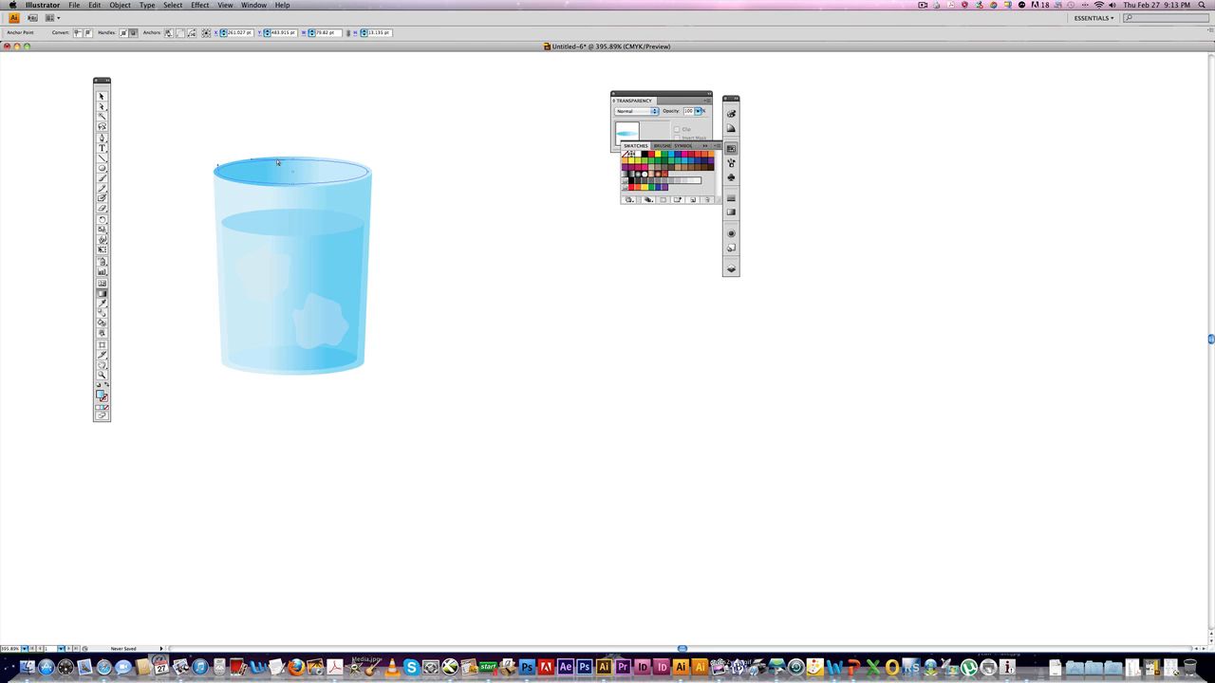
Cut the rim and paste it in front, then redraw its gradient from left to right.
{"action": "key", "text": "super+x"}
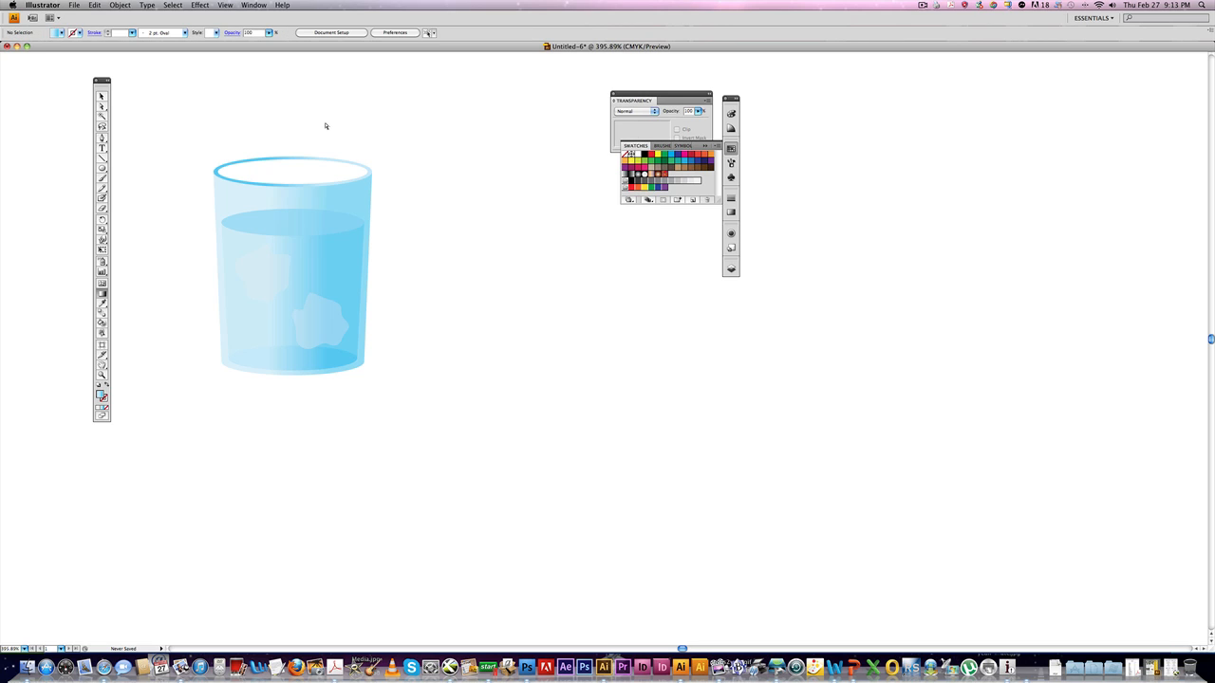
{"action": "key", "text": "super+f"}
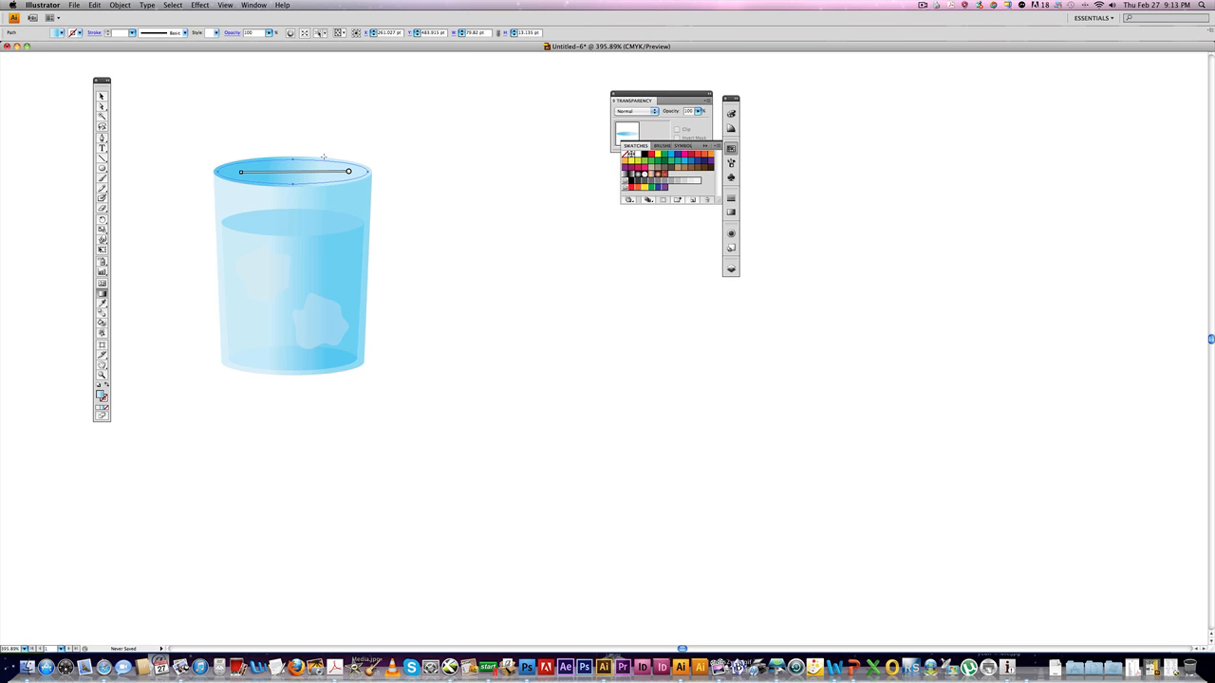
{"action": "left_click_drag", "start_coordinate": [239, 156], "coordinate": [352, 156]}
{"action": "left_click", "coordinate": [445, 154]}
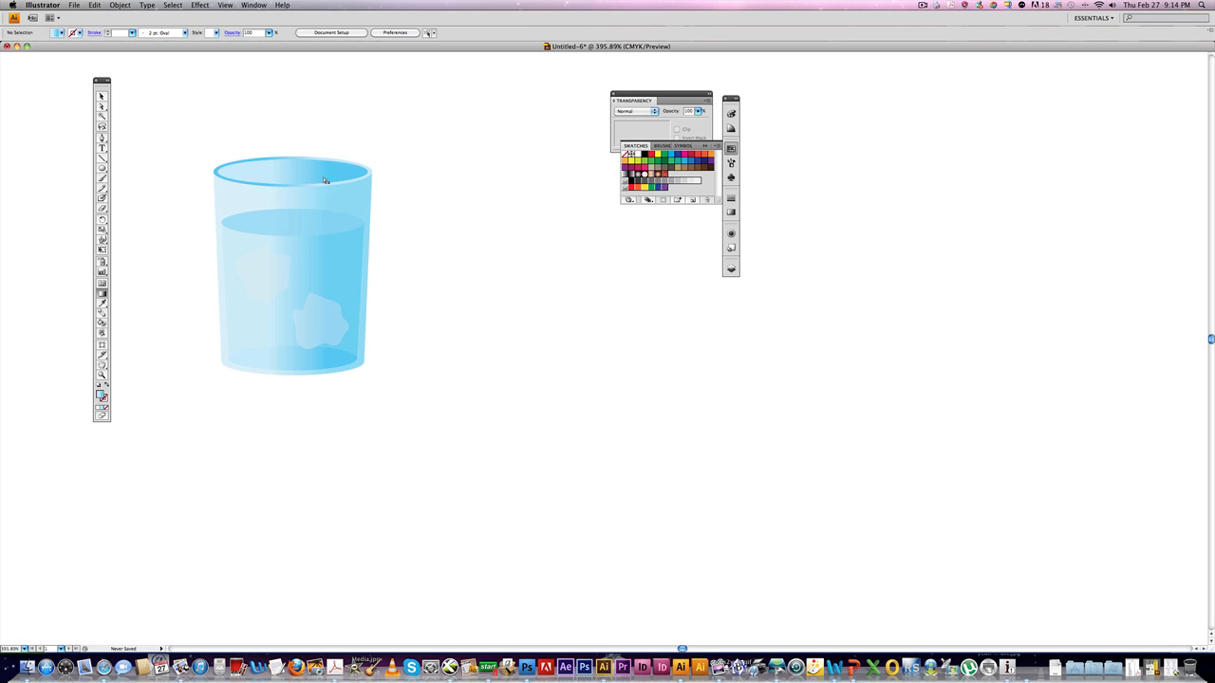
Draw a bent straw path with the Pen tool from above the cup down to its bottom.
{"action": "left_click", "coordinate": [102, 138]}
{"action": "left_click", "coordinate": [384, 106]}
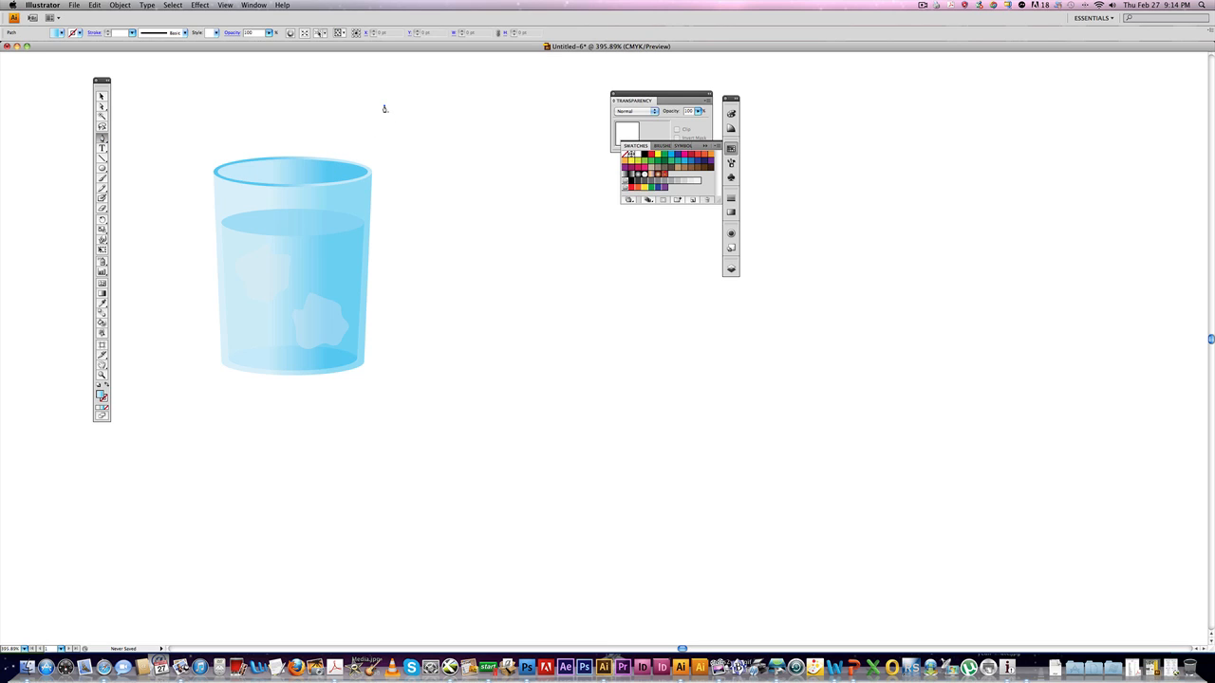
{"action": "left_click", "coordinate": [329, 149]}
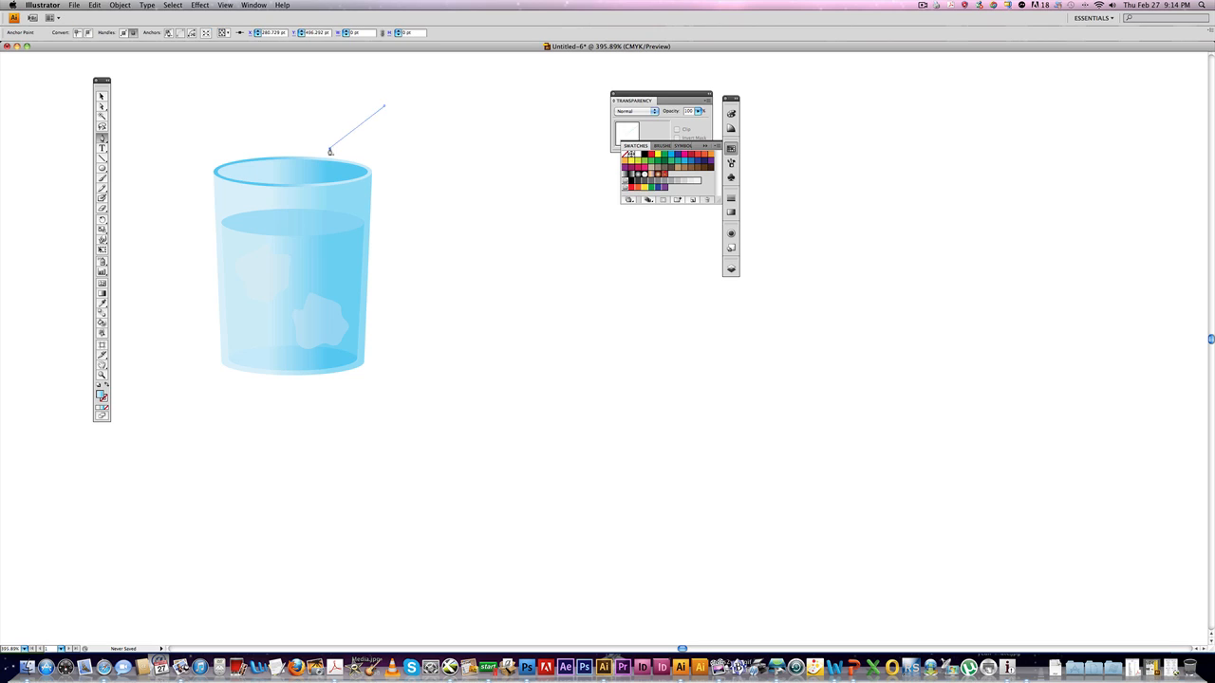
{"action": "left_click", "coordinate": [309, 355]}
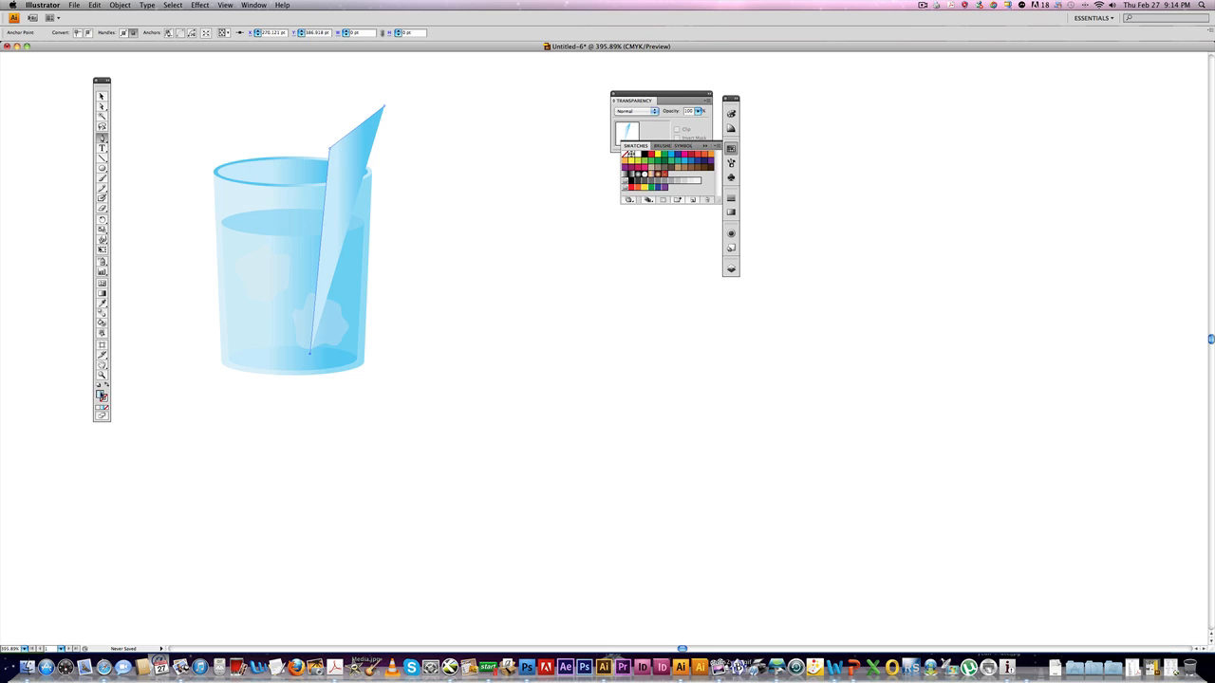
Set the straw's fill to none and its stroke to green.
{"action": "left_click", "coordinate": [99, 406]}
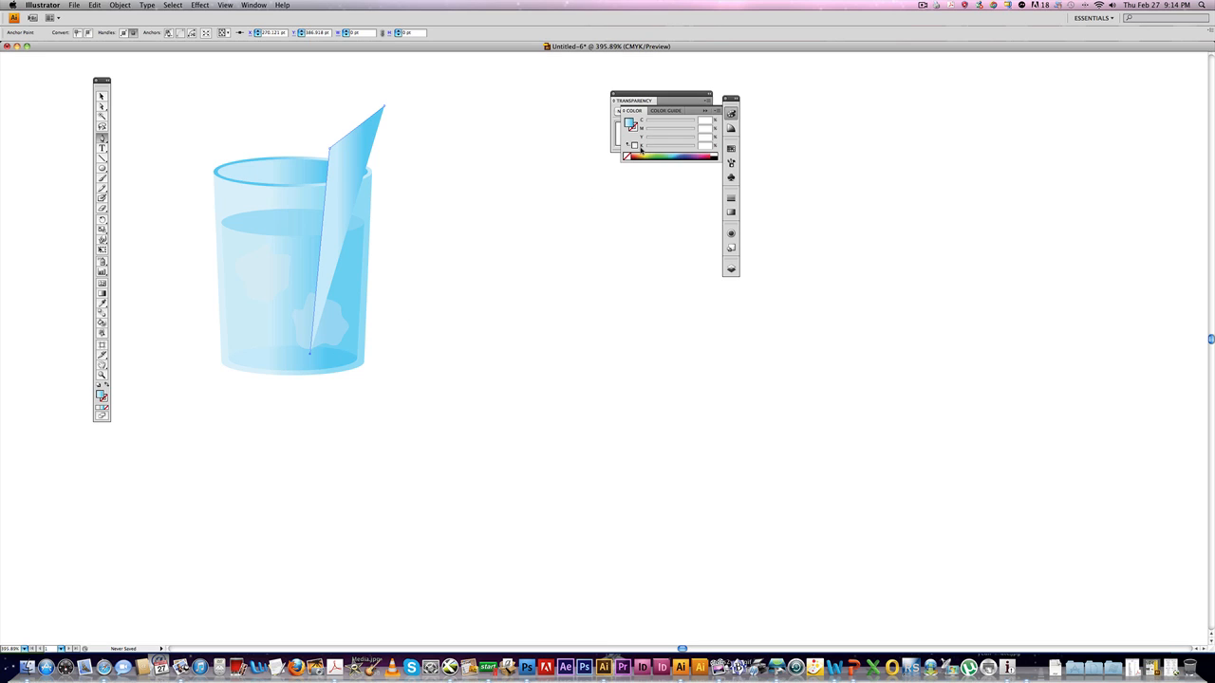
{"action": "left_click", "coordinate": [626, 157]}
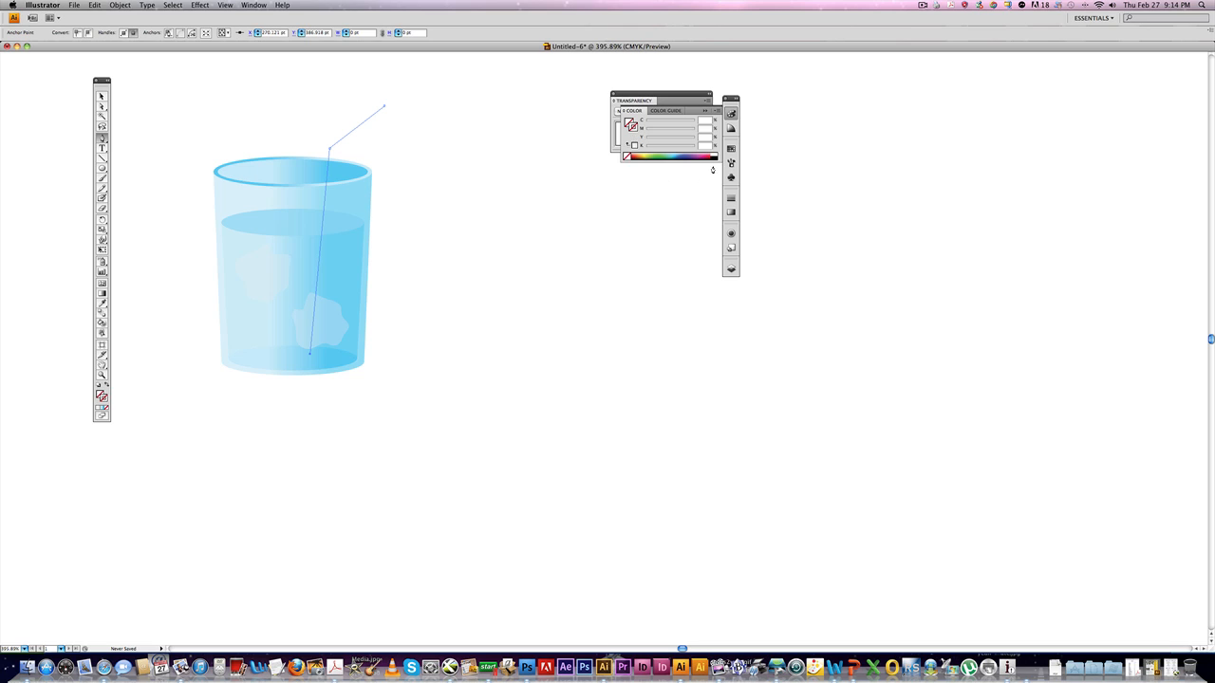
{"action": "left_click", "coordinate": [662, 154]}
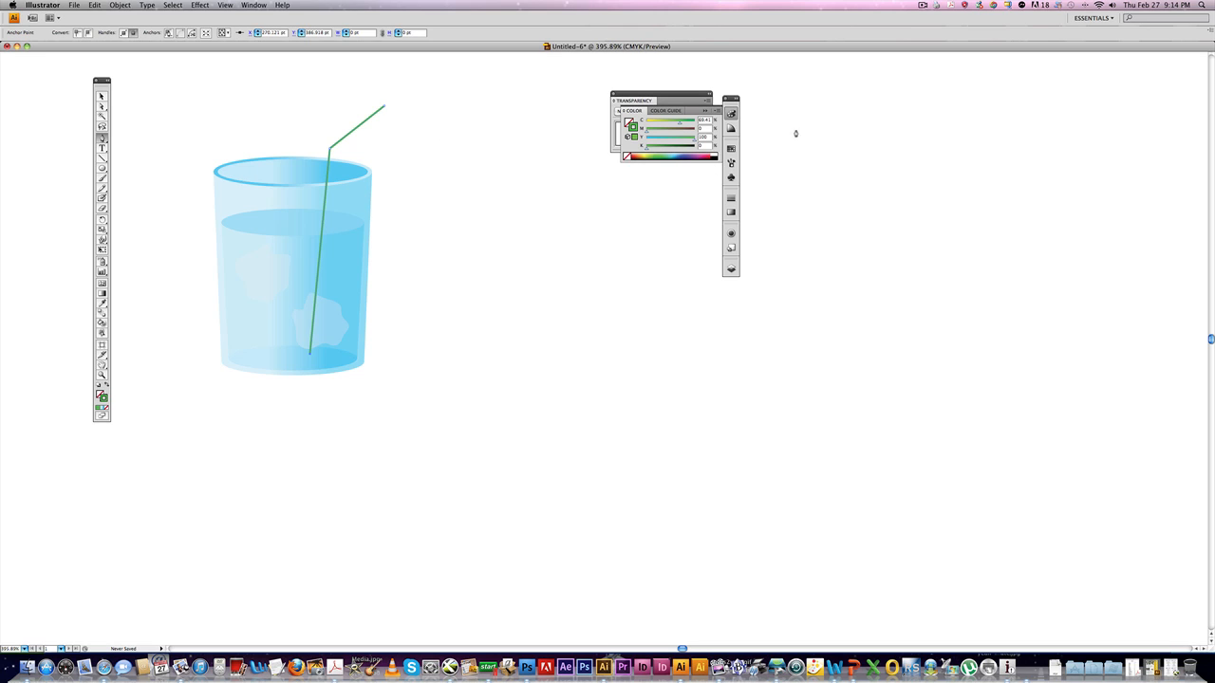
Increase the straw's stroke weight and give it round caps.
{"action": "left_click", "coordinate": [731, 197]}
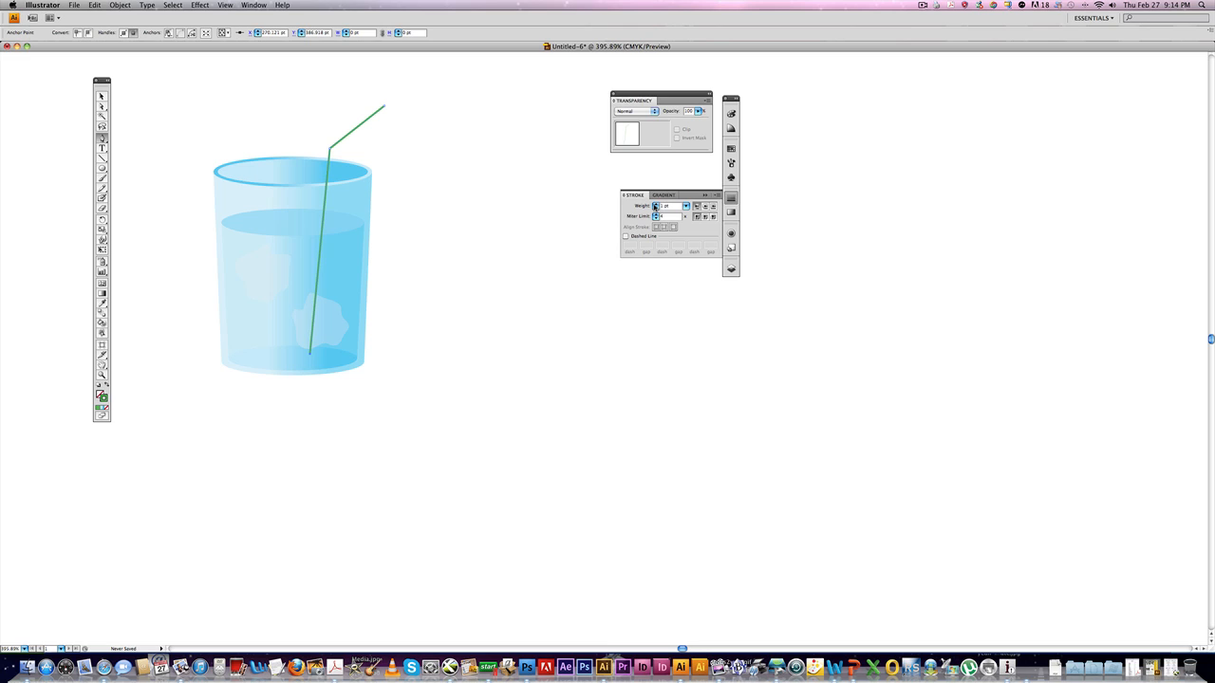
{"action": "left_click", "coordinate": [654, 205]}
{"action": "left_click", "coordinate": [654, 205]}
{"action": "left_click", "coordinate": [654, 205]}
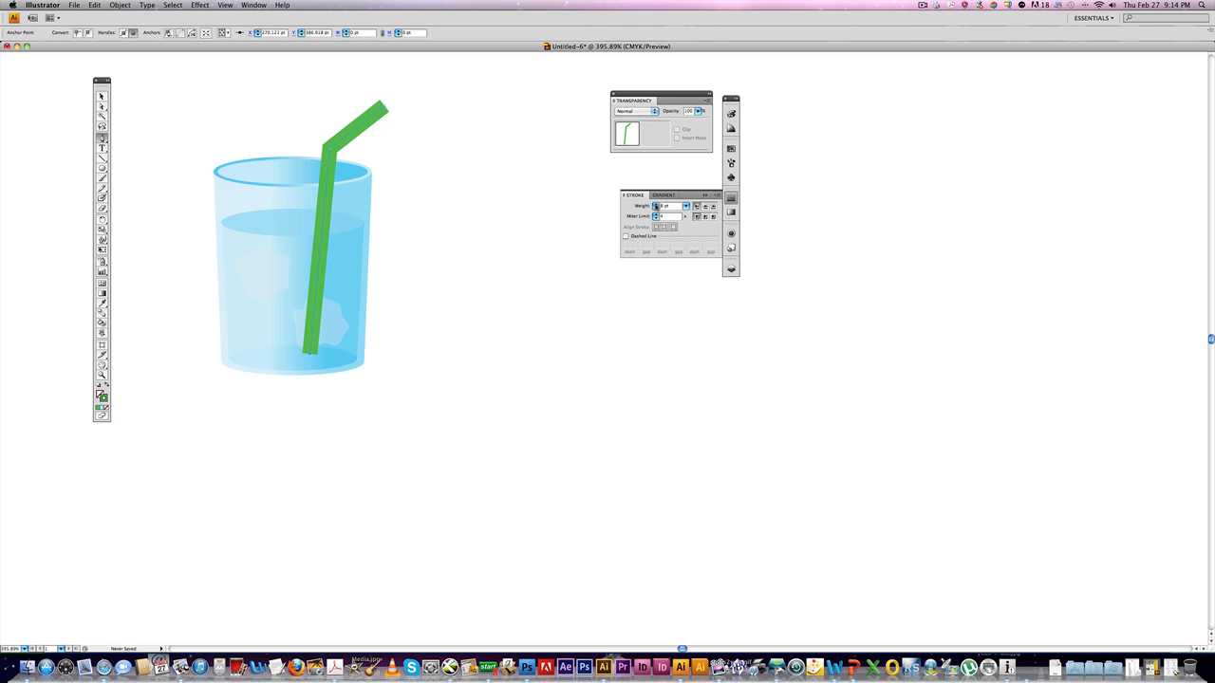
{"action": "left_click", "coordinate": [655, 208]}
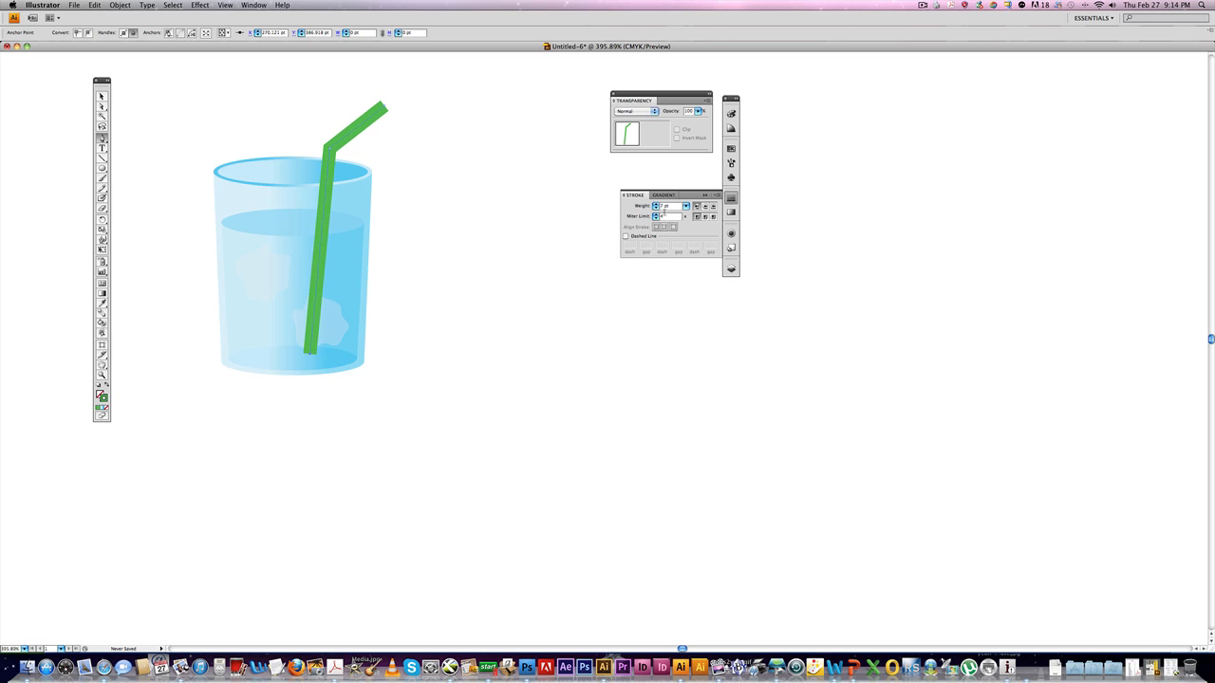
{"action": "left_click", "coordinate": [655, 209]}
{"action": "left_click", "coordinate": [705, 206]}
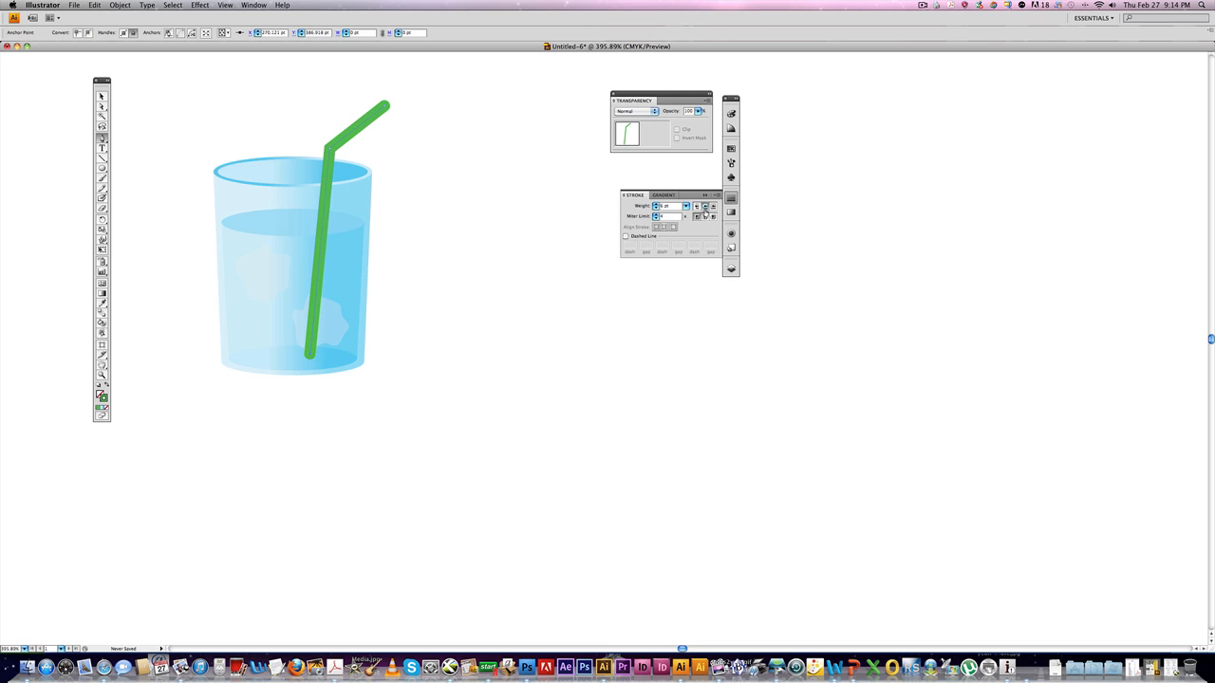
Give the straw round joins and convert its stroke into an outlined shape with Outline Stroke.
{"action": "left_click", "coordinate": [706, 218]}
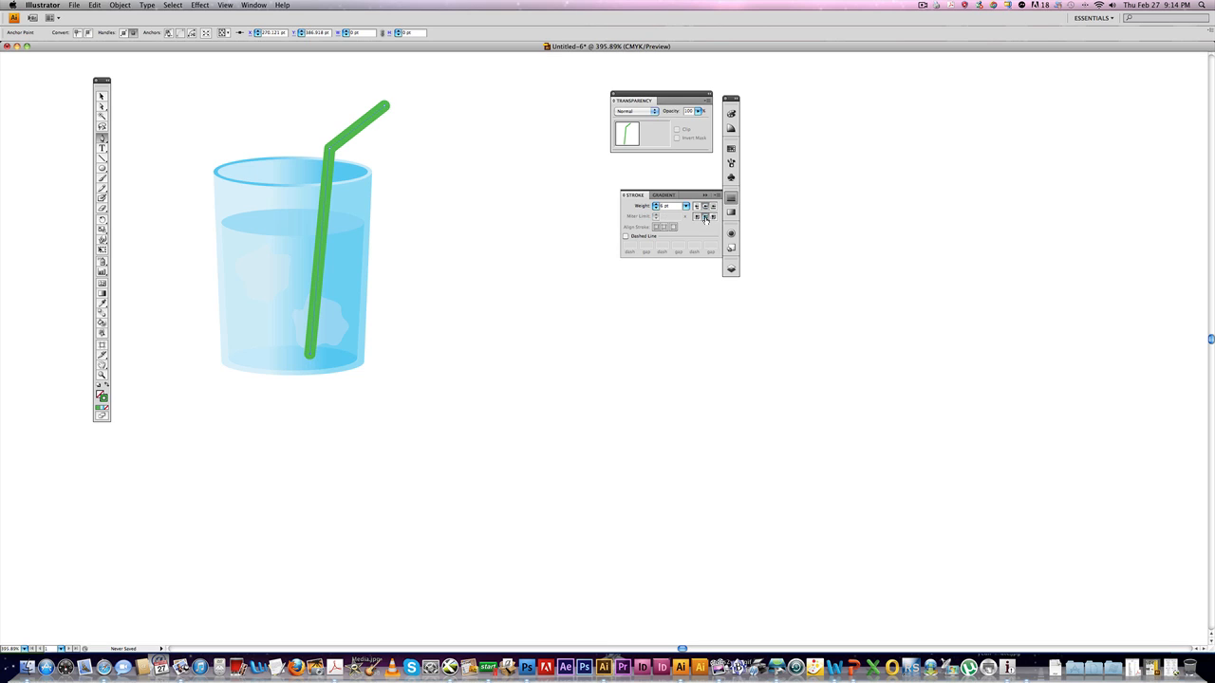
{"action": "left_click", "coordinate": [461, 160], "text": "super"}
{"action": "left_click", "coordinate": [343, 141], "text": "super"}
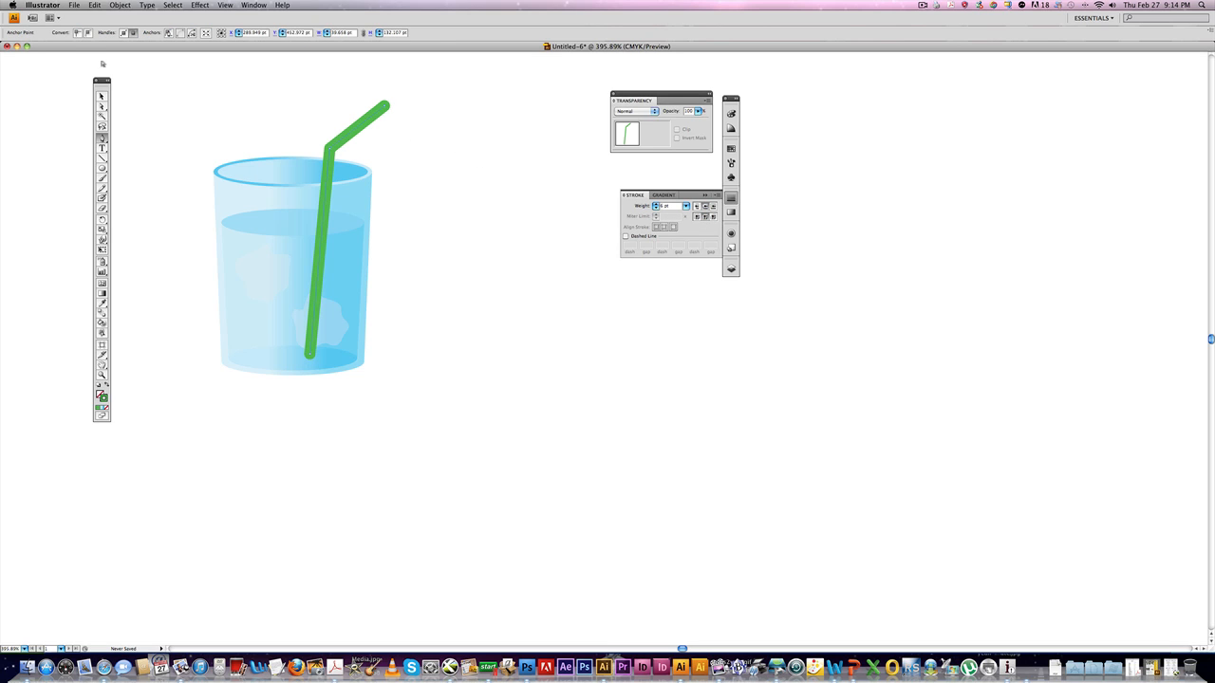
{"action": "left_click", "coordinate": [129, 5]}
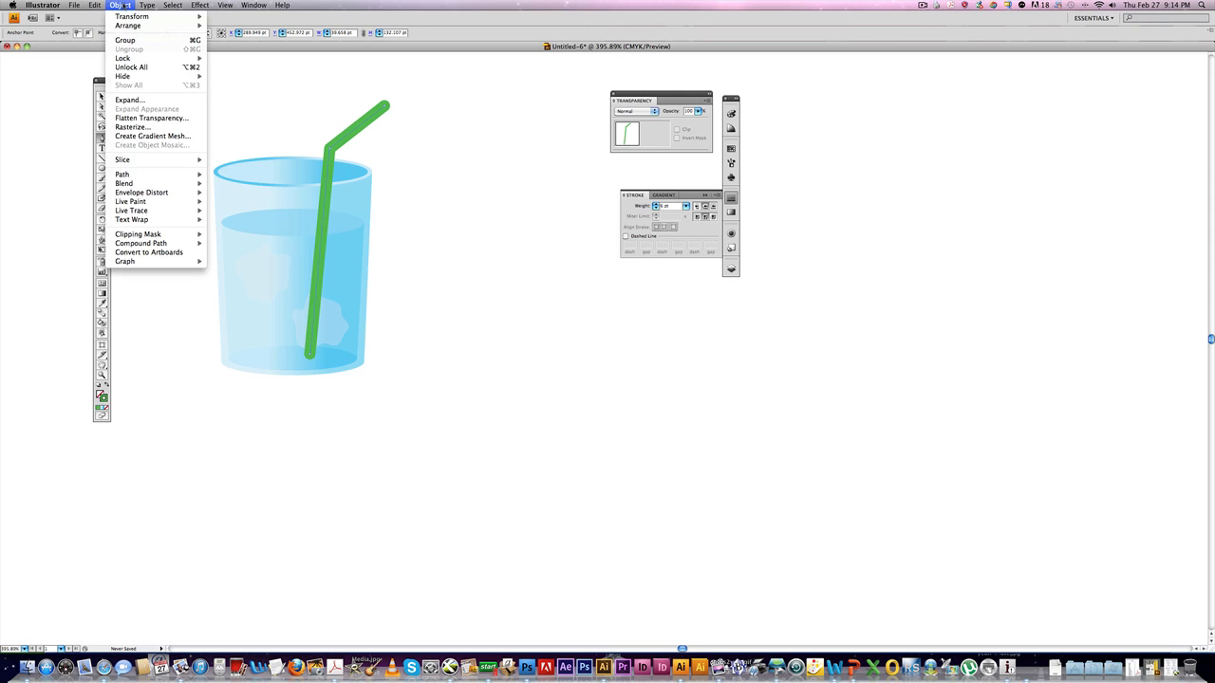
{"action": "mouse_move", "coordinate": [132, 175]}
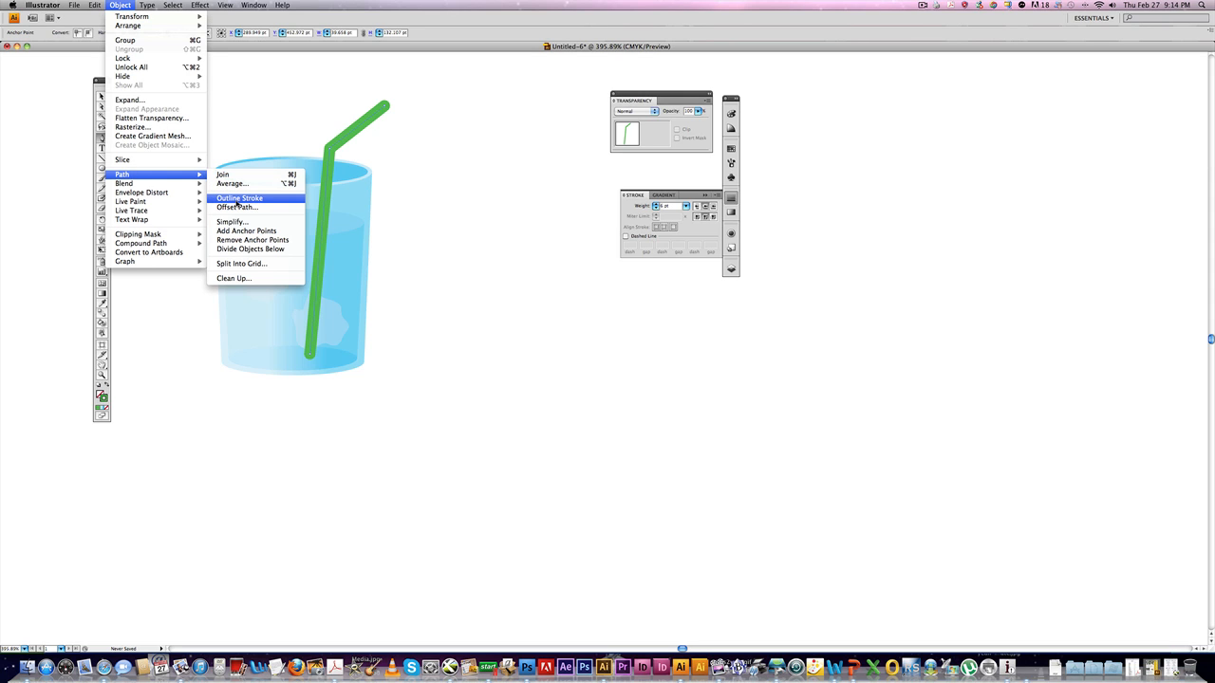
{"action": "left_click", "coordinate": [239, 198]}
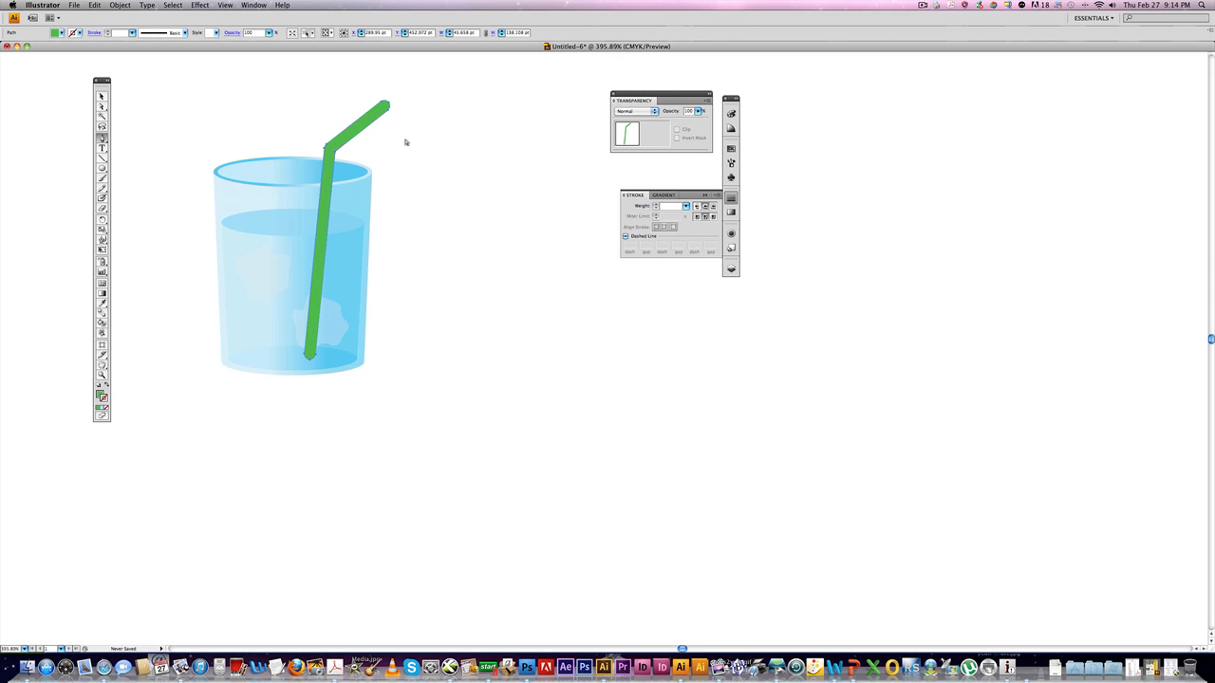
Shift the outlined straw back in the stacking order so it sits inside the glass behind its front.
{"action": "key", "text": "super+y"}
{"action": "key", "text": "super+y"}
{"action": "key", "text": "super+bracketleft"}
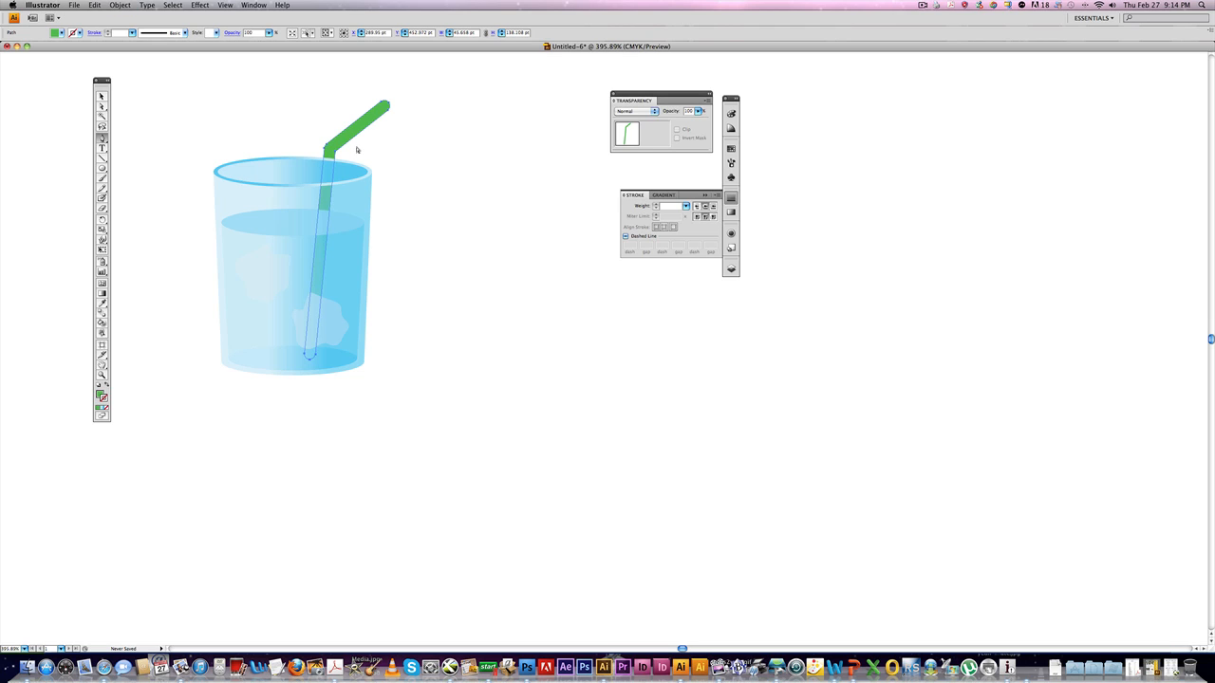
{"action": "key", "text": "super+bracketright"}
{"action": "key", "text": "super+bracketright"}
{"action": "key", "text": "super+bracketright"}
{"action": "key", "text": "super+bracketright"}
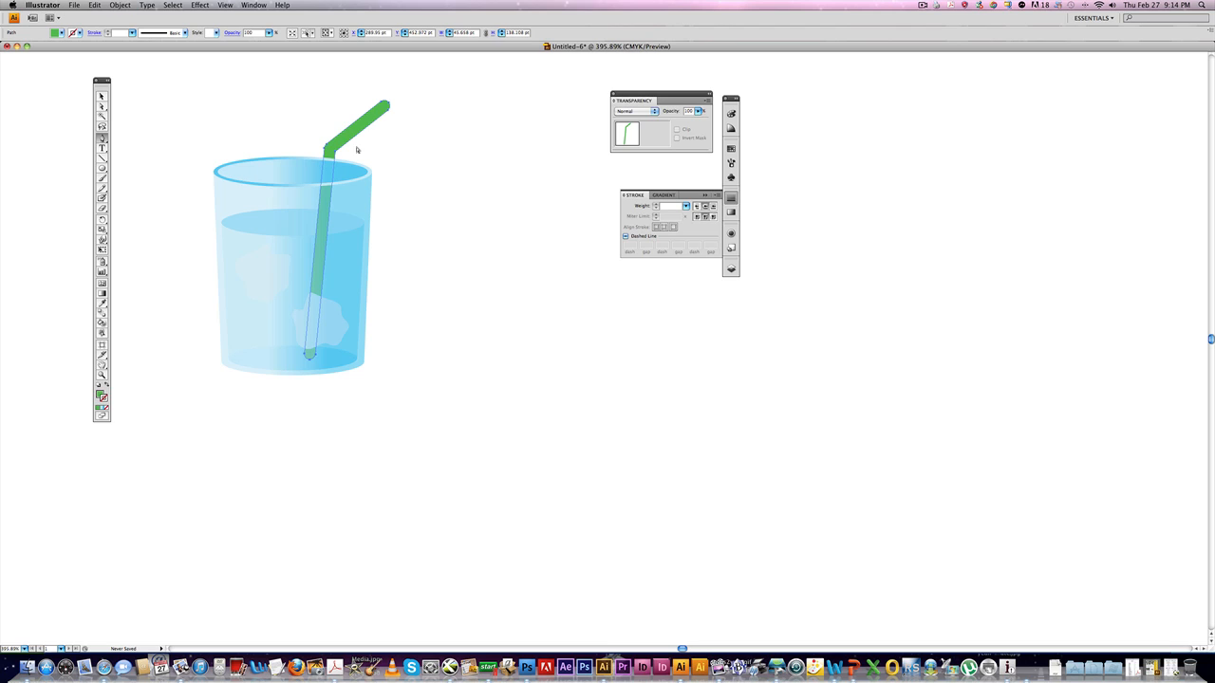
{"action": "key", "text": "super+bracketleft"}
Zoom in on the rim, select the straw, and paste a copy of it in front.
{"action": "left_click", "coordinate": [413, 136]}
{"action": "left_click", "coordinate": [370, 168]}
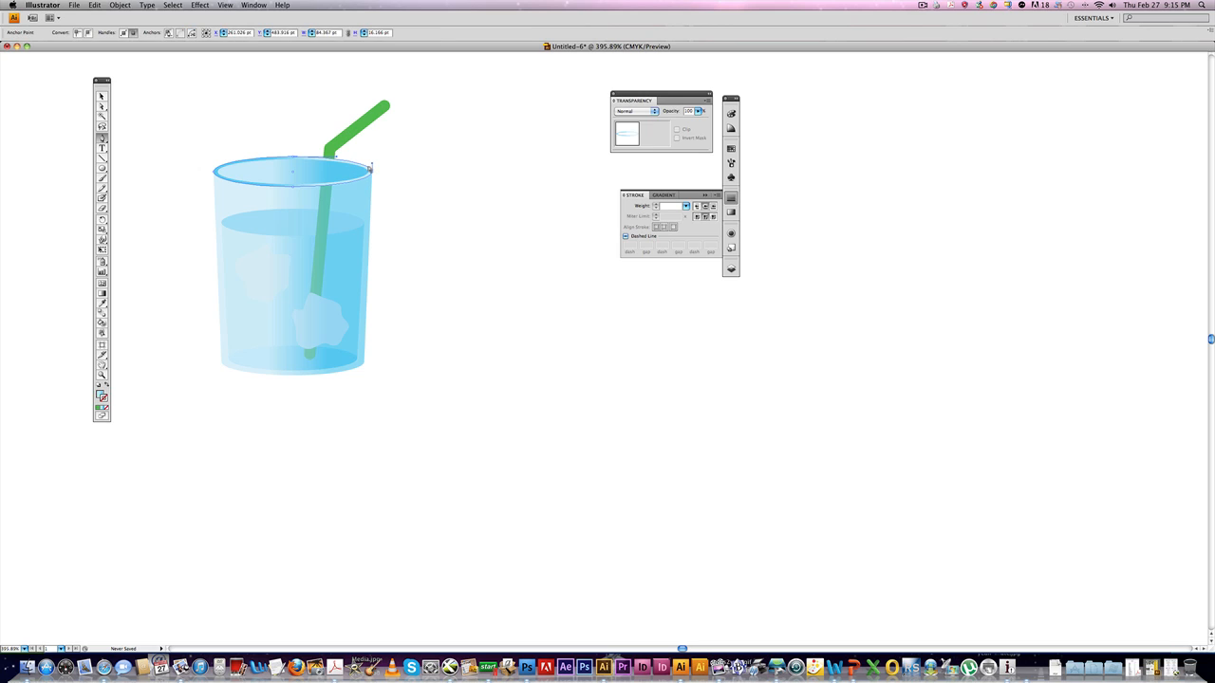
{"action": "left_click", "coordinate": [370, 170], "text": "super"}
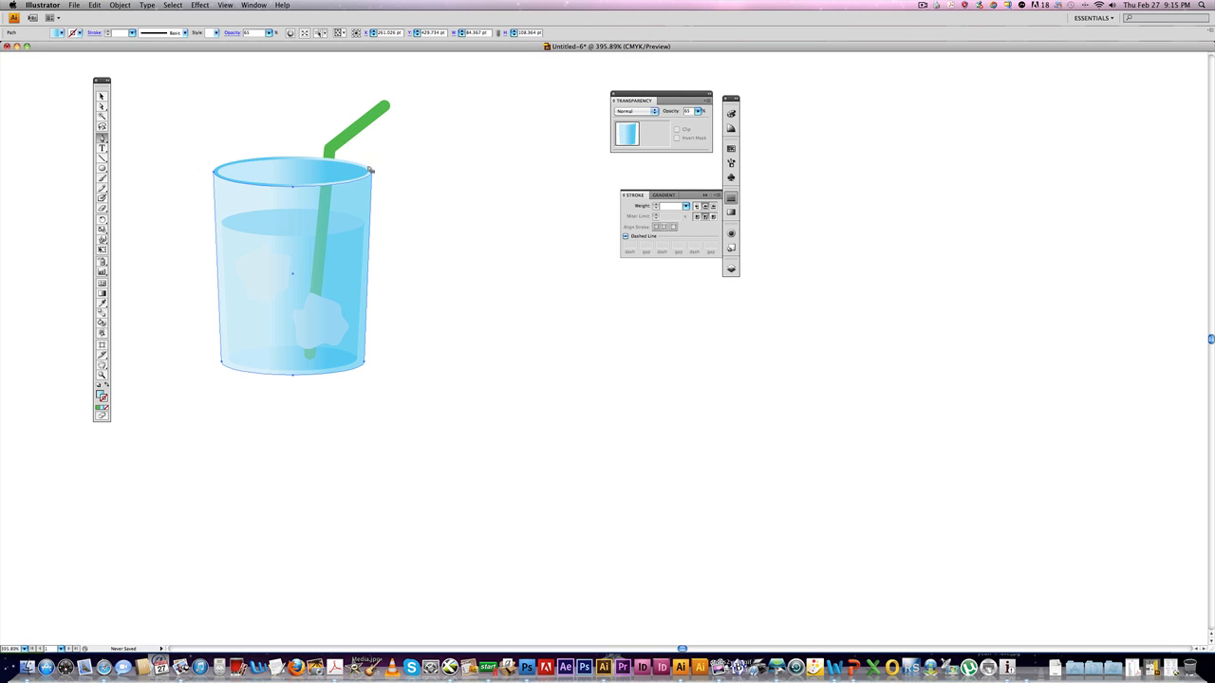
{"action": "left_click", "coordinate": [388, 171], "text": "super"}
{"action": "left_click", "coordinate": [102, 95]}
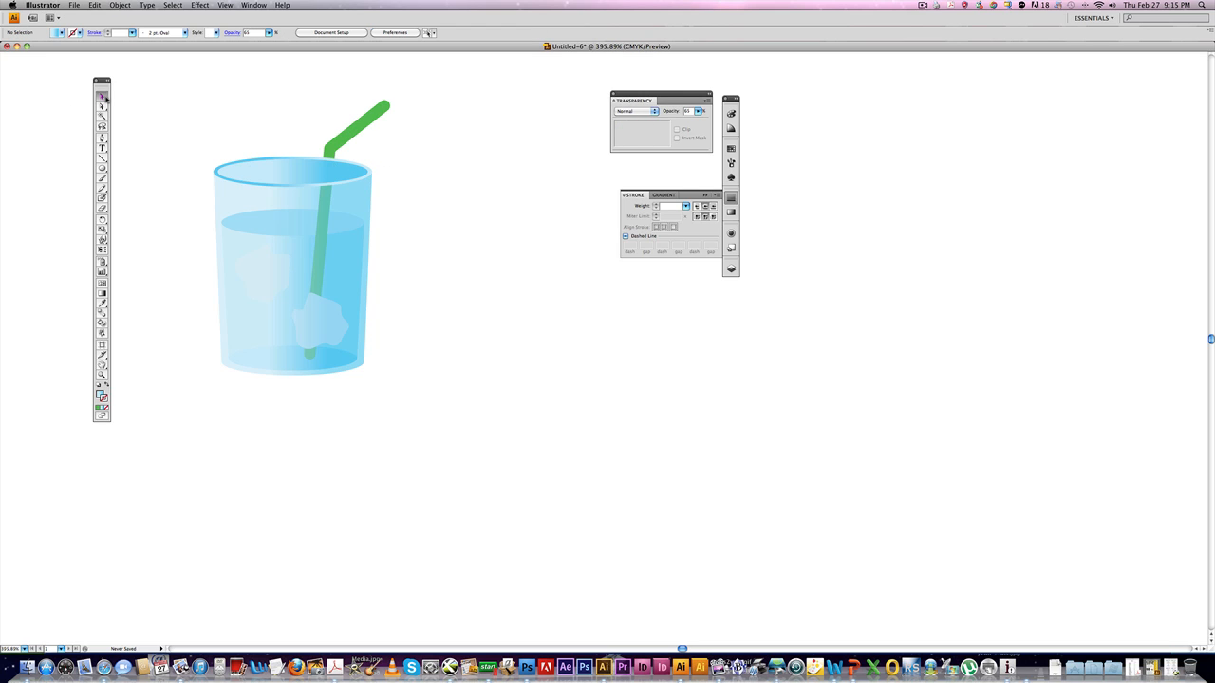
{"action": "left_click", "coordinate": [306, 159]}
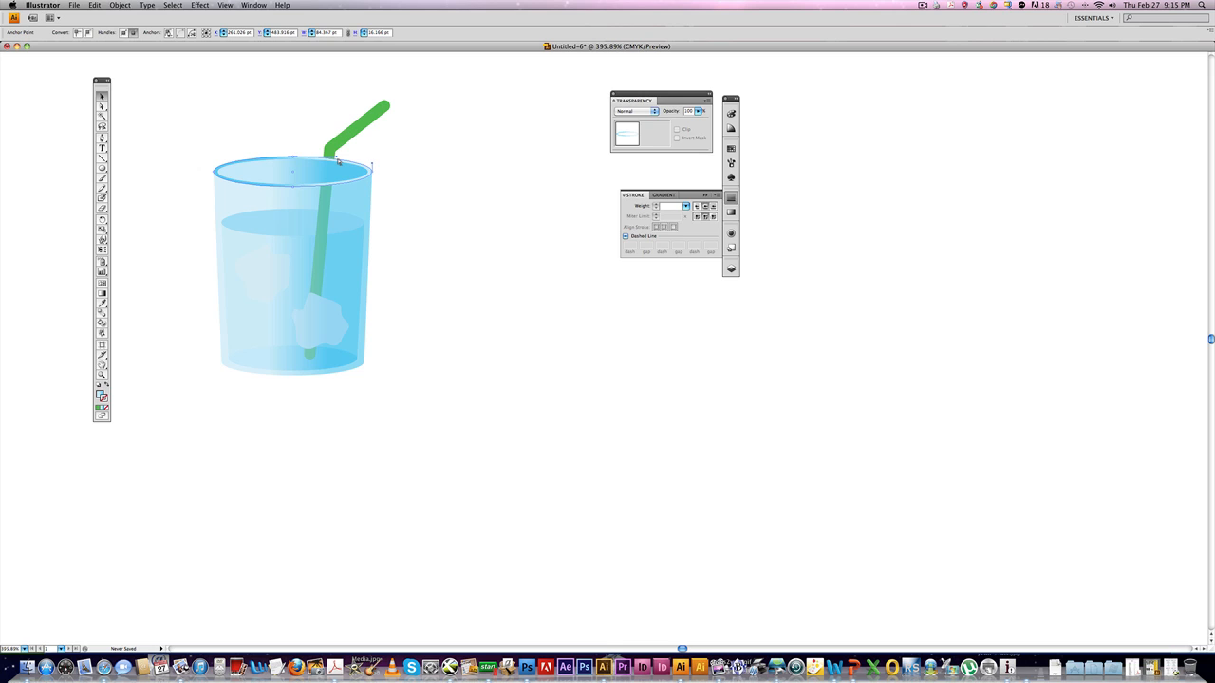
{"action": "left_click", "coordinate": [369, 164]}
{"action": "left_click_drag", "start_coordinate": [275, 116], "coordinate": [420, 244]}
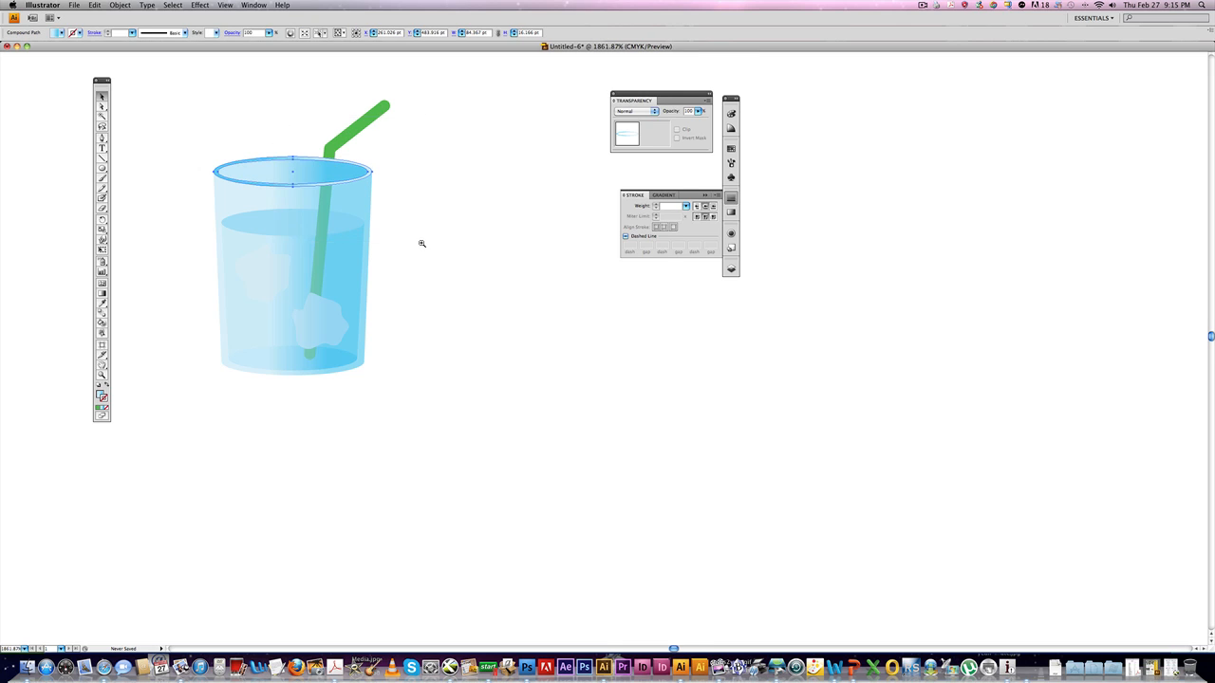
{"action": "left_click", "coordinate": [497, 222]}
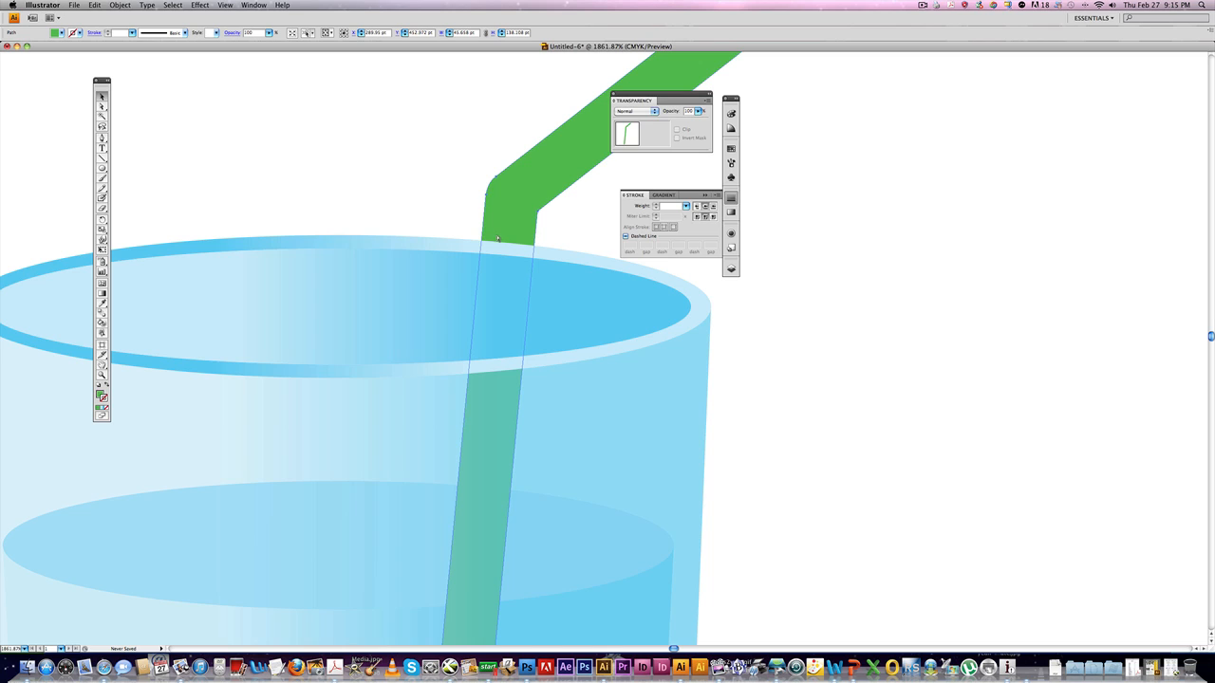
{"action": "key", "text": "ctrl+y"}
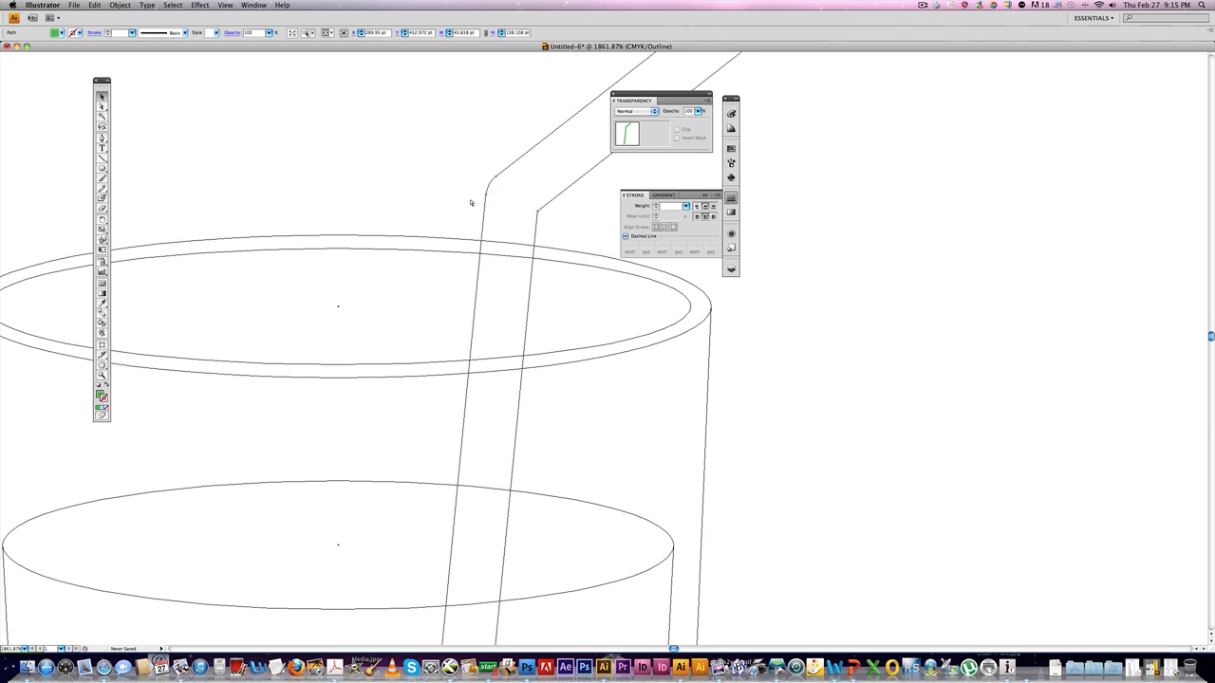
{"action": "left_click", "coordinate": [92, 6]}
{"action": "left_click", "coordinate": [106, 44]}
{"action": "left_click", "coordinate": [97, 7]}
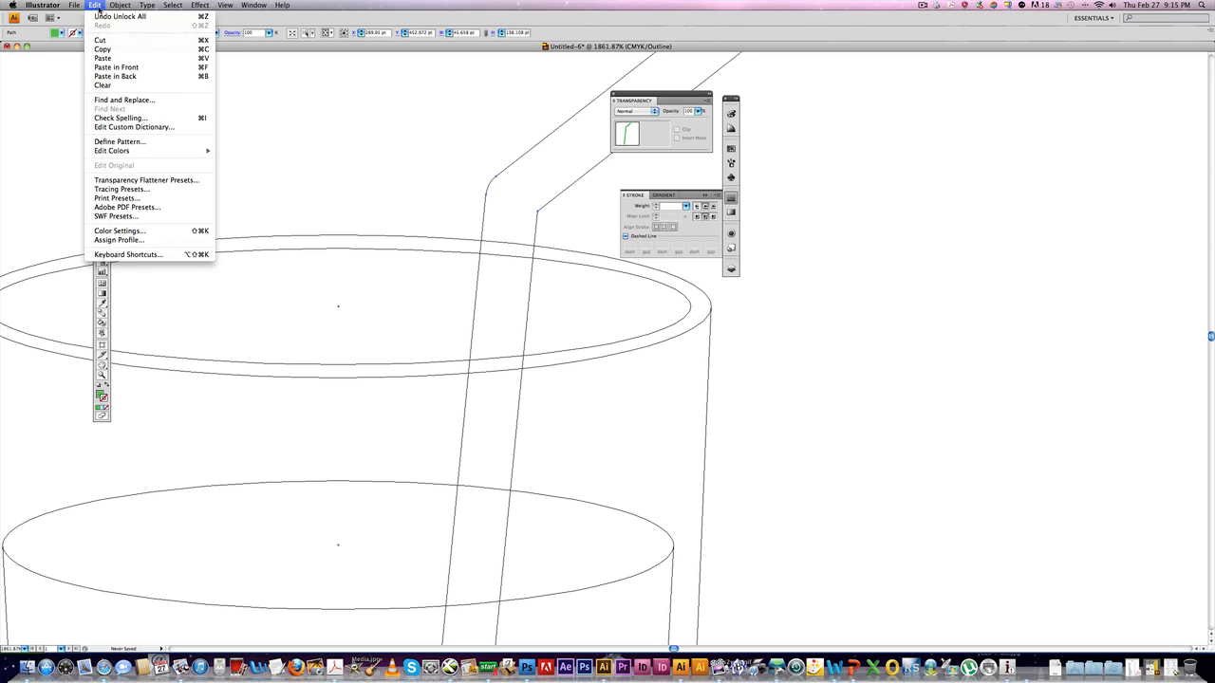
{"action": "left_click", "coordinate": [107, 68]}
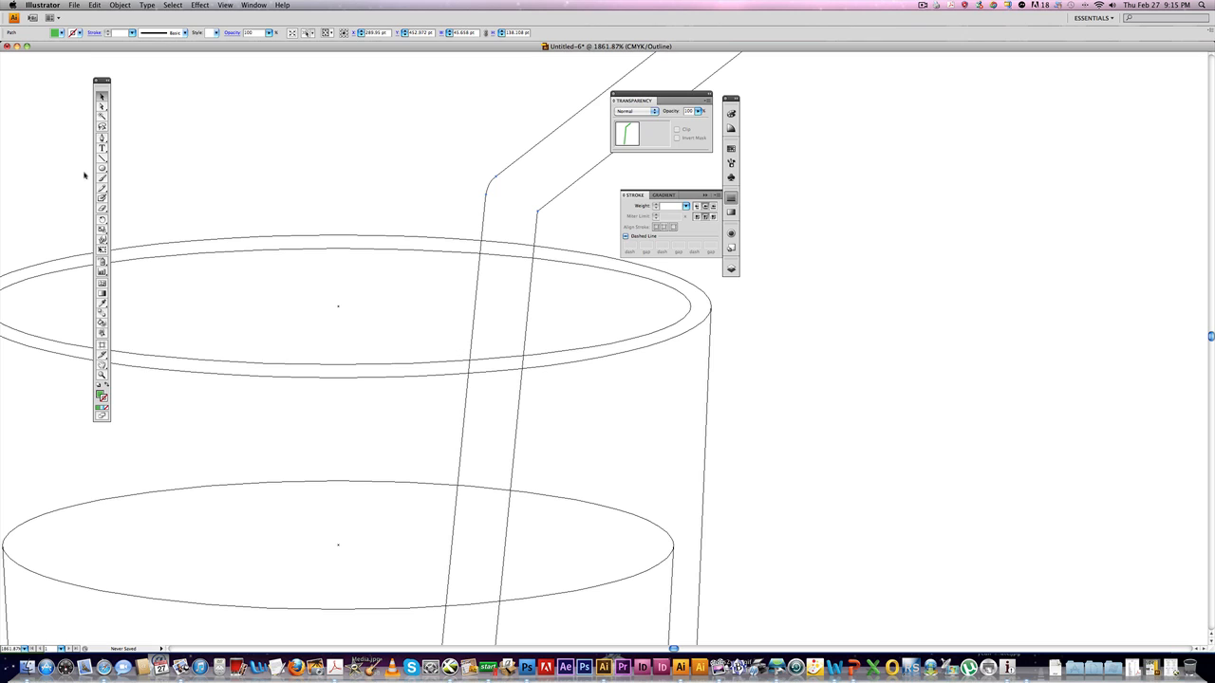
Add anchor points where the straw copy's two edges cross the rim's front edge.
{"action": "left_click", "coordinate": [101, 139]}
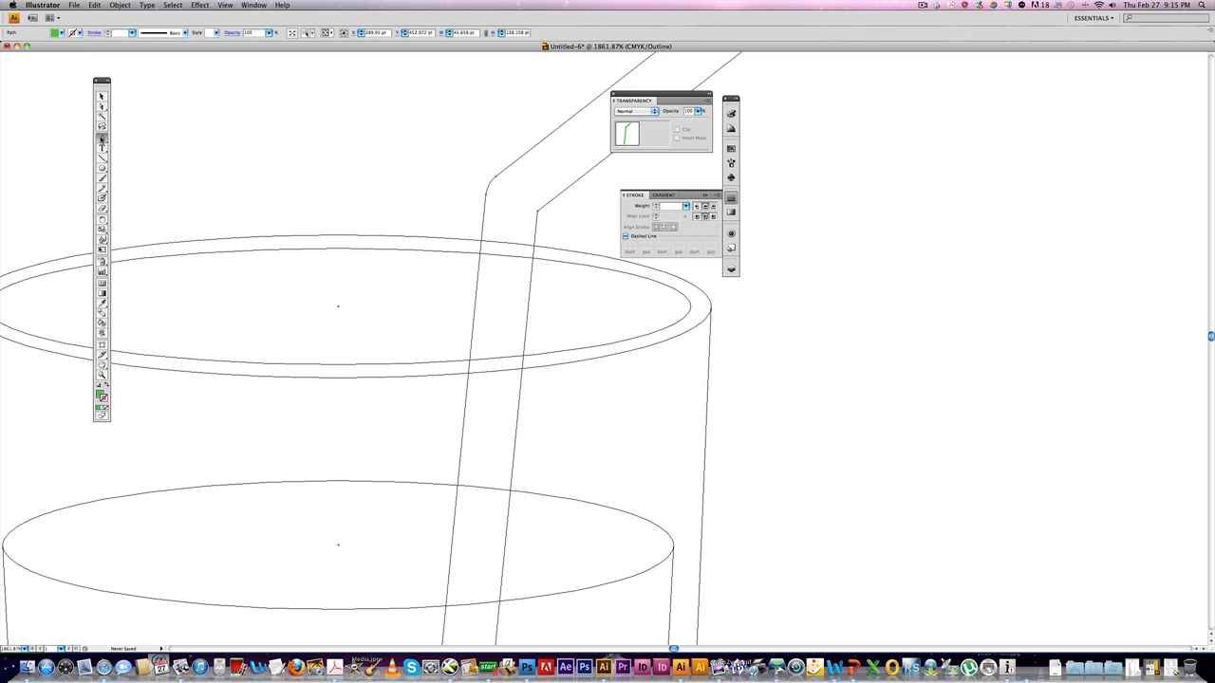
{"action": "left_click", "coordinate": [470, 363]}
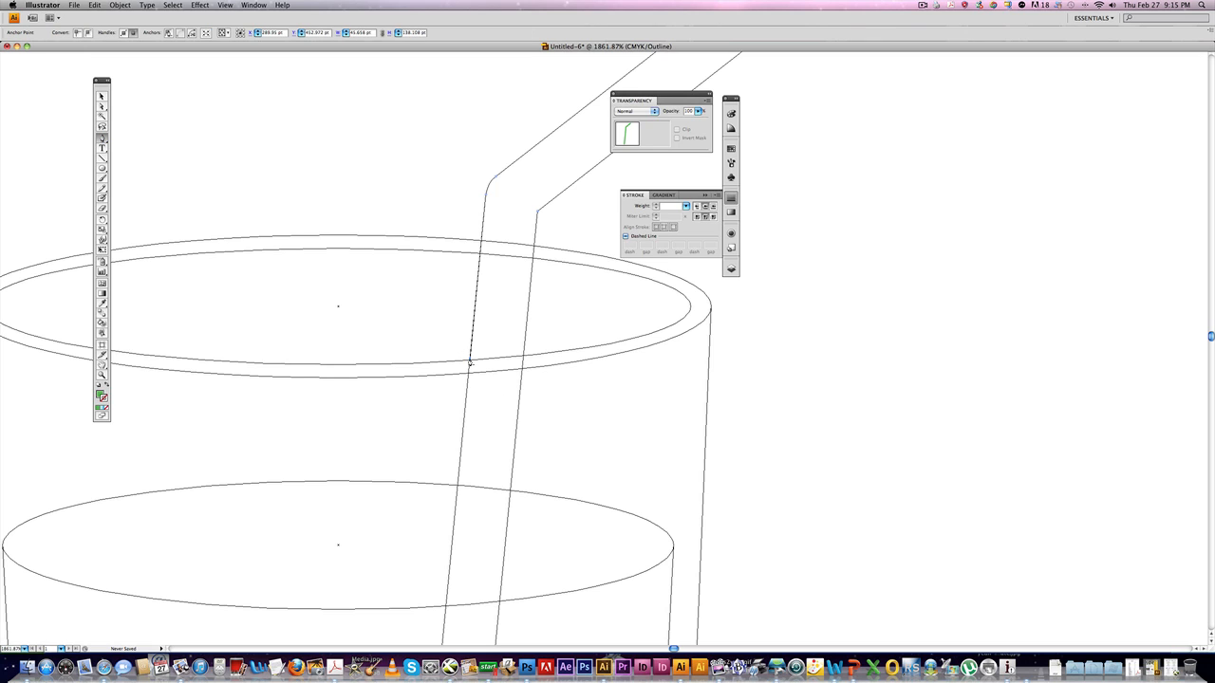
{"action": "left_click", "coordinate": [523, 357]}
{"action": "left_click", "coordinate": [524, 386], "text": "super"}
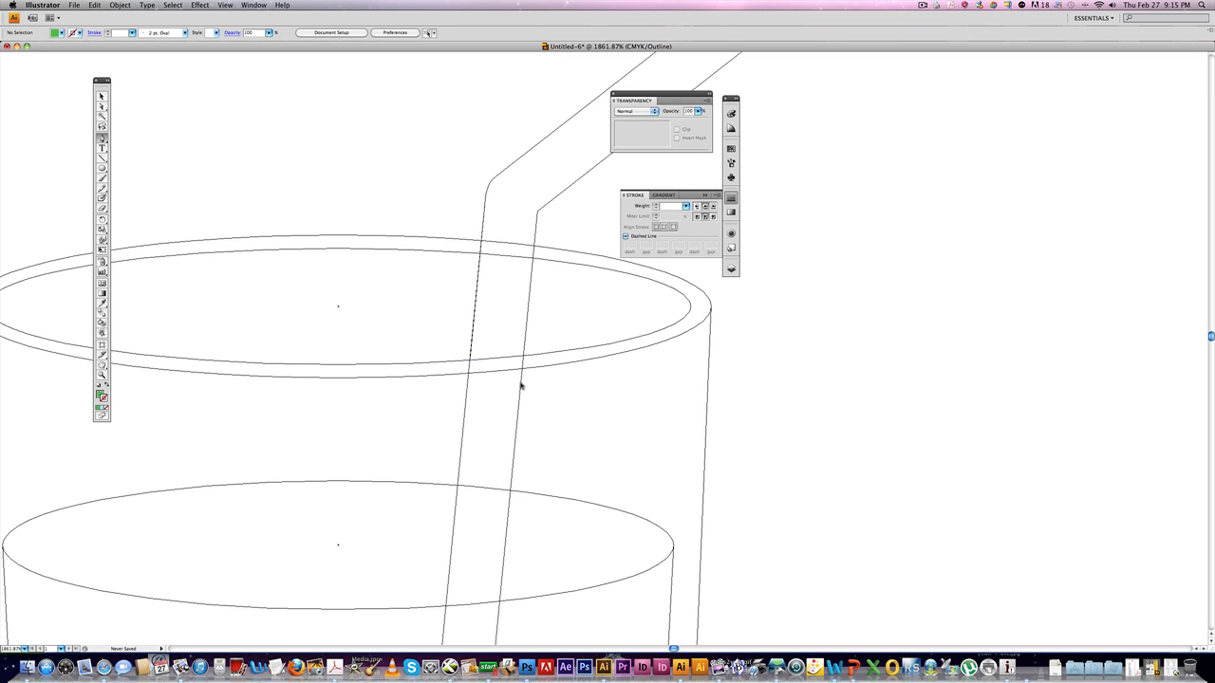
{"action": "left_click", "coordinate": [521, 386], "text": "super"}
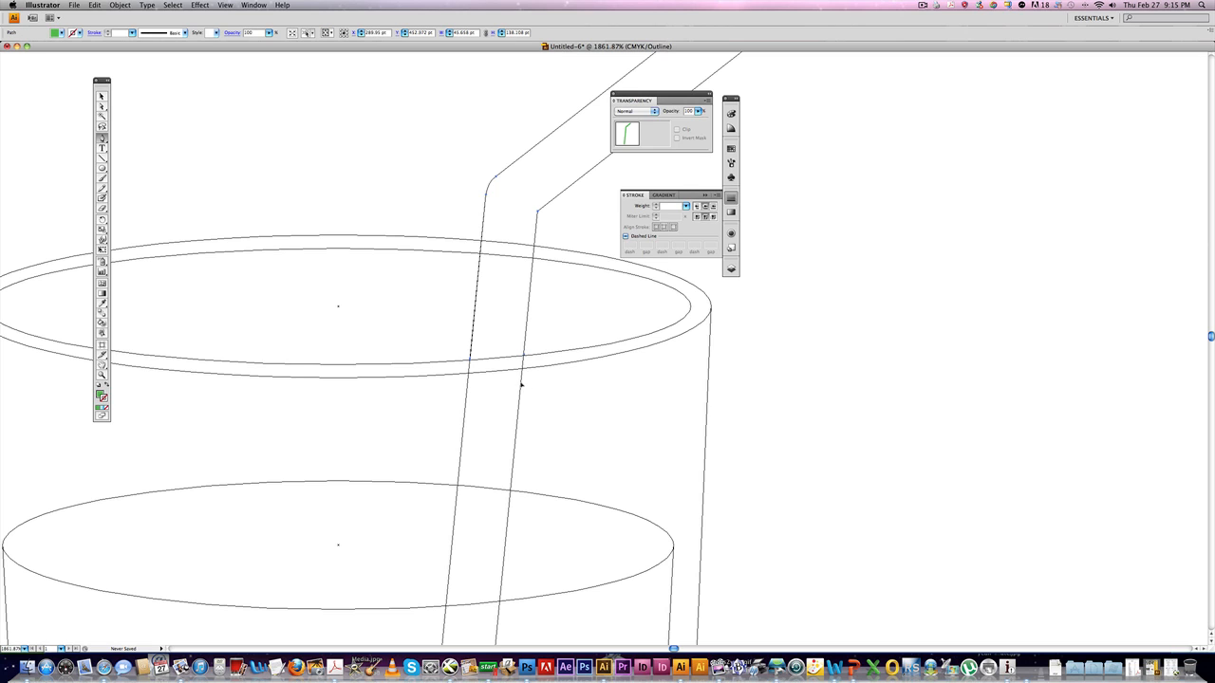
Delete the straw copy's segments below the rim so only its upper part remains.
{"action": "left_click", "coordinate": [102, 107]}
{"action": "left_click", "coordinate": [465, 345]}
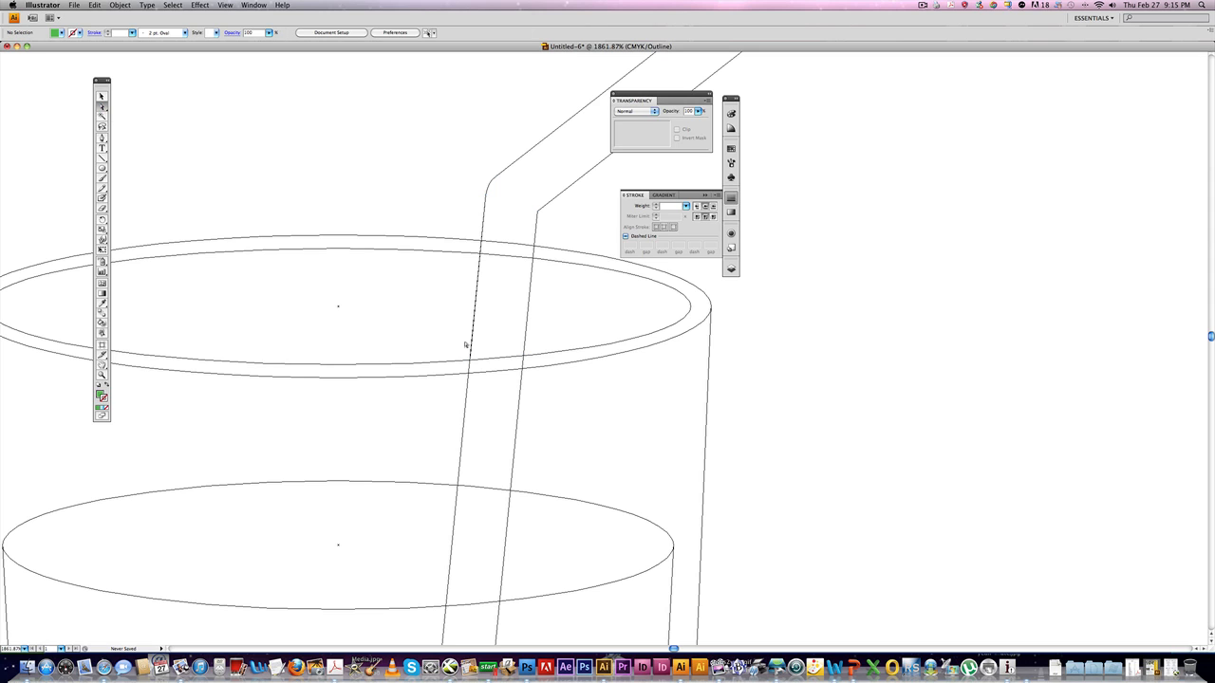
{"action": "left_click", "coordinate": [521, 382]}
{"action": "key", "text": "super+y"}
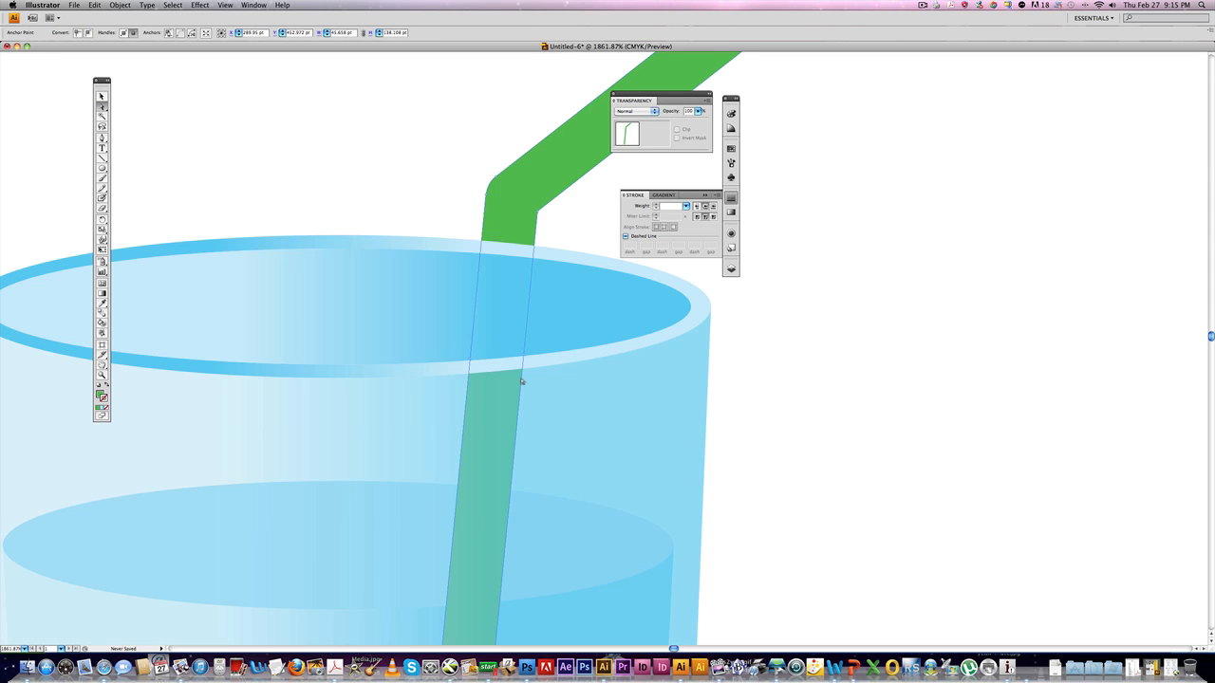
{"action": "key", "text": "Delete"}
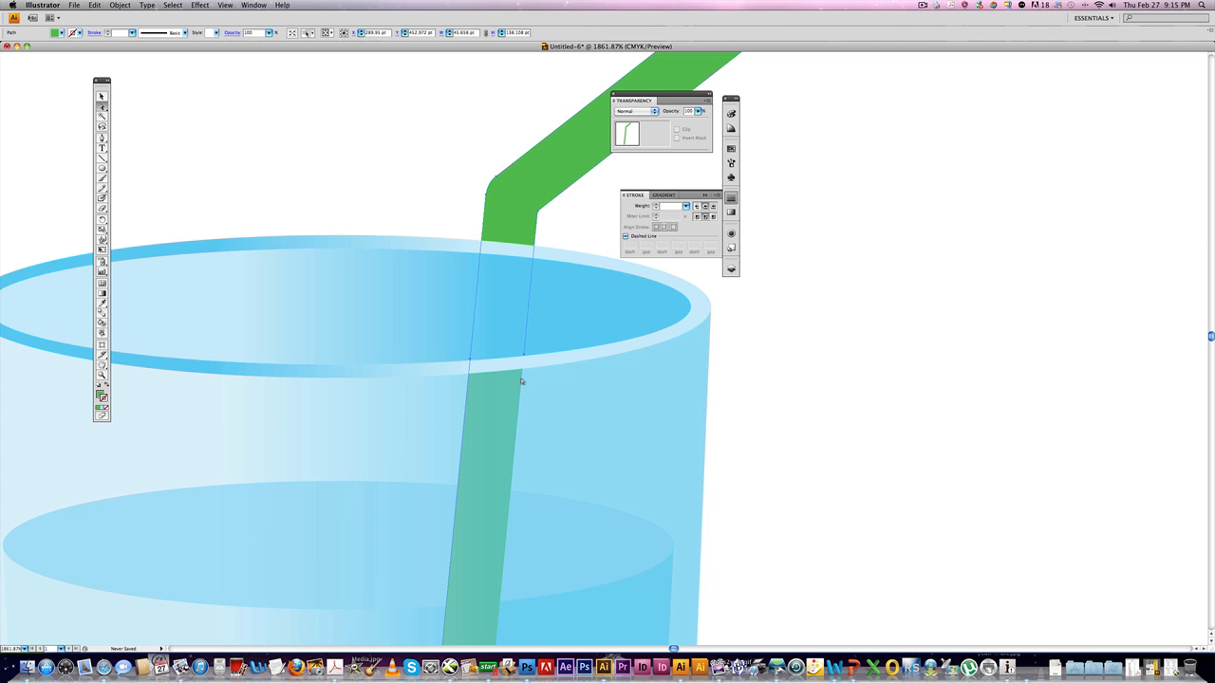
{"action": "left_click", "coordinate": [762, 389]}
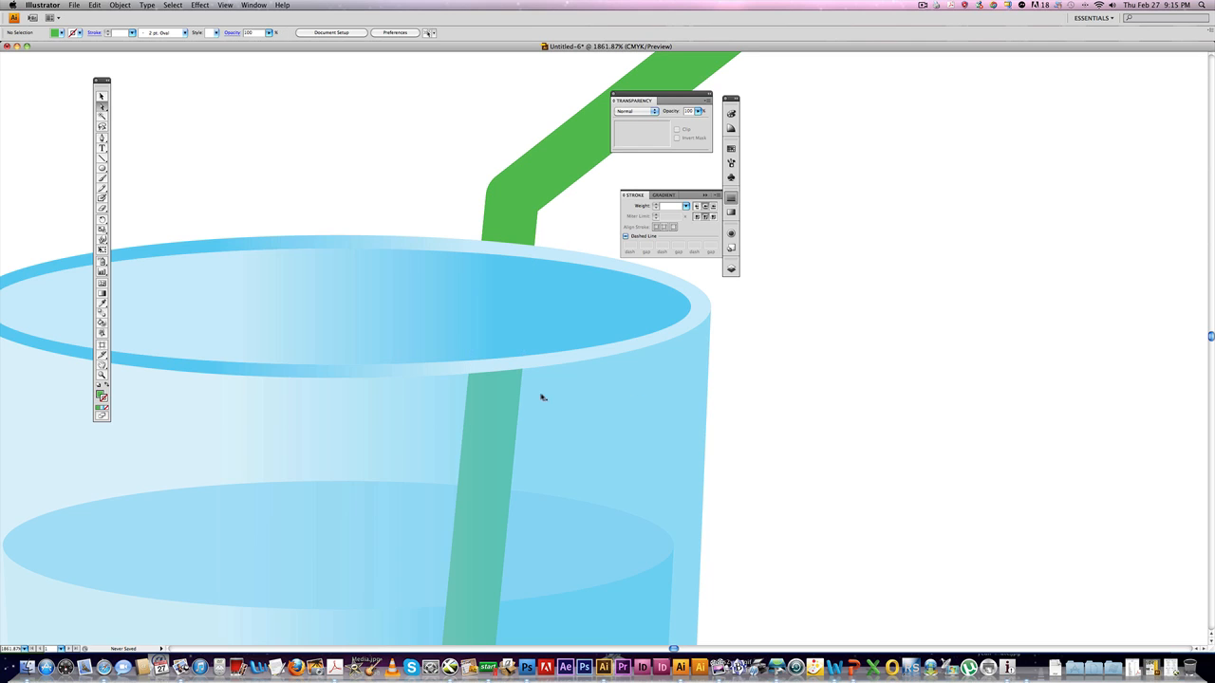
{"action": "left_click", "coordinate": [468, 392]}
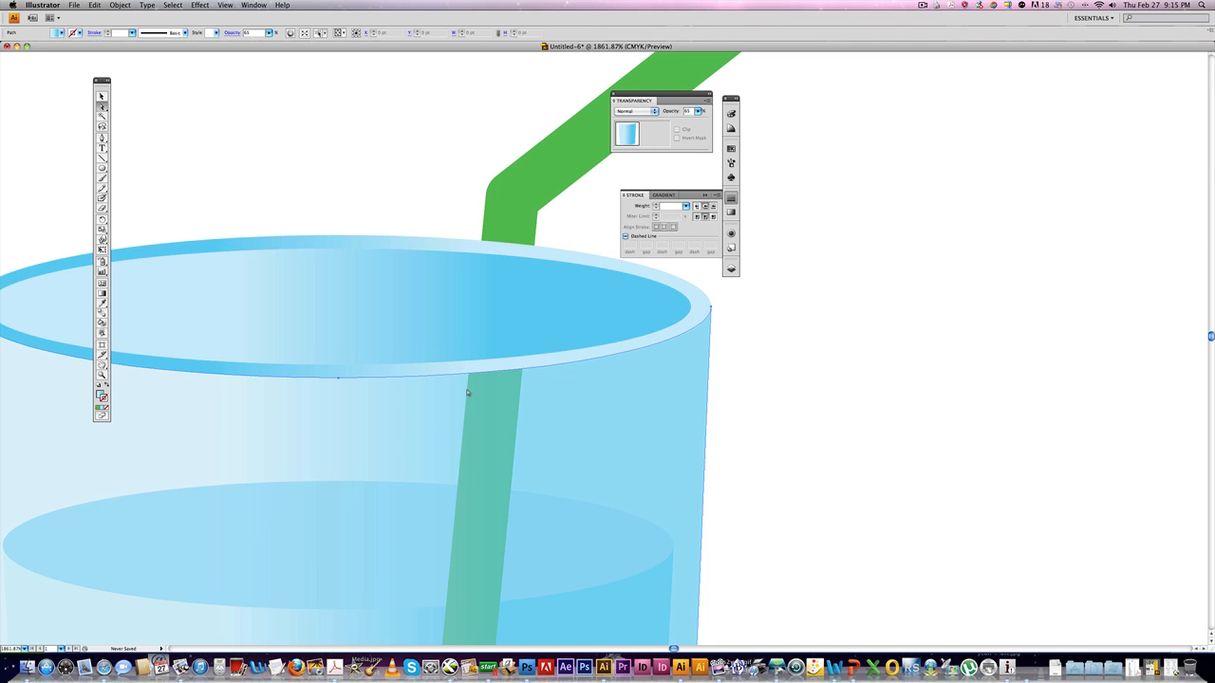
{"action": "key", "text": "super+y"}
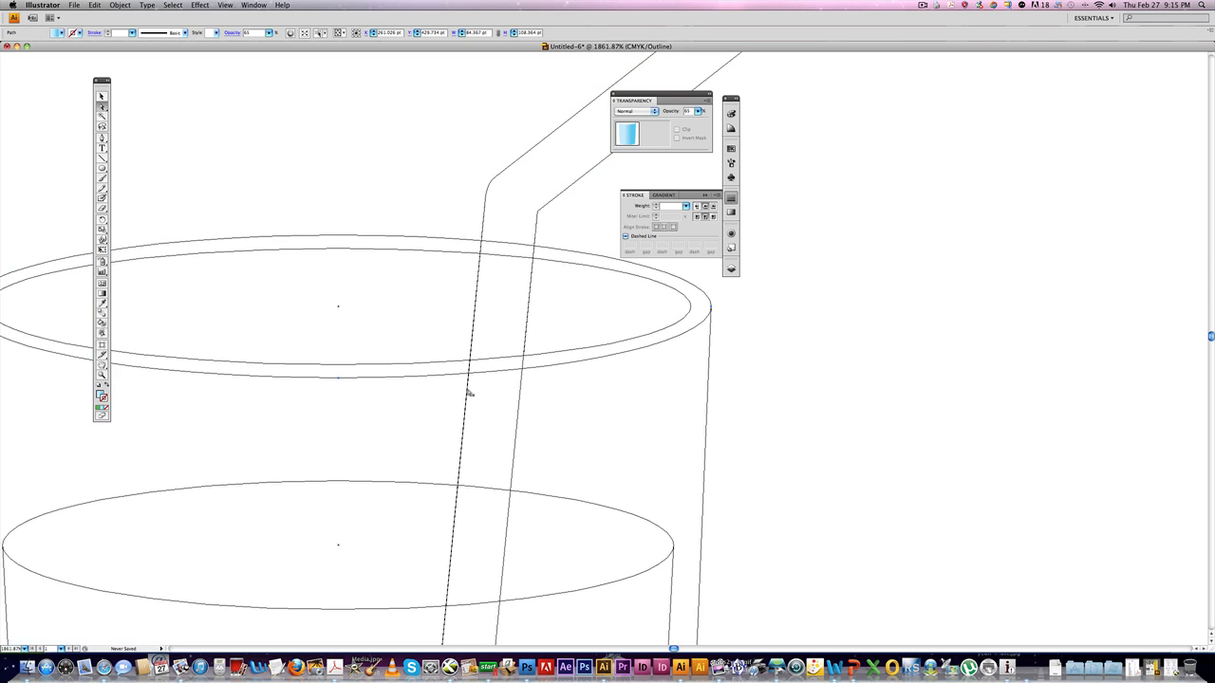
{"action": "left_click", "coordinate": [468, 393]}
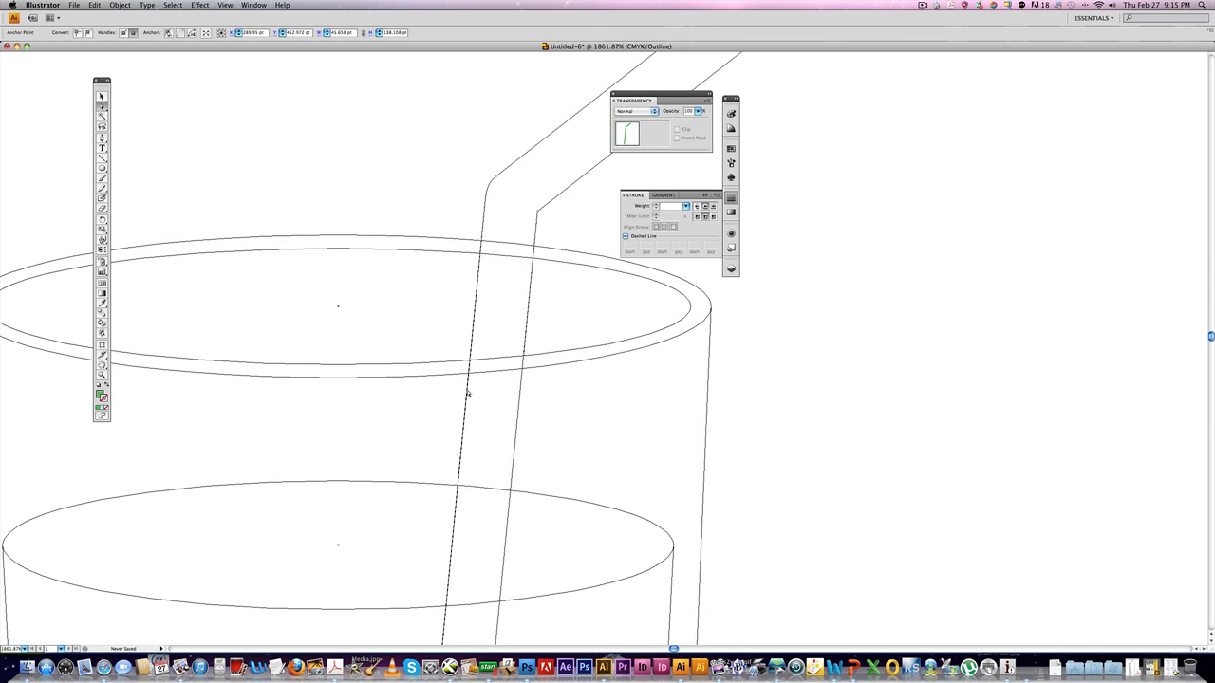
{"action": "key", "text": "super+y"}
{"action": "key", "text": "Delete"}
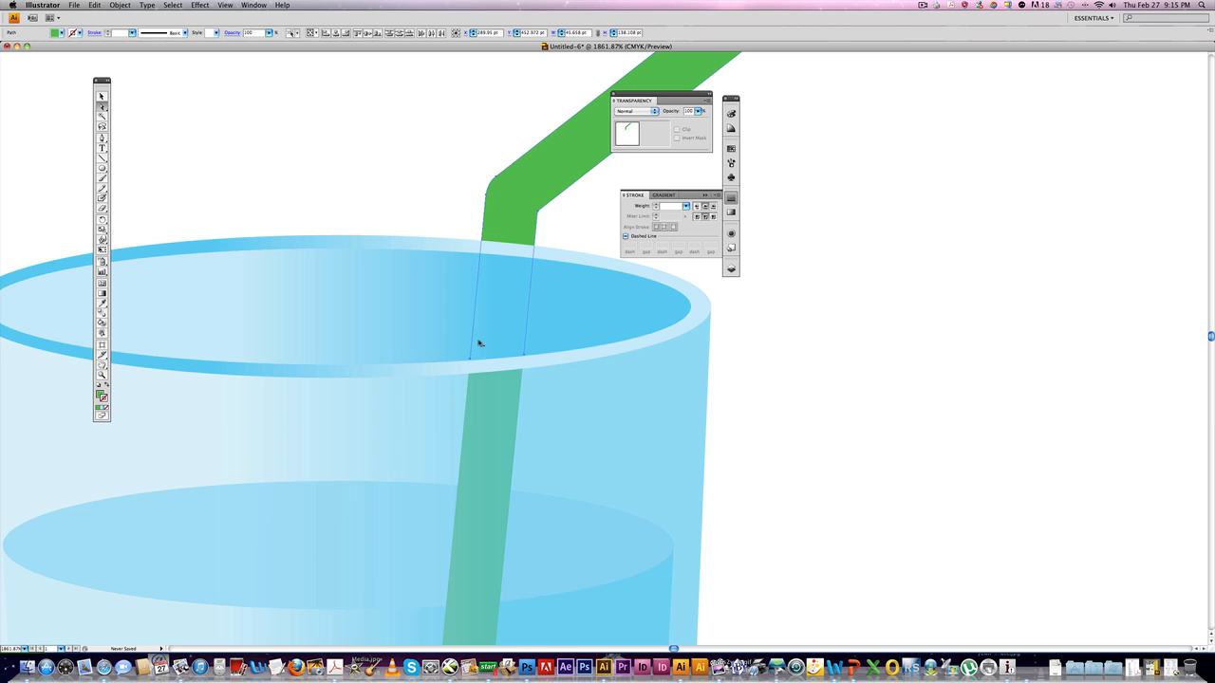
{"action": "key", "text": "Delete"}
{"action": "left_click", "coordinate": [692, 204]}
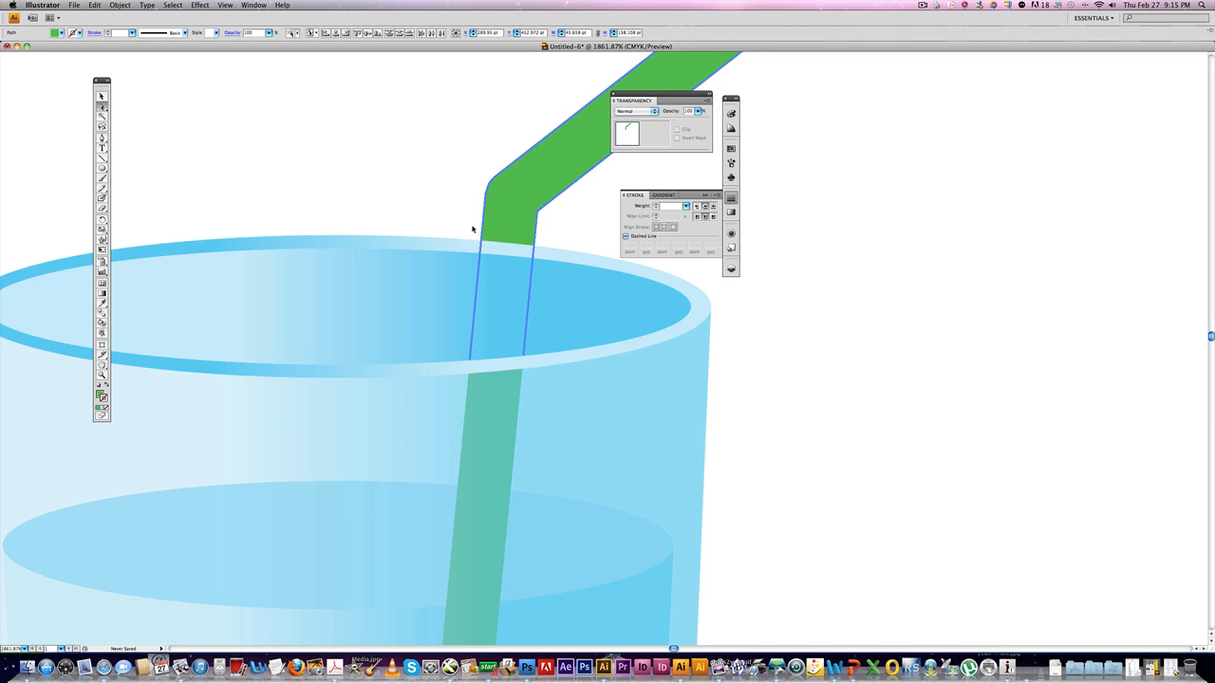
{"action": "key", "text": "Delete"}
{"action": "key", "text": "Return"}
Bring the upper straw piece to the front so it overlaps the rim.
{"action": "left_click", "coordinate": [519, 226]}
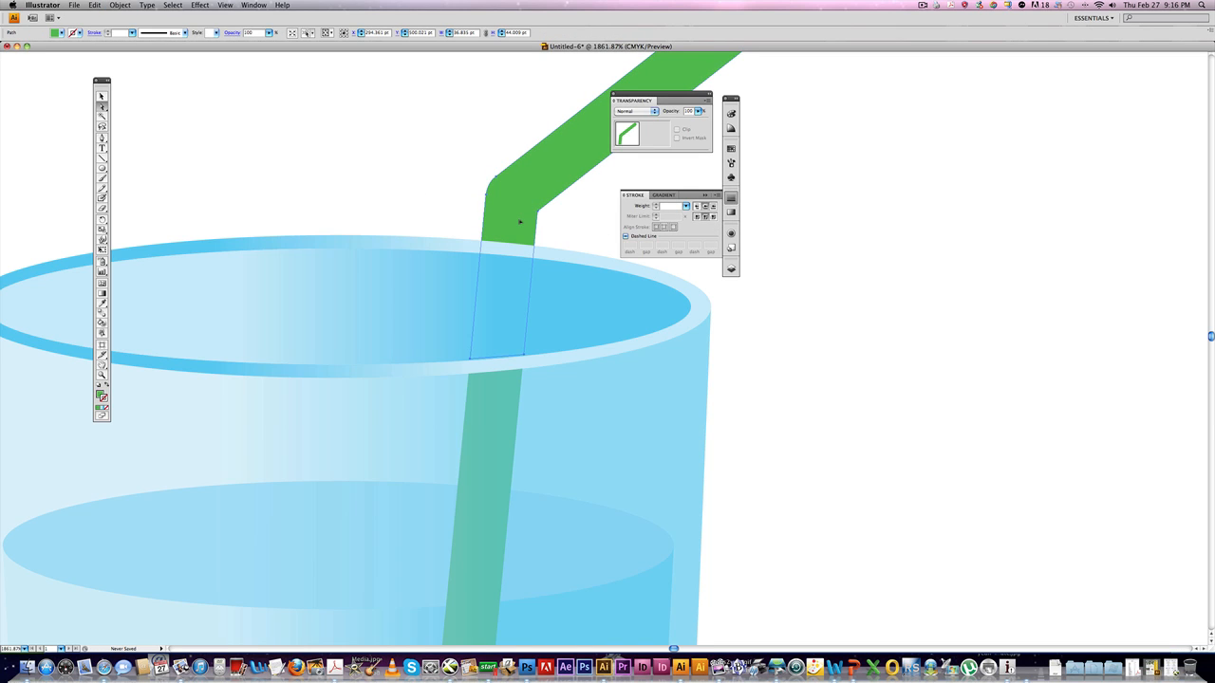
{"action": "key", "text": "super+shift+bracketright"}
{"action": "left_click", "coordinate": [836, 394]}
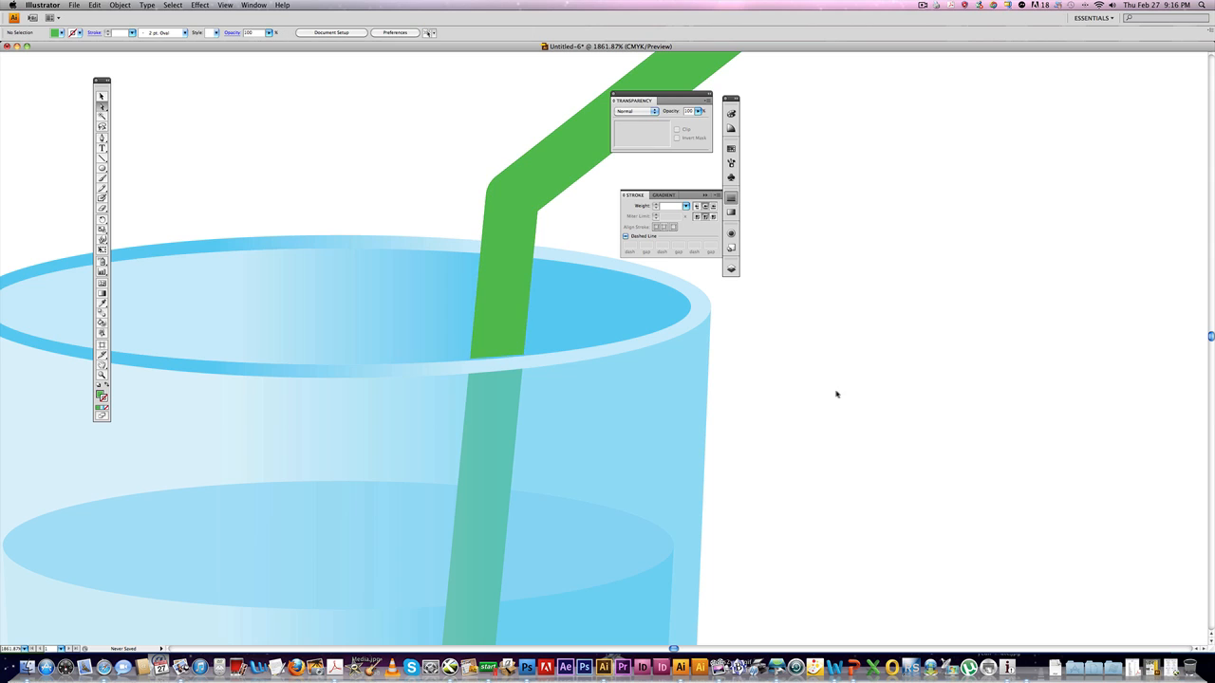
Draw a small circle about 4 pt wide in the water near the upper ice cube.
{"action": "key", "text": "super+0"}
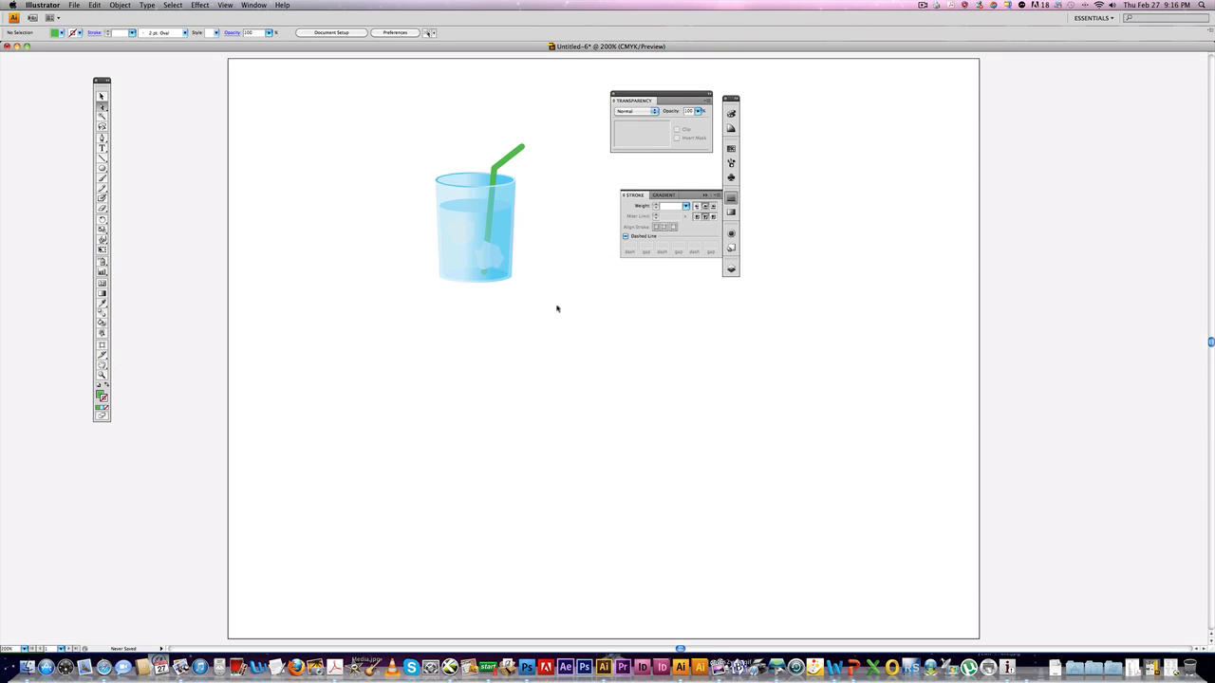
{"action": "left_click_drag", "start_coordinate": [393, 123], "coordinate": [328, 292]}
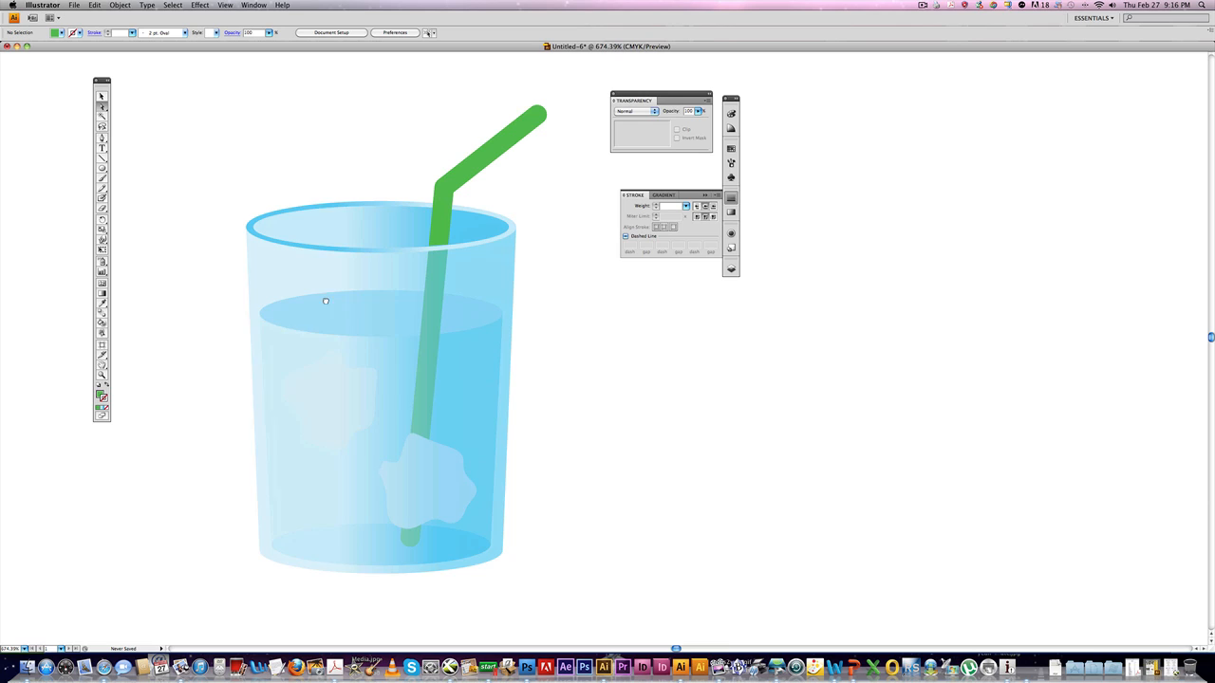
{"action": "left_click", "coordinate": [102, 168]}
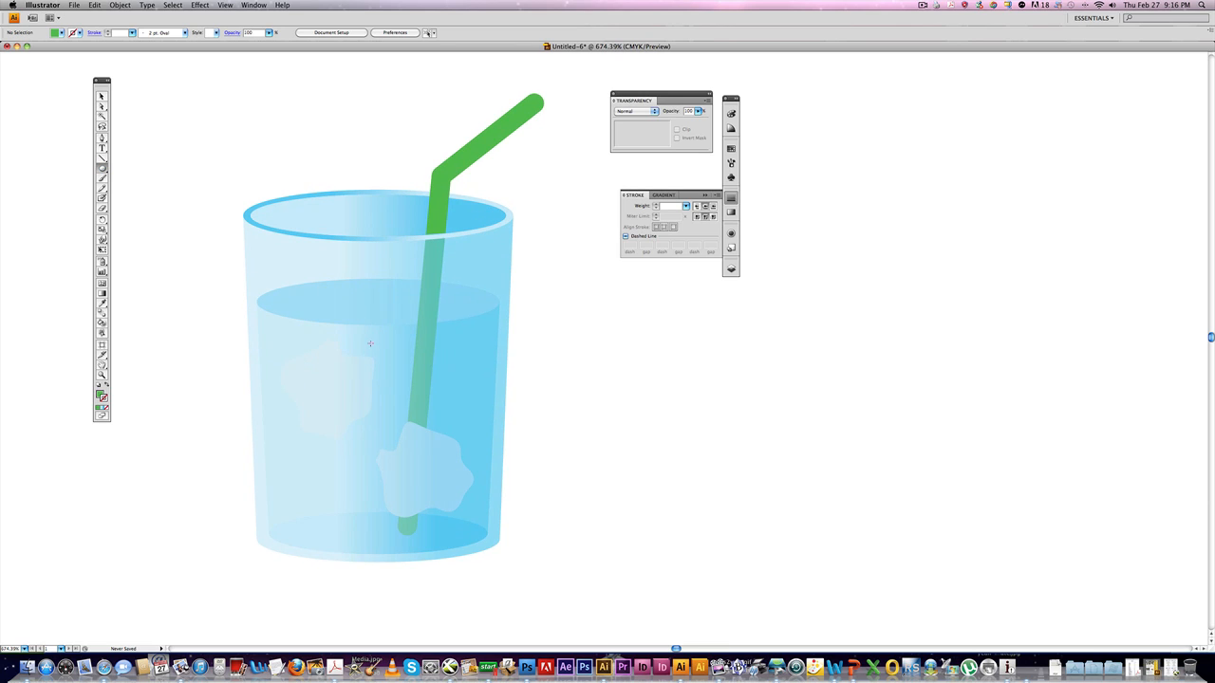
{"action": "left_click_drag", "start_coordinate": [371, 341], "coordinate": [384, 354]}
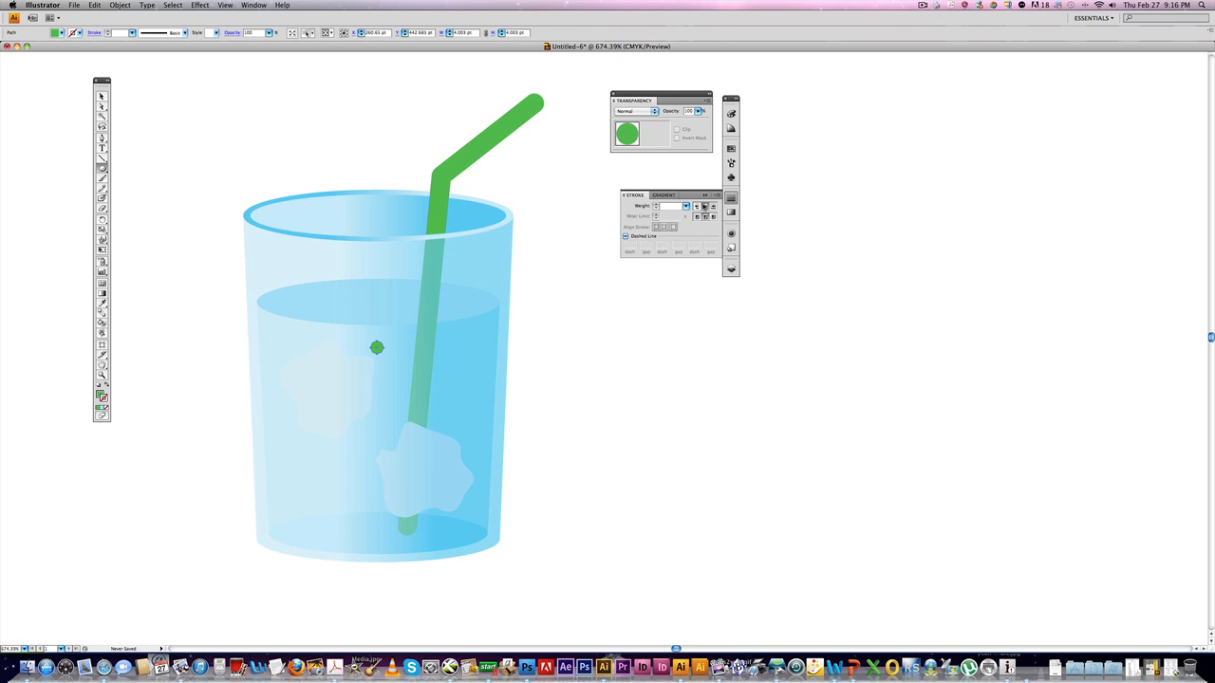
Fill the small circle with a light swatch and set its stroke to none.
{"action": "left_click", "coordinate": [731, 148]}
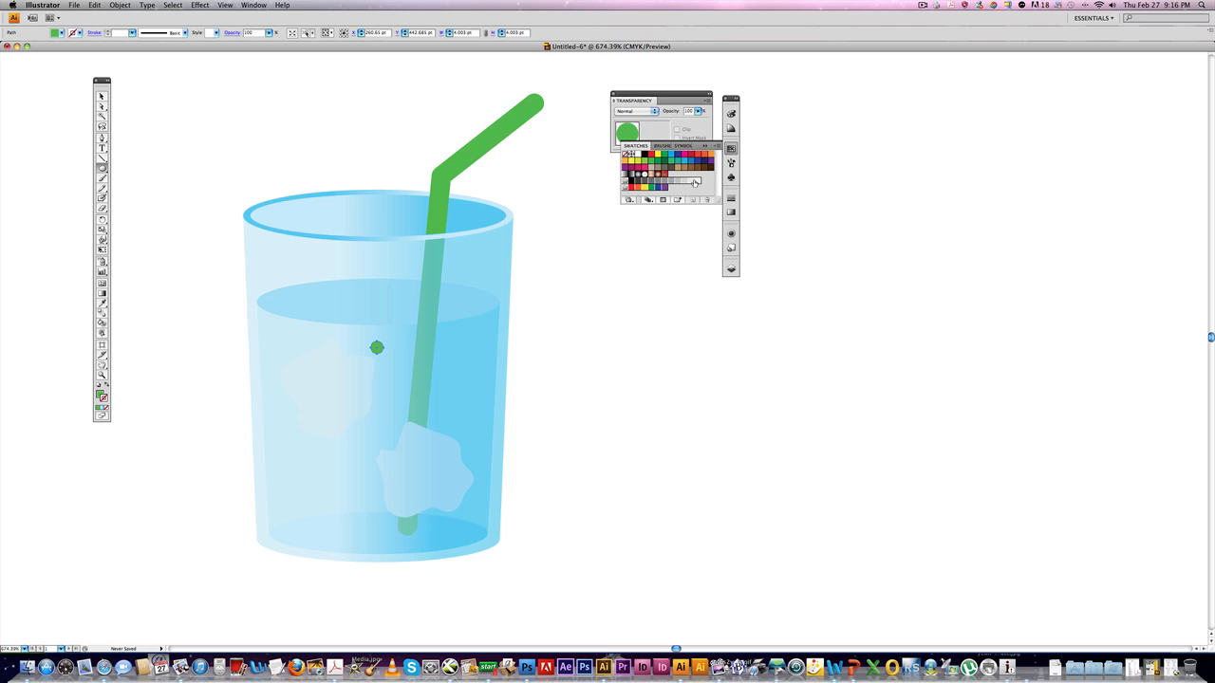
{"action": "left_click", "coordinate": [696, 182]}
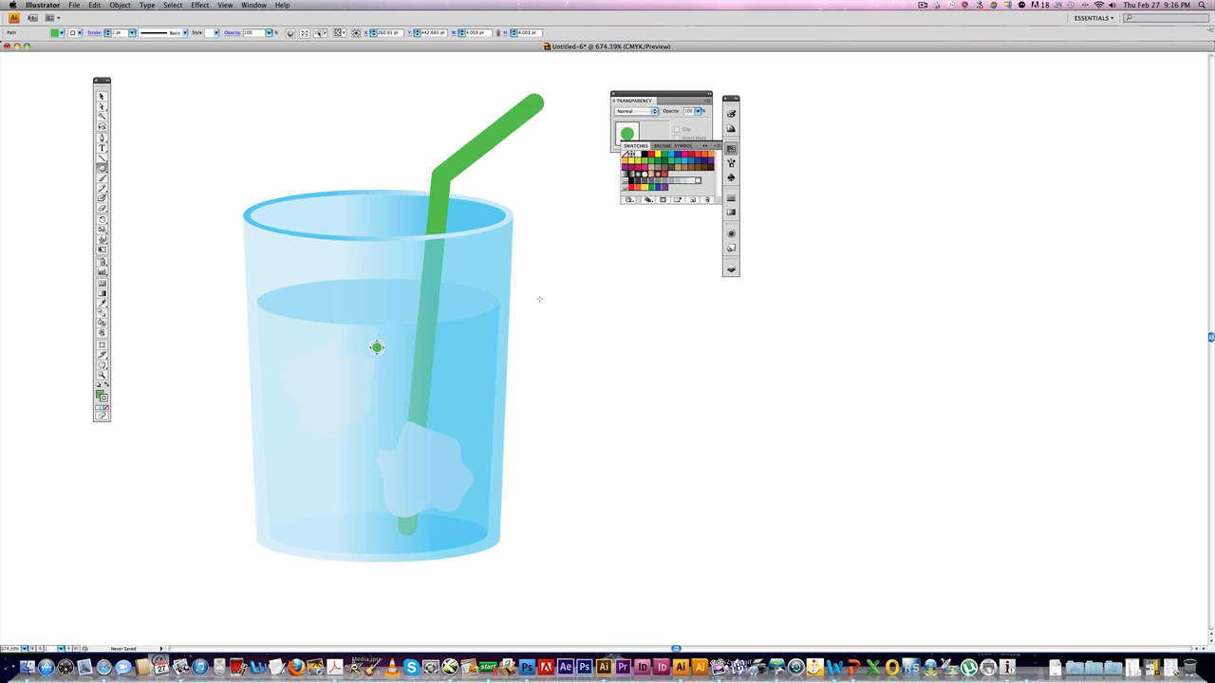
{"action": "left_click", "coordinate": [109, 388]}
{"action": "left_click", "coordinate": [102, 409]}
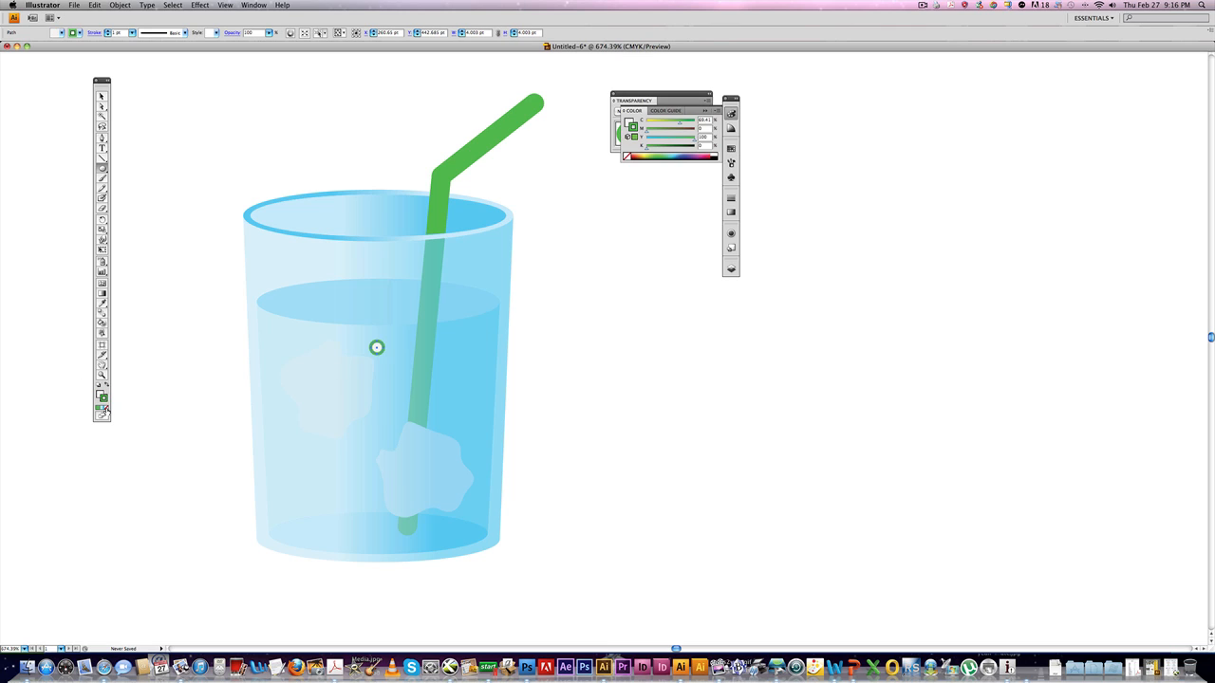
{"action": "left_click", "coordinate": [104, 410]}
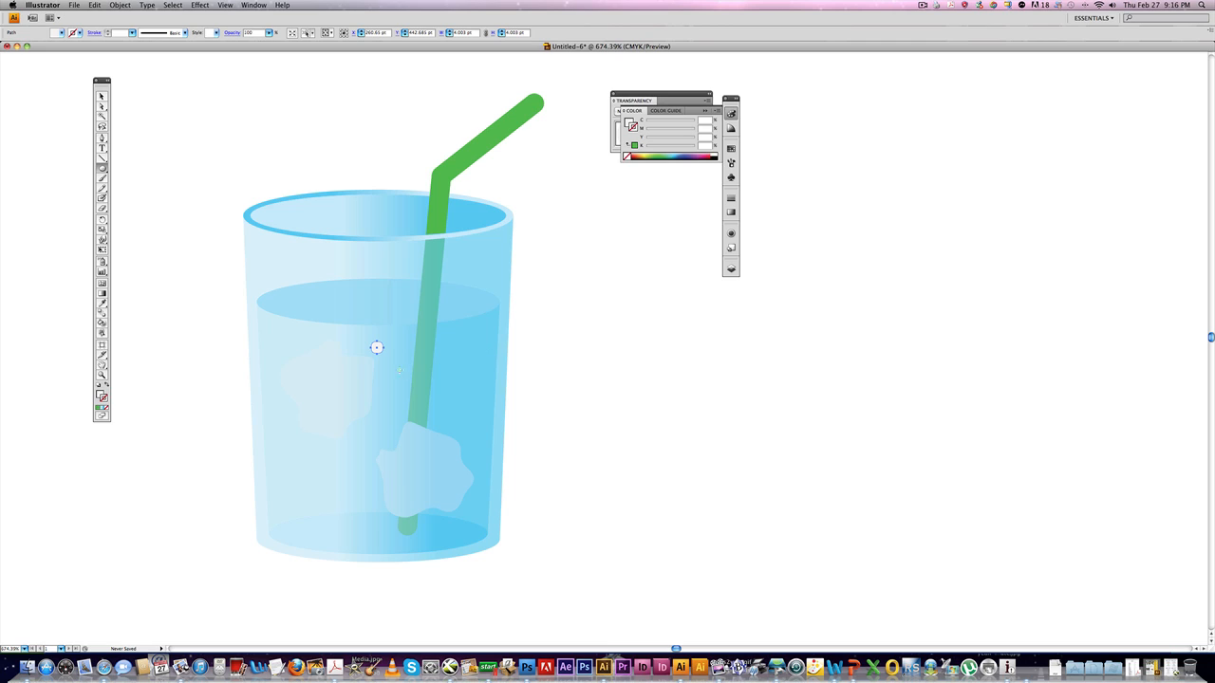
Duplicate the small circle several times and resize the copies to scatter bubbles of various sizes through the water.
{"action": "mouse_move", "coordinate": [393, 368]}
{"action": "left_mouse_down"}
{"action": "mouse_move", "coordinate": [409, 384]}
{"action": "mouse_move", "coordinate": [460, 375]}
{"action": "left_mouse_up"}
{"action": "left_click_drag", "start_coordinate": [460, 343], "coordinate": [431, 343]}
{"action": "left_click_drag", "start_coordinate": [420, 388], "coordinate": [483, 422]}
{"action": "mouse_move", "coordinate": [397, 444]}
{"action": "left_mouse_down"}
{"action": "mouse_move", "coordinate": [412, 459]}
{"action": "mouse_move", "coordinate": [371, 440]}
{"action": "mouse_move", "coordinate": [358, 528]}
{"action": "mouse_move", "coordinate": [444, 524]}
{"action": "left_mouse_up"}
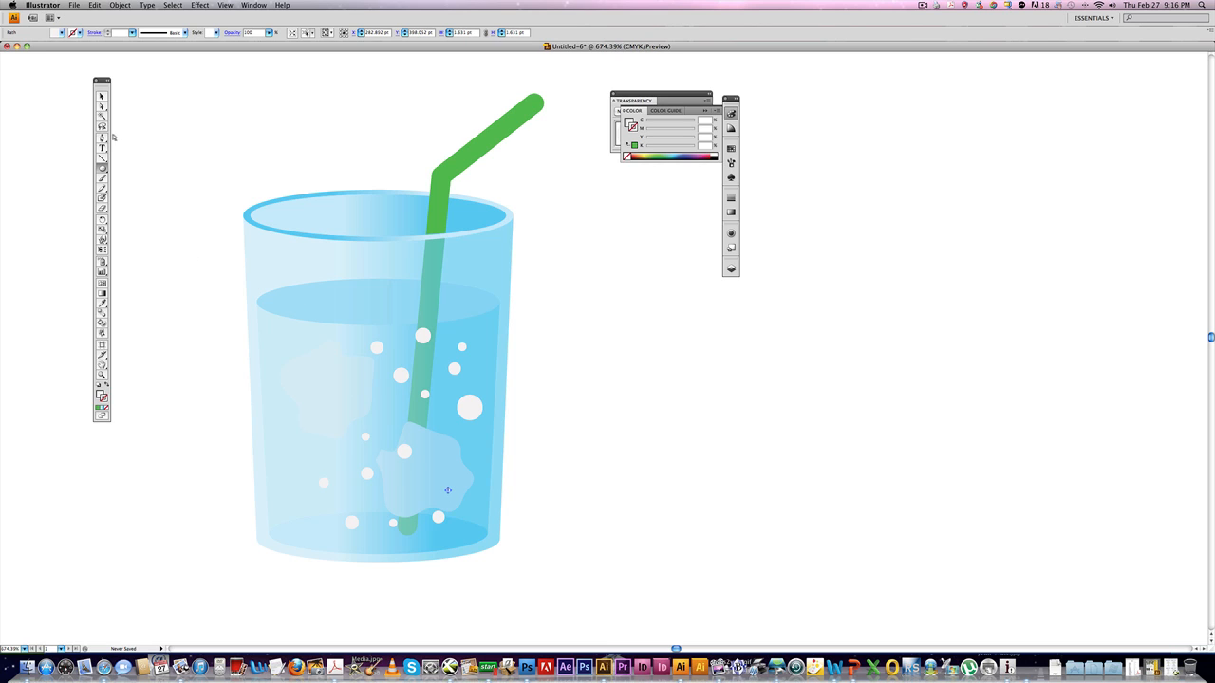
Select all the bubble circles in the glass and group them together.
{"action": "left_click", "coordinate": [103, 97]}
{"action": "left_click", "coordinate": [376, 347]}
{"action": "left_click", "coordinate": [423, 335], "text": "shift"}
{"action": "left_click", "coordinate": [402, 375], "text": "shift"}
{"action": "left_click", "coordinate": [424, 394], "text": "shift"}
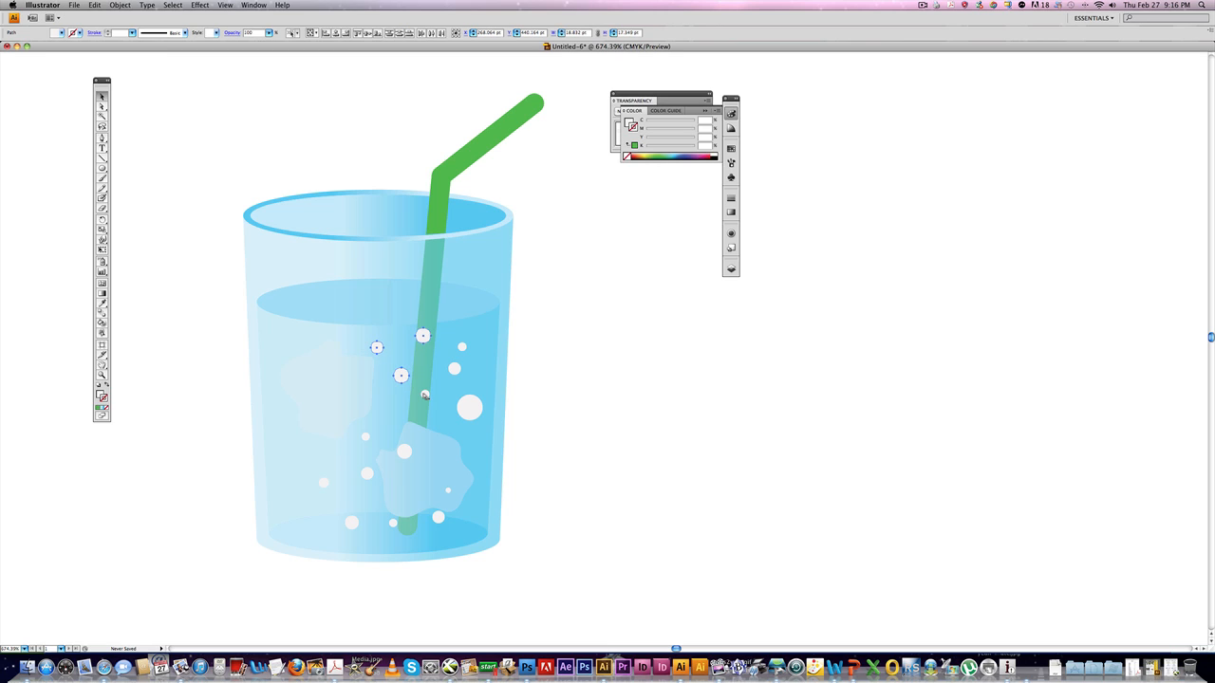
{"action": "left_click", "coordinate": [468, 408], "text": "shift"}
{"action": "left_click", "coordinate": [463, 348], "text": "shift"}
{"action": "left_click", "coordinate": [455, 368], "text": "shift"}
{"action": "left_click", "coordinate": [366, 437], "text": "shift"}
{"action": "left_click", "coordinate": [404, 452], "text": "shift"}
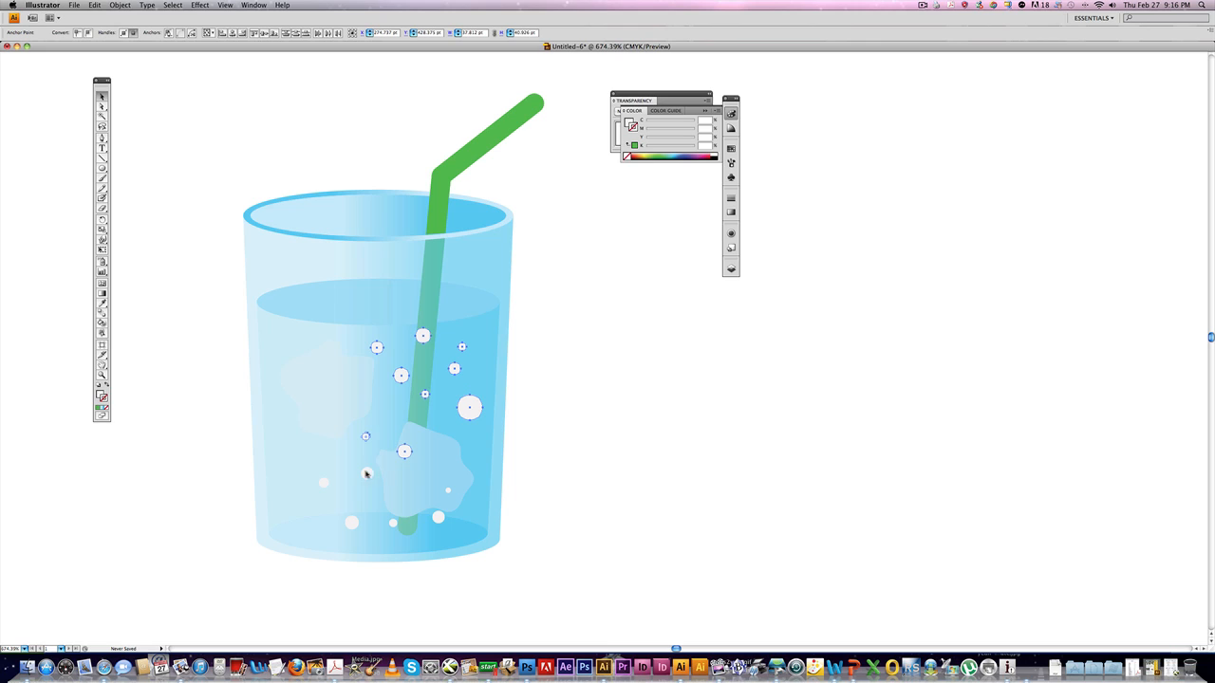
{"action": "left_click", "coordinate": [368, 473], "text": "shift"}
{"action": "left_click", "coordinate": [323, 482], "text": "shift"}
{"action": "left_click", "coordinate": [351, 521], "text": "shift"}
{"action": "left_click", "coordinate": [393, 523], "text": "shift"}
{"action": "left_click", "coordinate": [438, 517], "text": "shift"}
{"action": "left_click", "coordinate": [448, 490], "text": "shift"}
{"action": "key", "text": "super+g"}
Reorder the bubble group in the stacking order so it sits behind the glass front, then deselect.
{"action": "key", "text": "super+["}
{"action": "key", "text": "super+["}
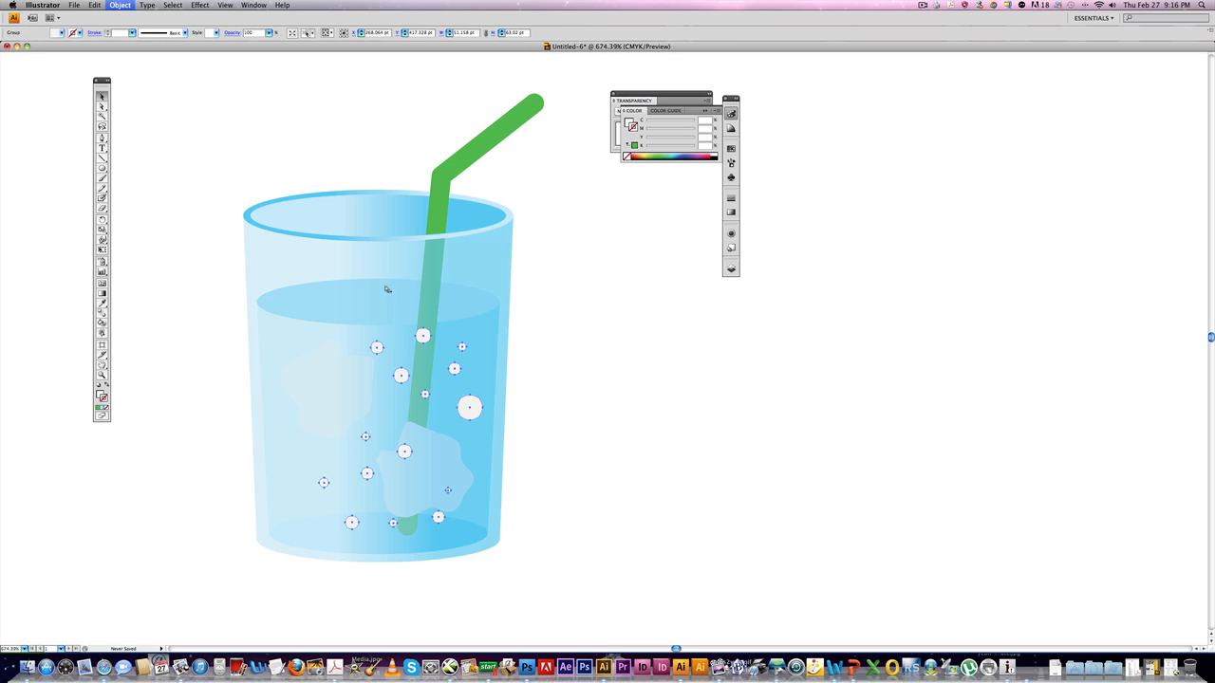
{"action": "key", "text": "super+]"}
{"action": "key", "text": "super+]"}
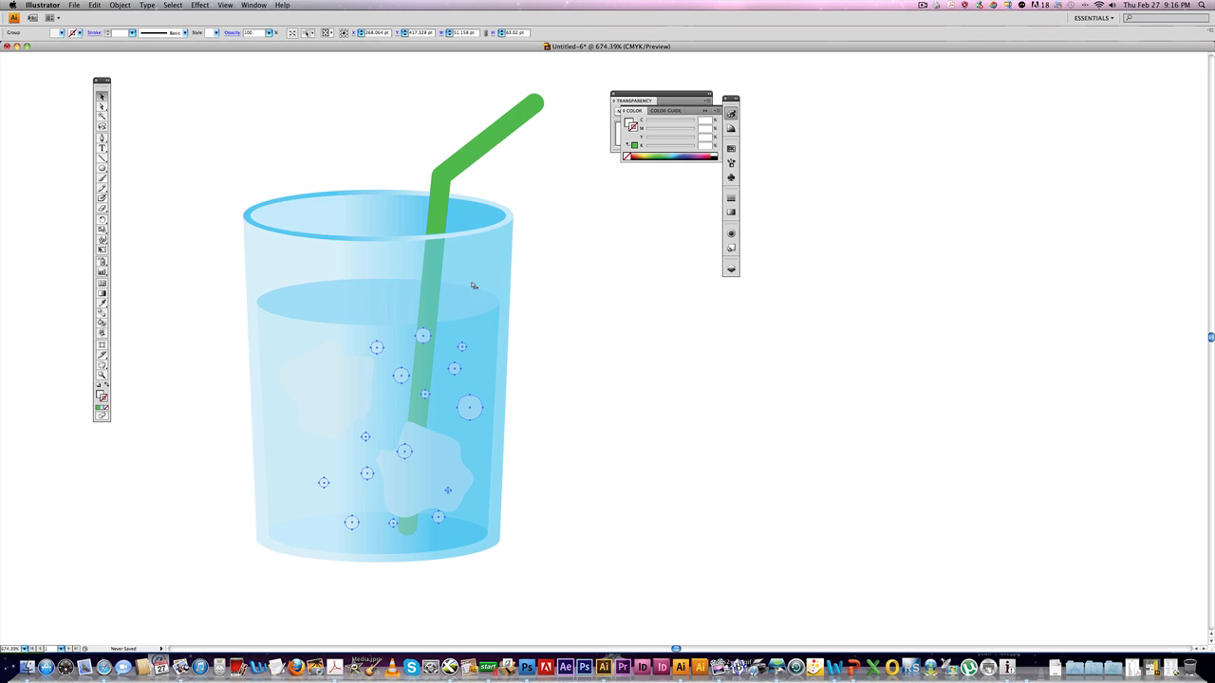
{"action": "left_click", "coordinate": [555, 312]}
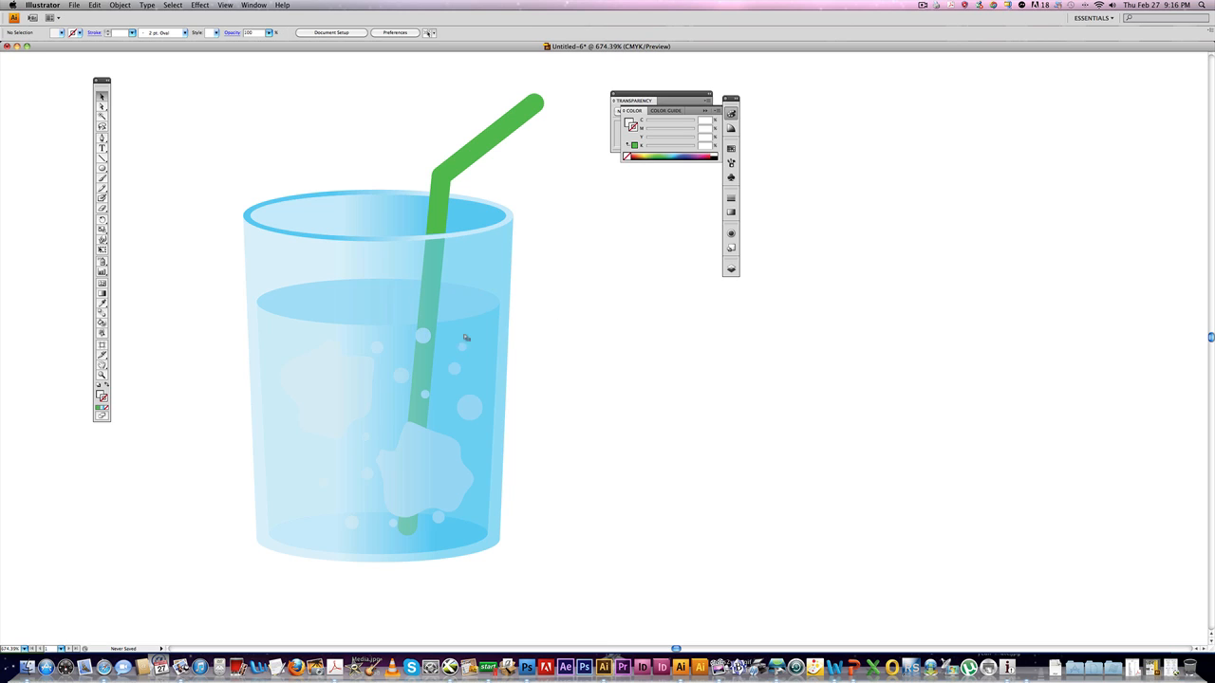
Select the glass body shape.
{"action": "left_click", "coordinate": [428, 342]}
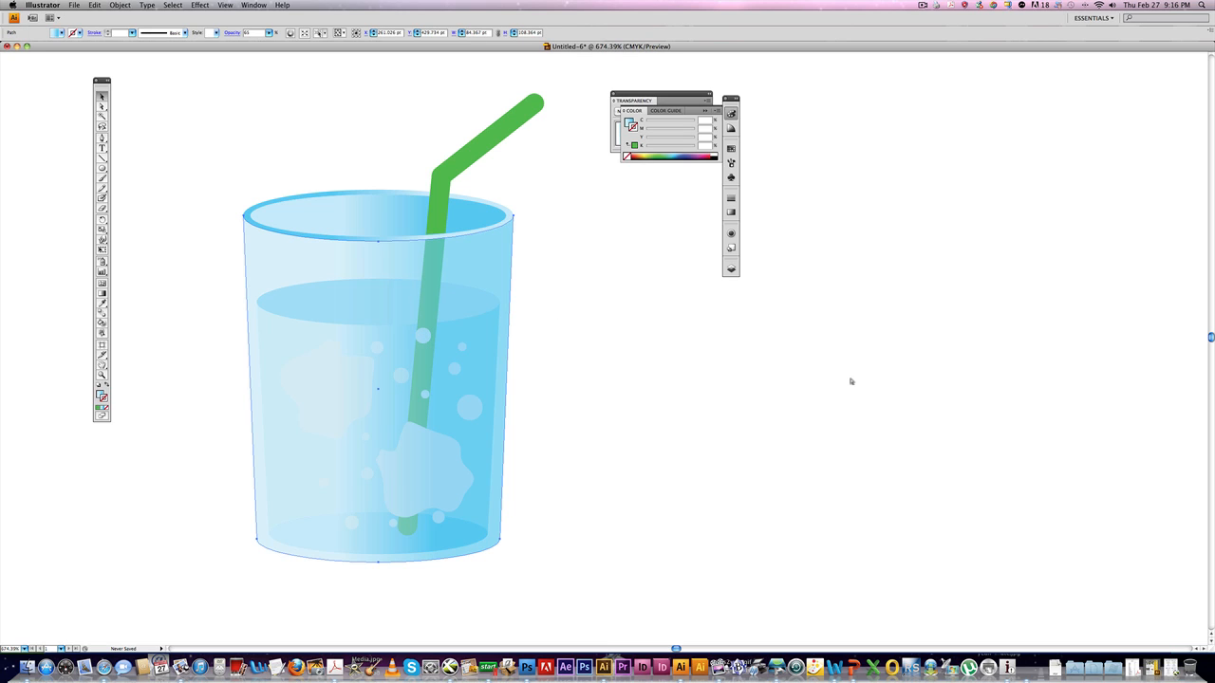